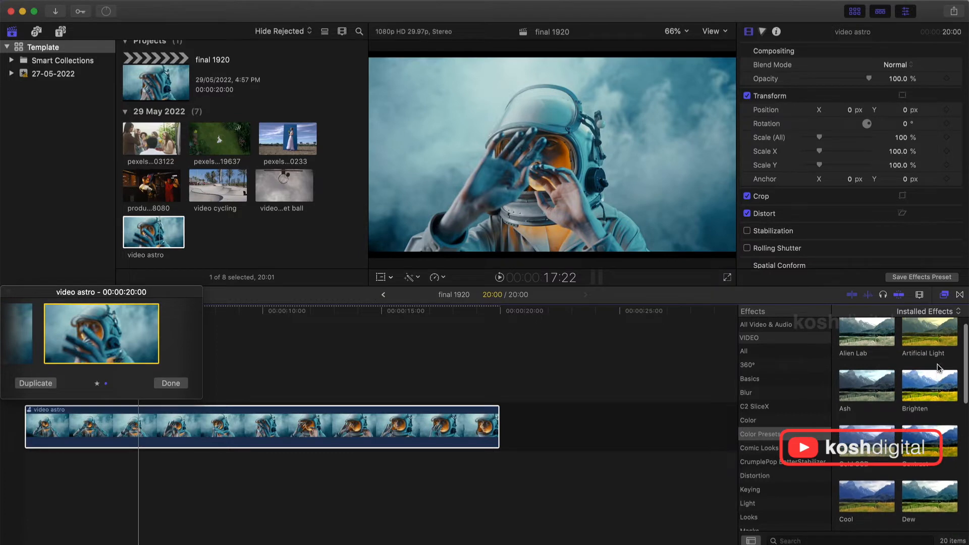
# Apply the Artificial Light color preset to the duplicate version in the video astro audition and compare it with the original
pyautogui.moveTo(921, 334); pyautogui.dragTo(101, 334)
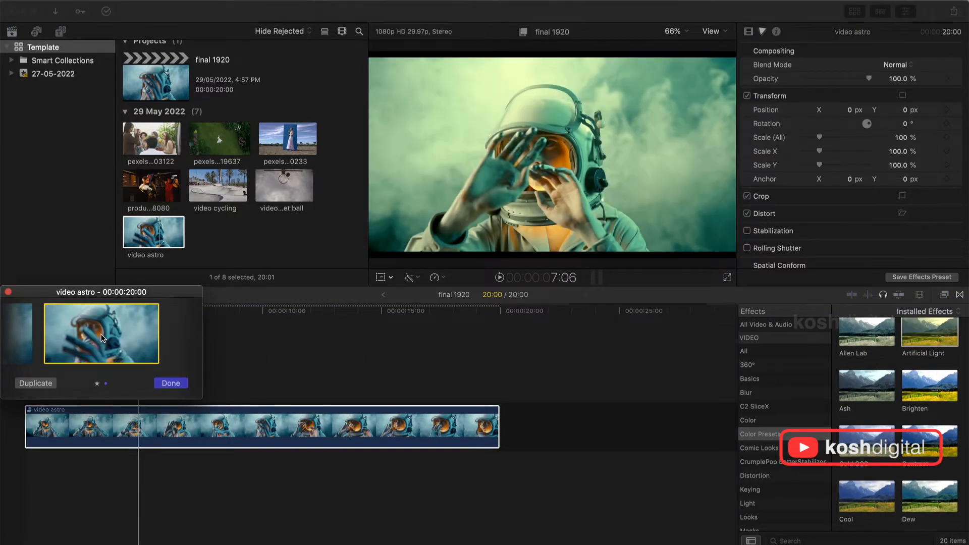
pyautogui.click(18, 337)
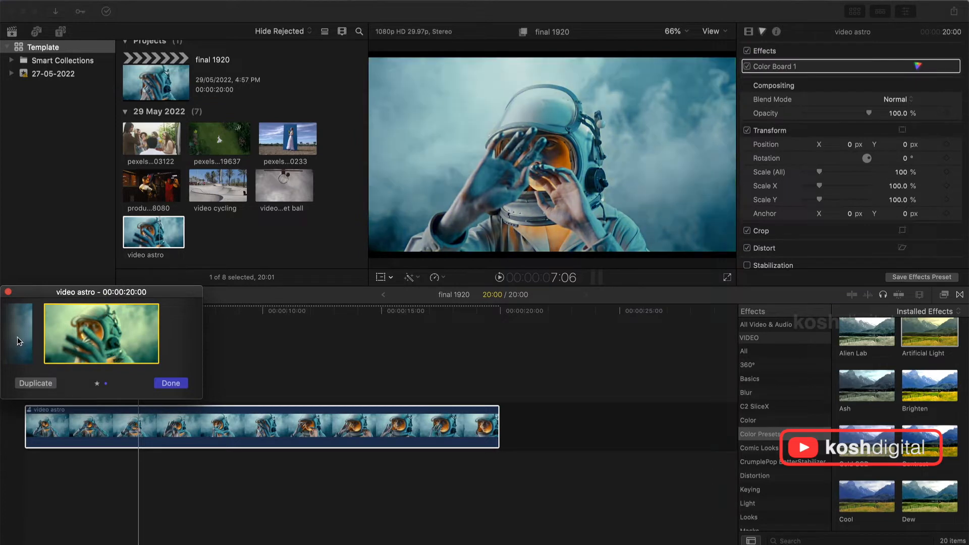
pyautogui.click(177, 345)
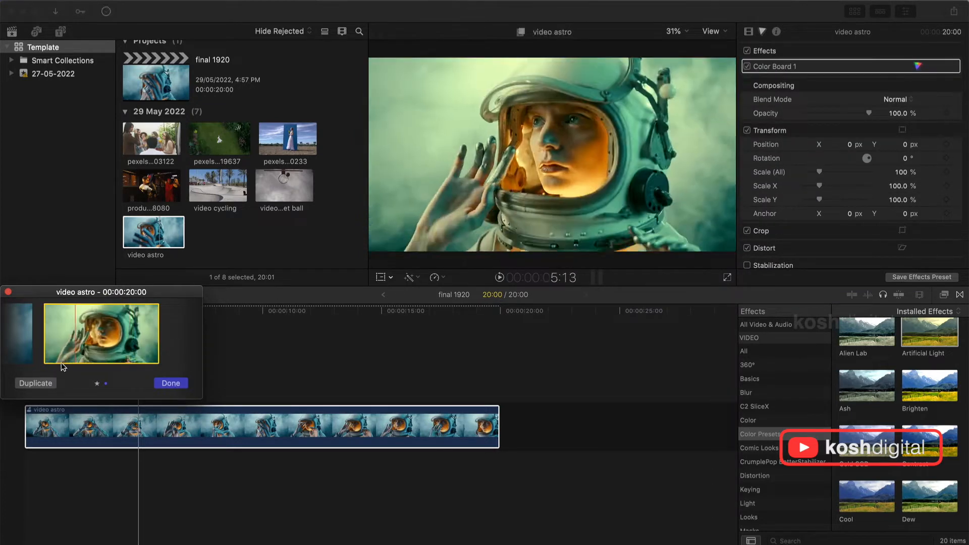
# Duplicate the green-tinted audition version, remove the copy's Color Board 1 effect, and apply the Dry color preset instead
pyautogui.click(36, 385)
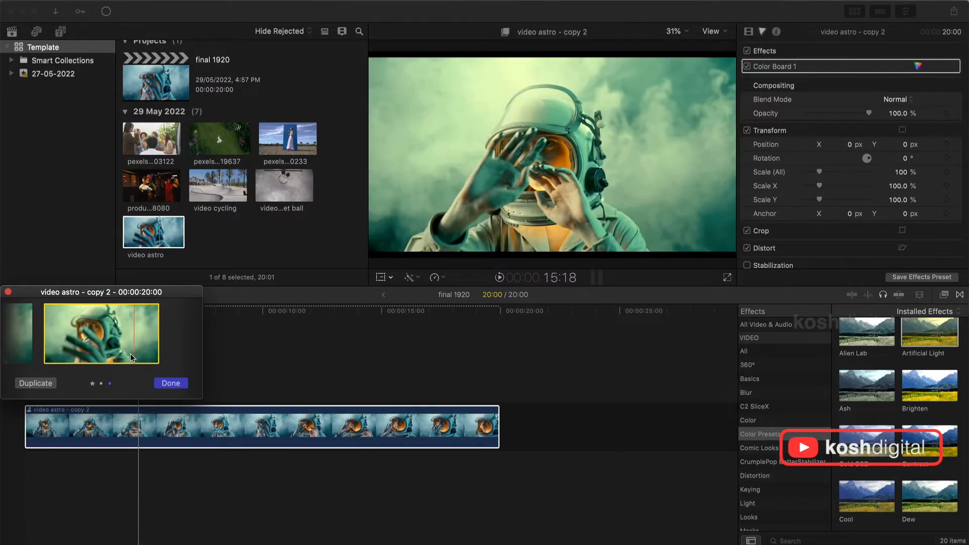
pyautogui.click(795, 71)
pyautogui.press('Delete')
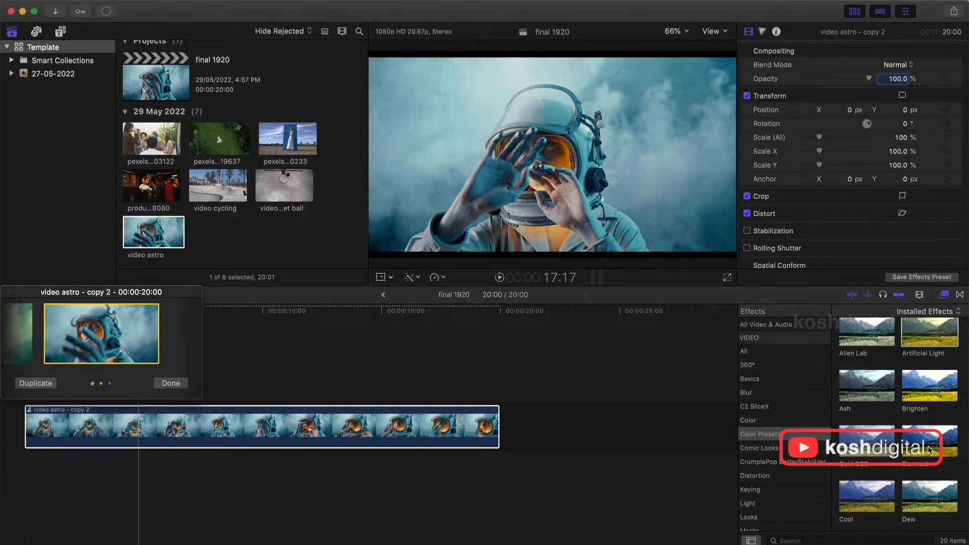
pyautogui.scroll(-3, 886, 492)
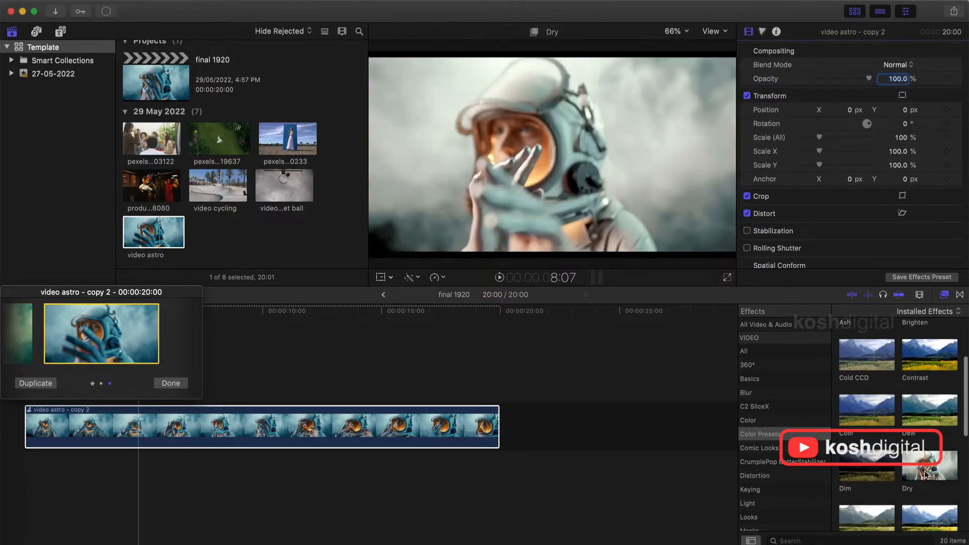
pyautogui.moveTo(527, 394); pyautogui.dragTo(101, 339)
# Preview the audition's three color looks in playback and finish with the original ungraded version as the pick
pyautogui.click(20, 335)
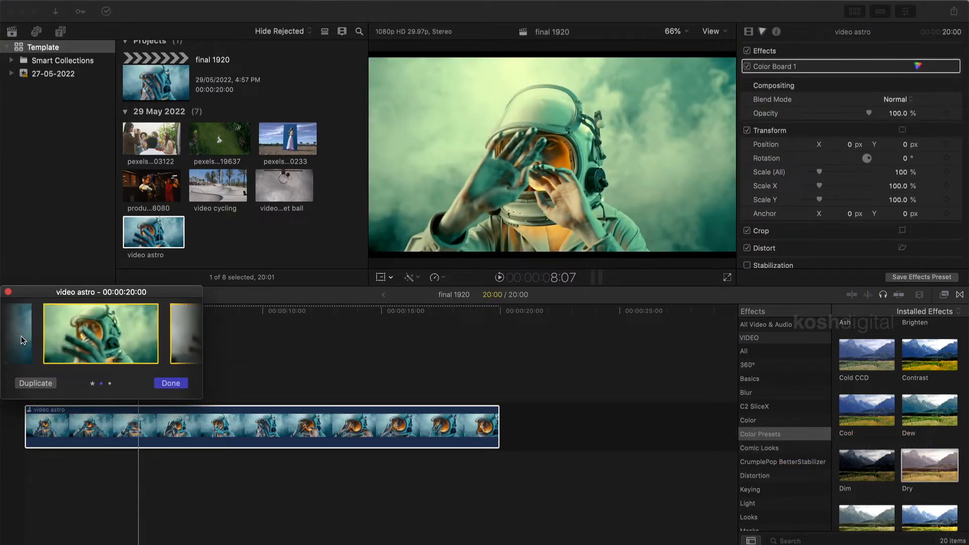
pyautogui.click(140, 456)
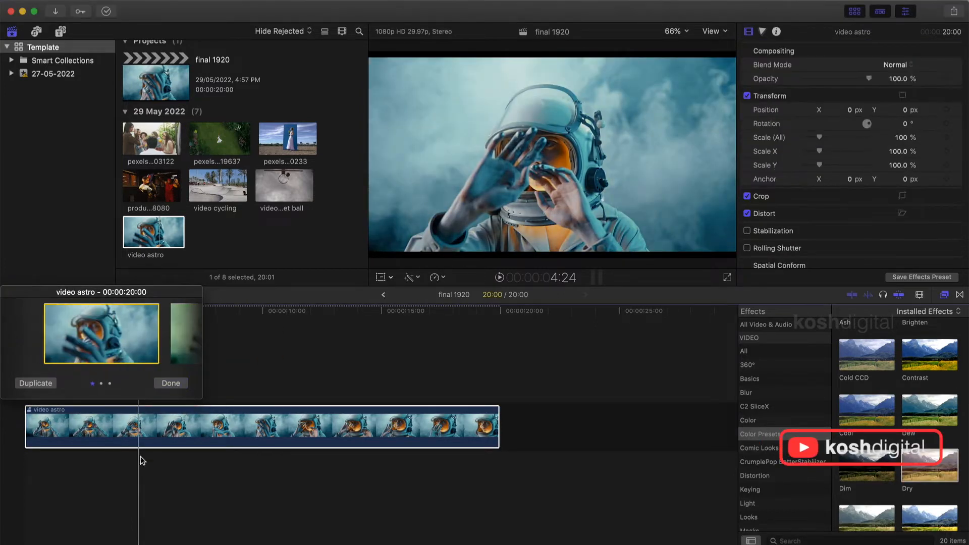
pyautogui.click(179, 345)
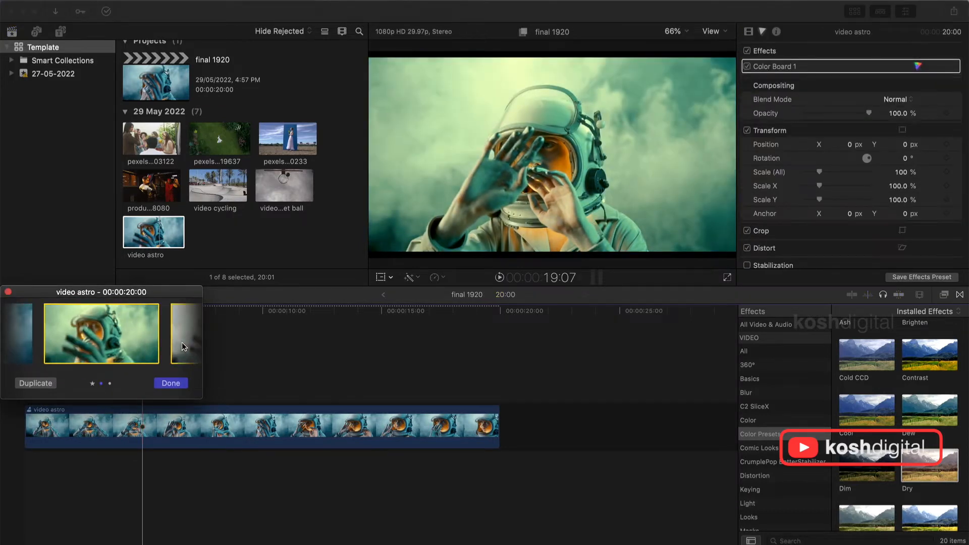
pyautogui.press('space')
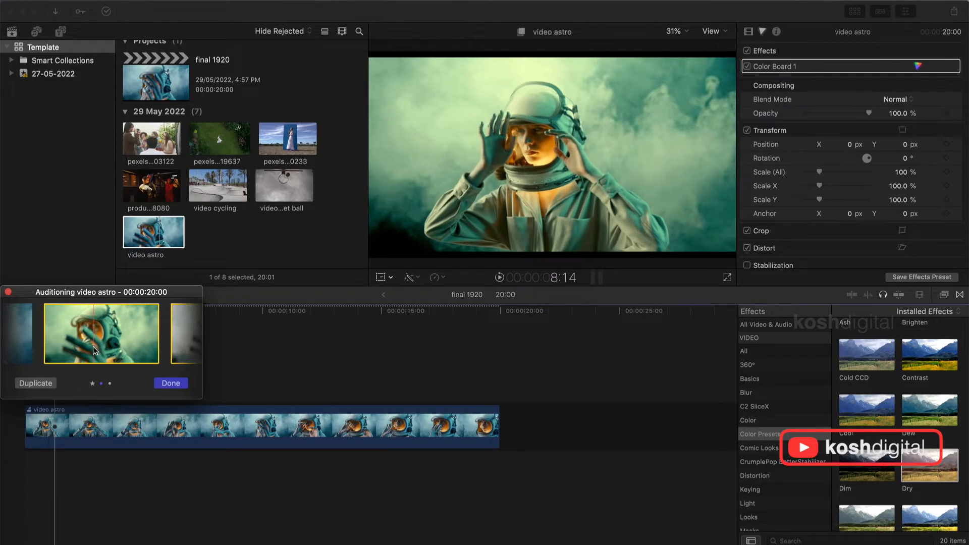
pyautogui.click(183, 344)
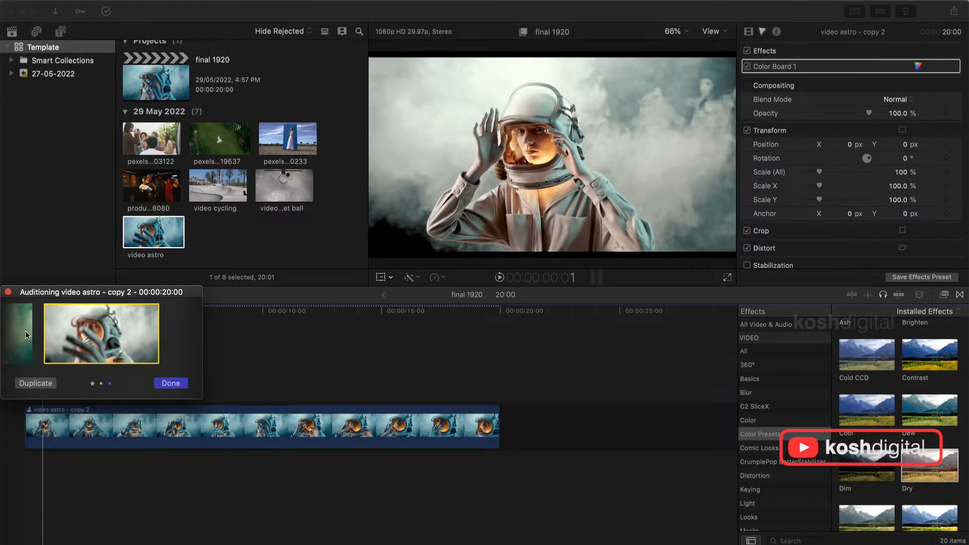
pyautogui.click(25, 331)
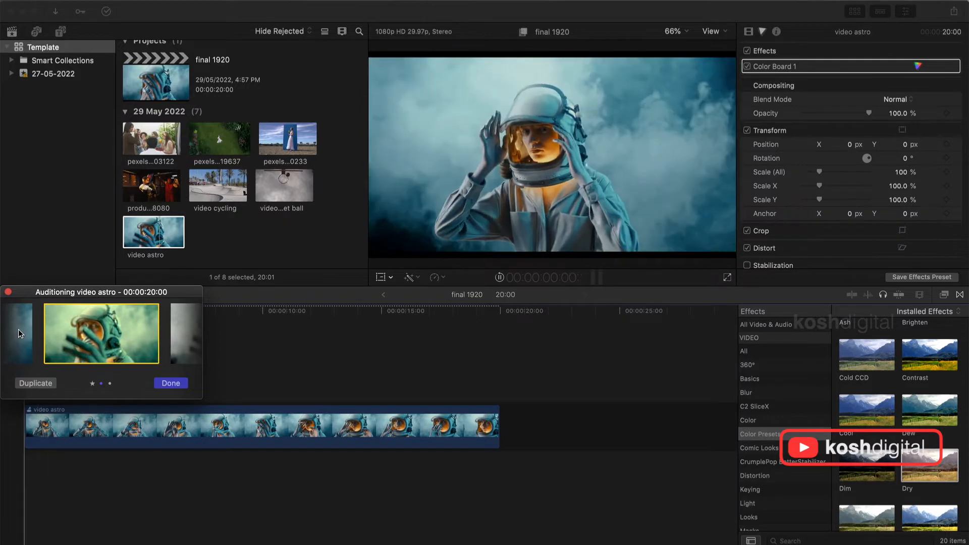
pyautogui.click(18, 329)
pyautogui.click(171, 384)
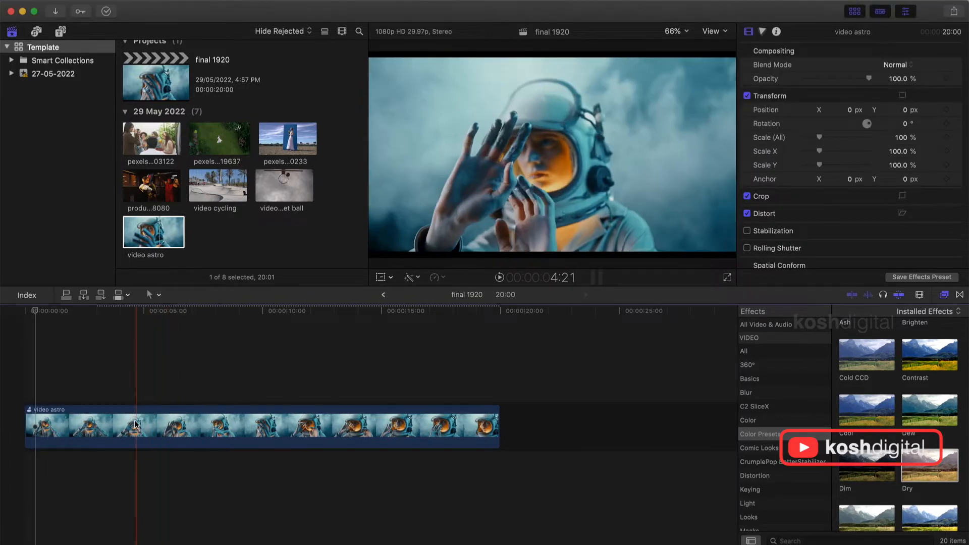
# Copy the video astro clip and stack two duplicates above the original at the start of the timeline
pyautogui.click(135, 425)
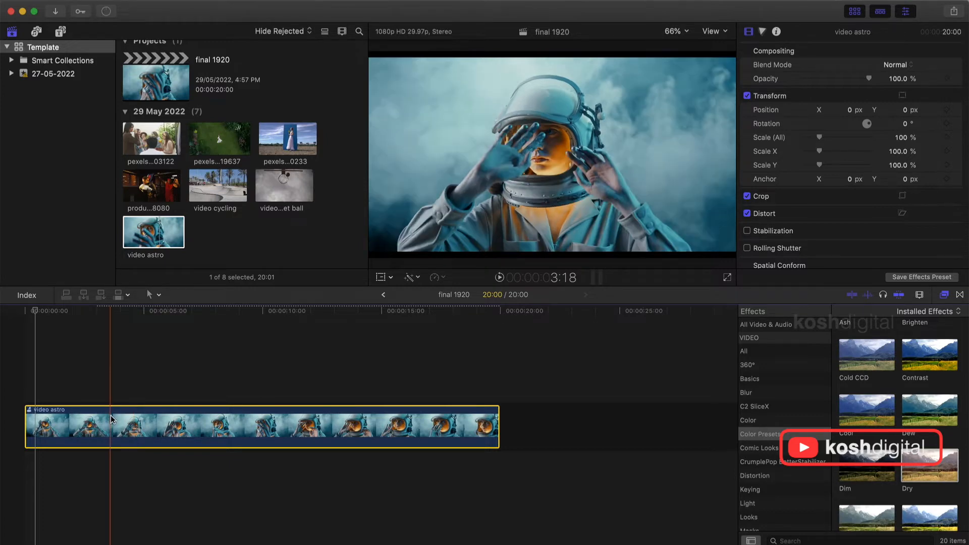
pyautogui.moveTo(35, 310); pyautogui.dragTo(13, 314)
pyautogui.press('super+v')
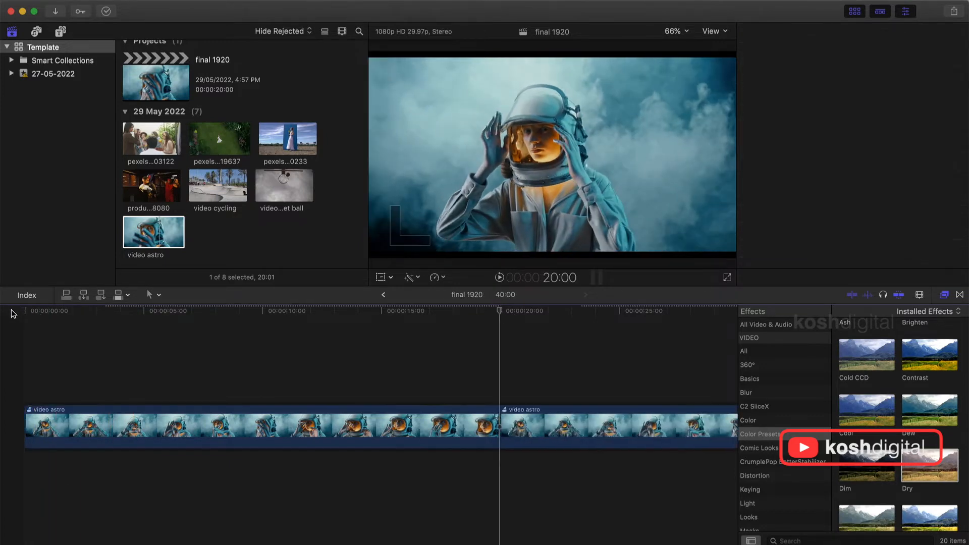
pyautogui.moveTo(539, 425); pyautogui.dragTo(41, 333)
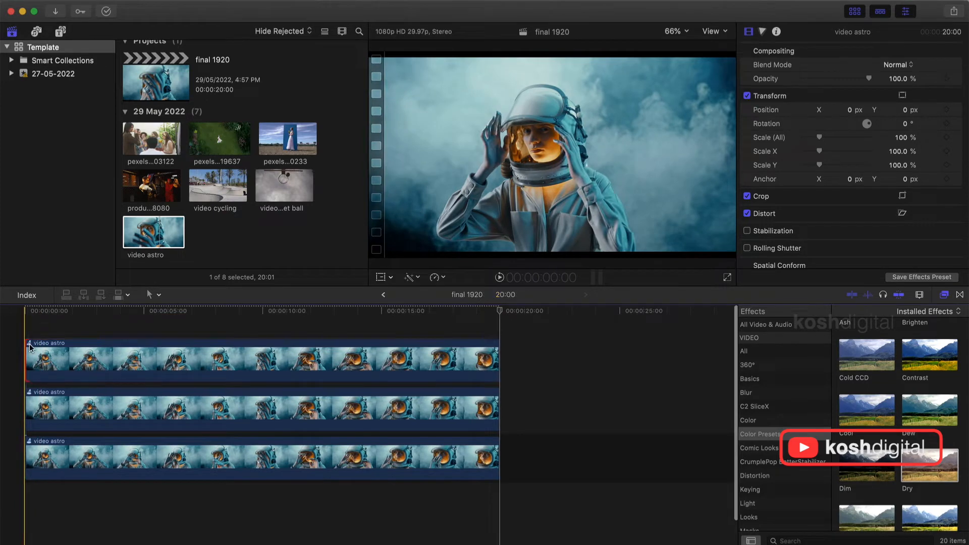
# Pick the Dry audition version for the uppermost stacked clip and the green Artificial Light version for the middle clip
pyautogui.click(28, 343)
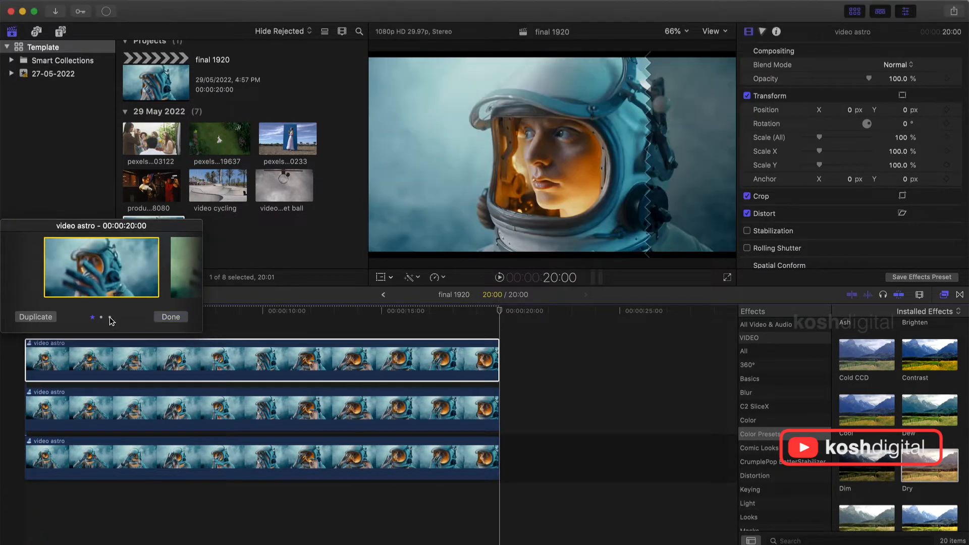
pyautogui.click(189, 278)
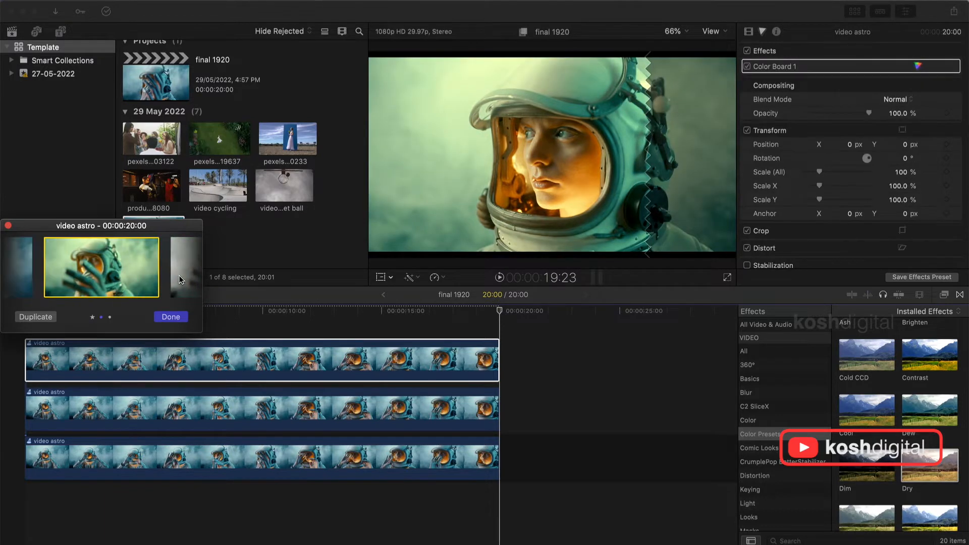
pyautogui.click(180, 279)
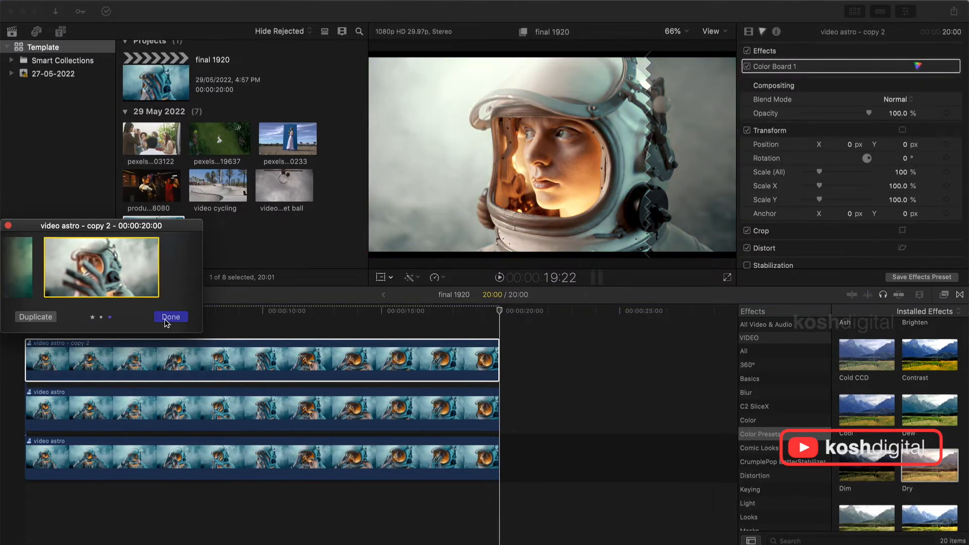
pyautogui.click(166, 321)
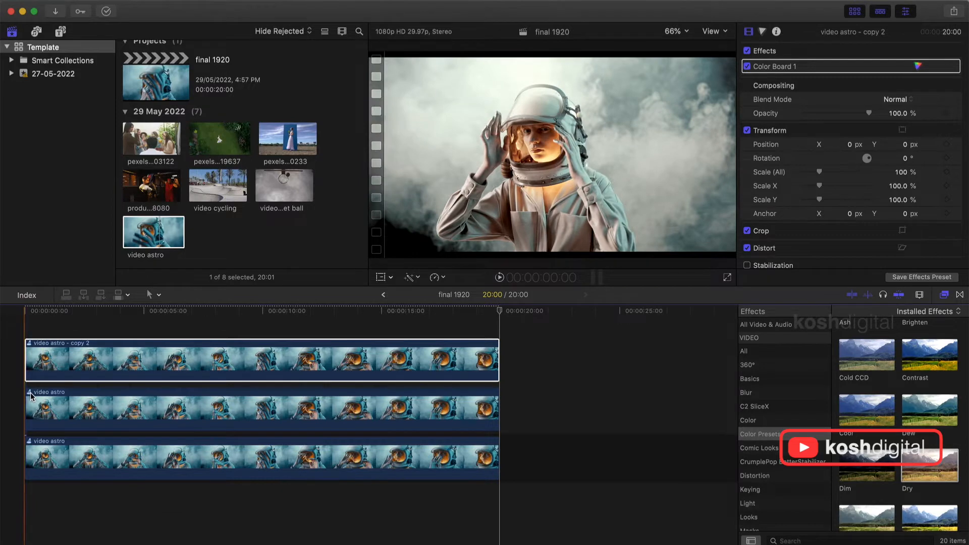
pyautogui.click(30, 392)
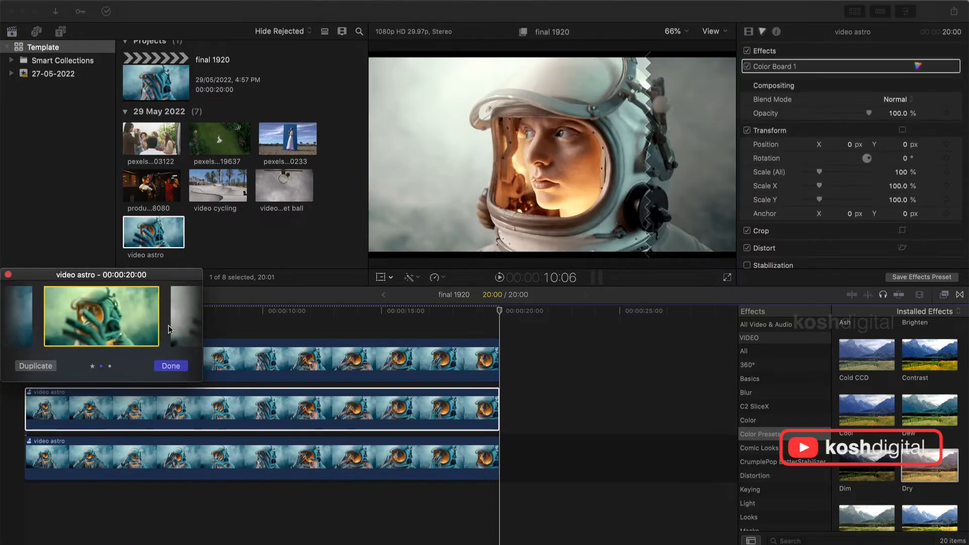
pyautogui.click(168, 366)
# Trim the middle clip to start about 4 seconds in and the uppermost clip about 9:05 in, and play the stack
pyautogui.moveTo(26, 410); pyautogui.dragTo(119, 418)
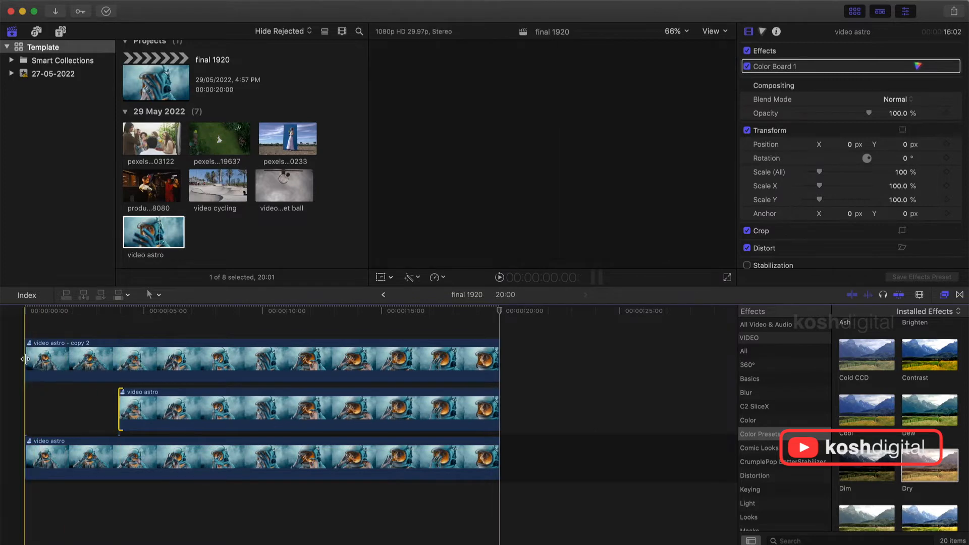
pyautogui.moveTo(274, 379); pyautogui.dragTo(245, 363)
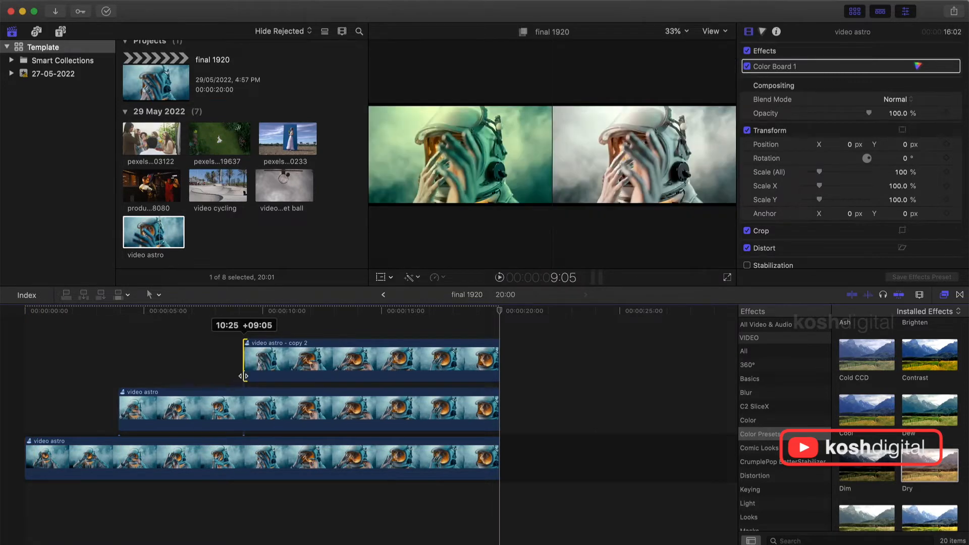
pyautogui.press('space')
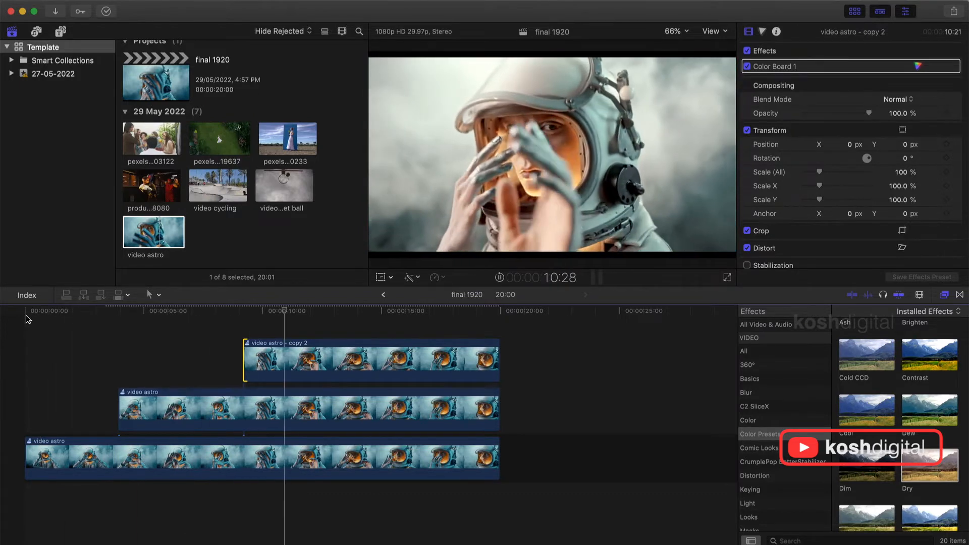
pyautogui.press('space')
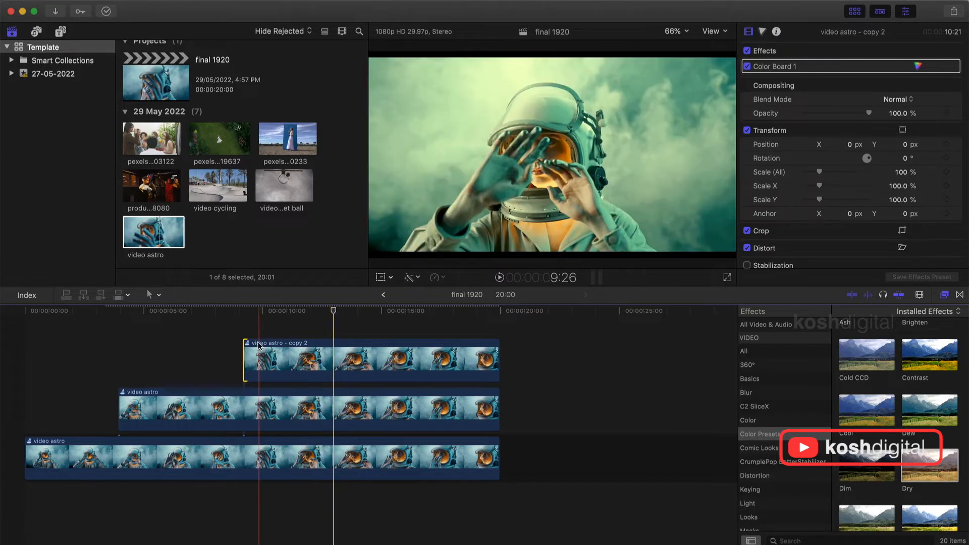
# Finalize the audition on the uppermost clip, video astro - copy 2
pyautogui.click(249, 344)
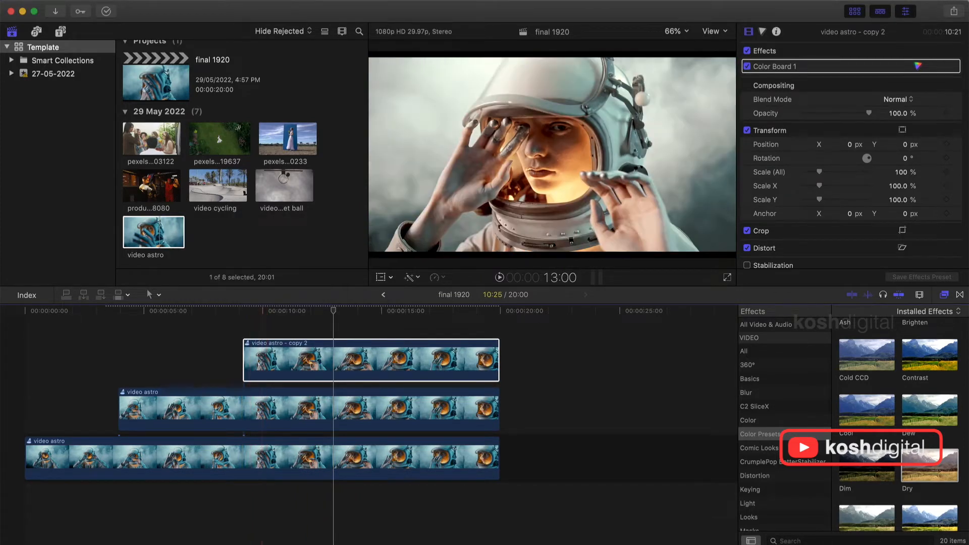
pyautogui.click(204, 0)
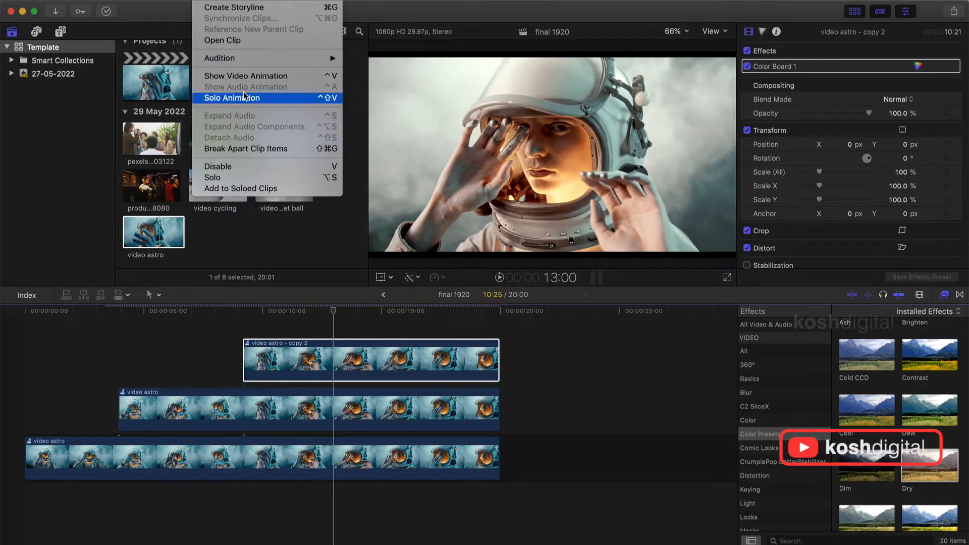
pyautogui.moveTo(283, 58)
pyautogui.click(386, 148)
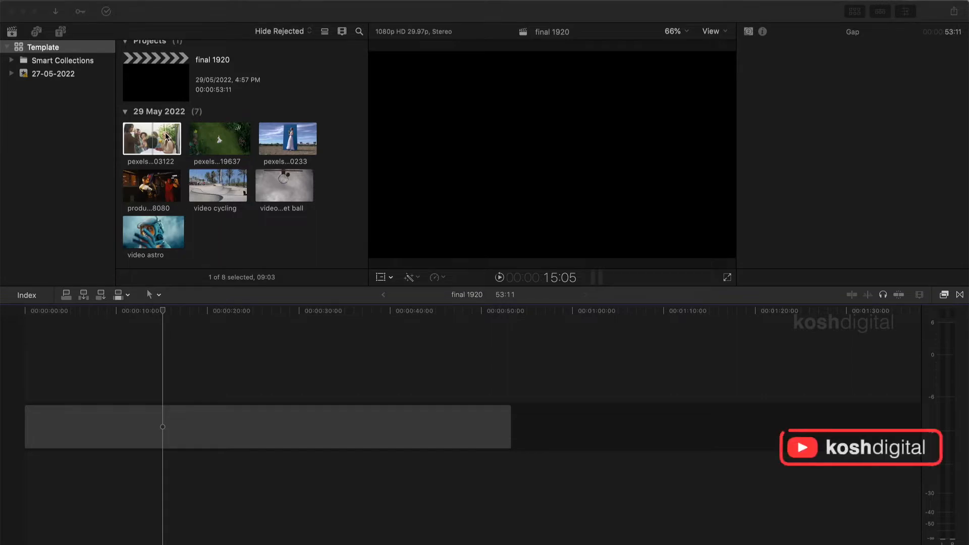
# Insert the garden party clip pexels...03122 at the start of the timeline before the gap, and place the playhead at about 4:10
pyautogui.moveTo(165, 133); pyautogui.dragTo(25, 422)
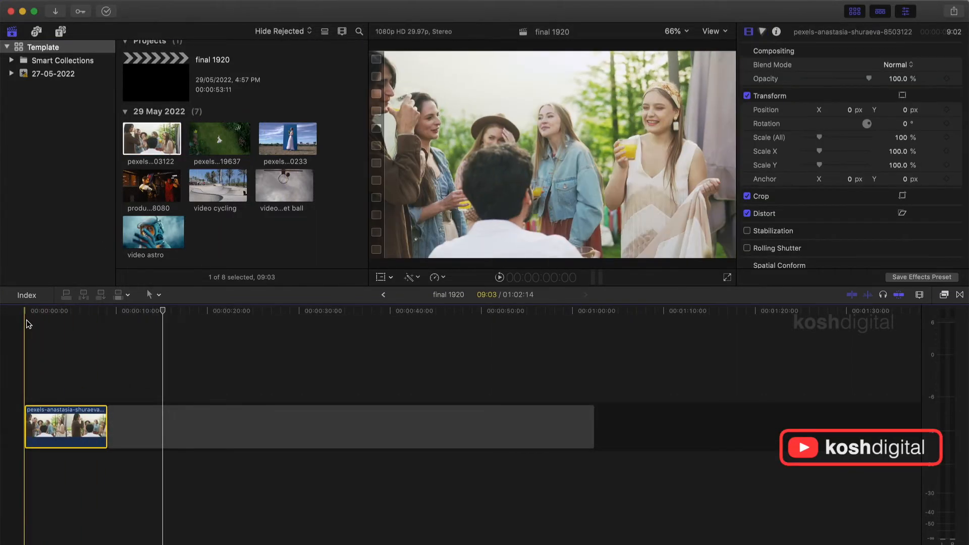
pyautogui.moveTo(163, 311); pyautogui.dragTo(106, 323)
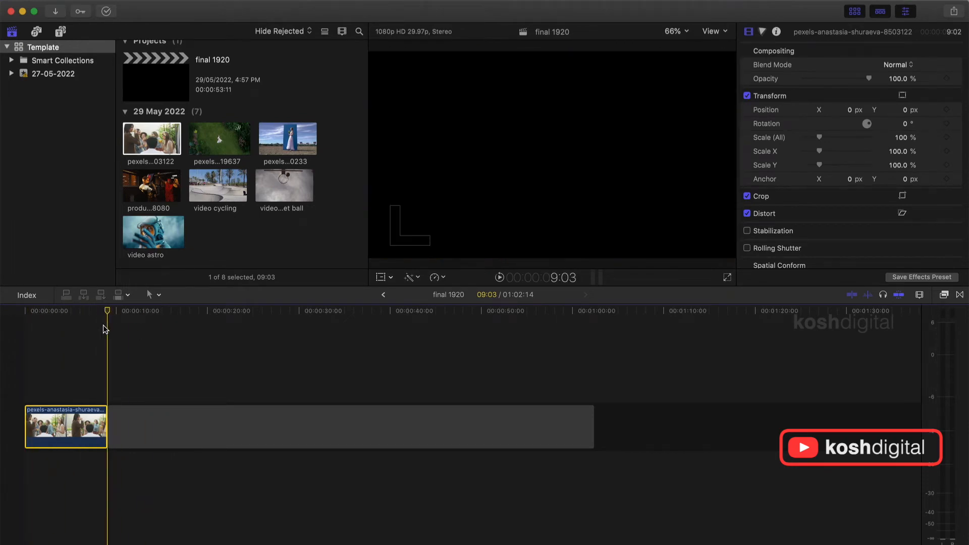
pyautogui.moveTo(108, 311); pyautogui.dragTo(65, 312)
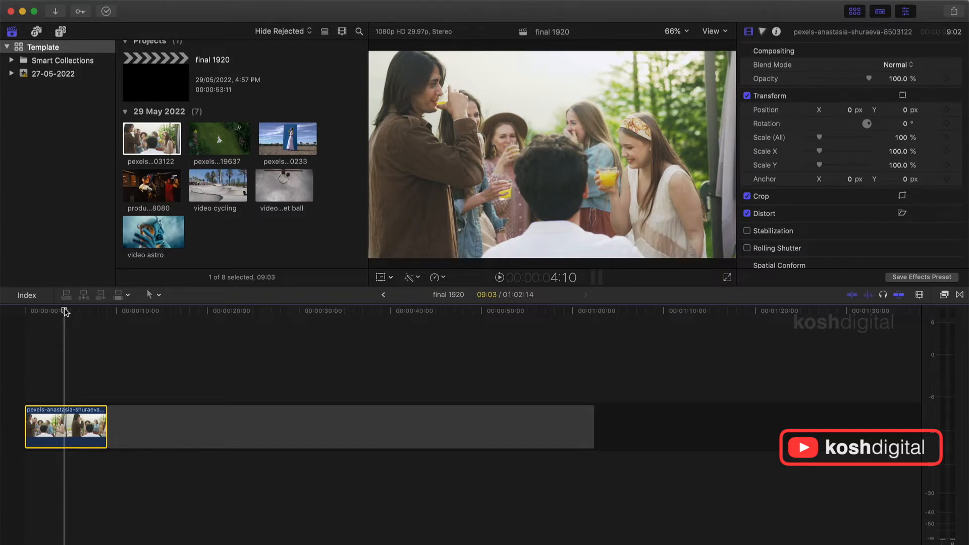
pyautogui.press('b')
pyautogui.press('a')
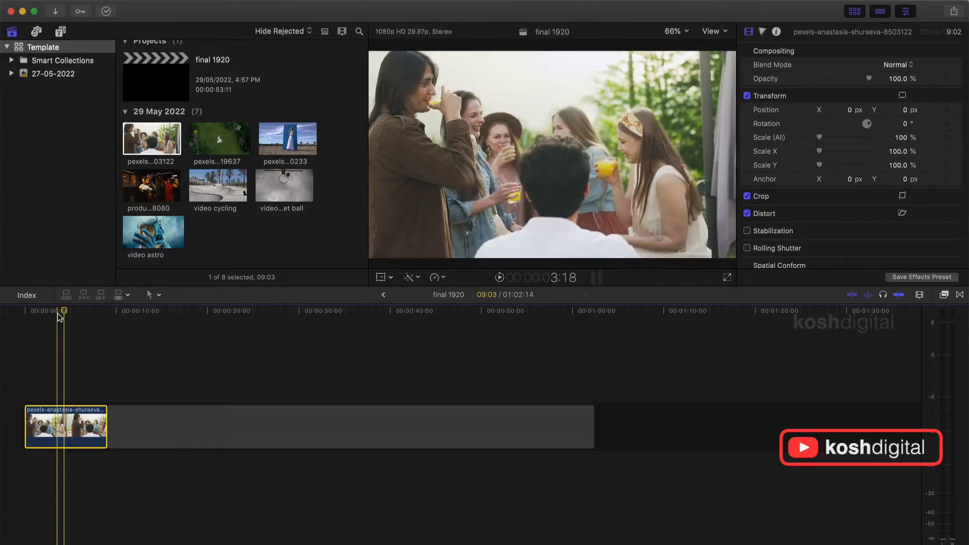
# Change the duration of the garden party clip to 5 seconds
pyautogui.rightClick(51, 430)
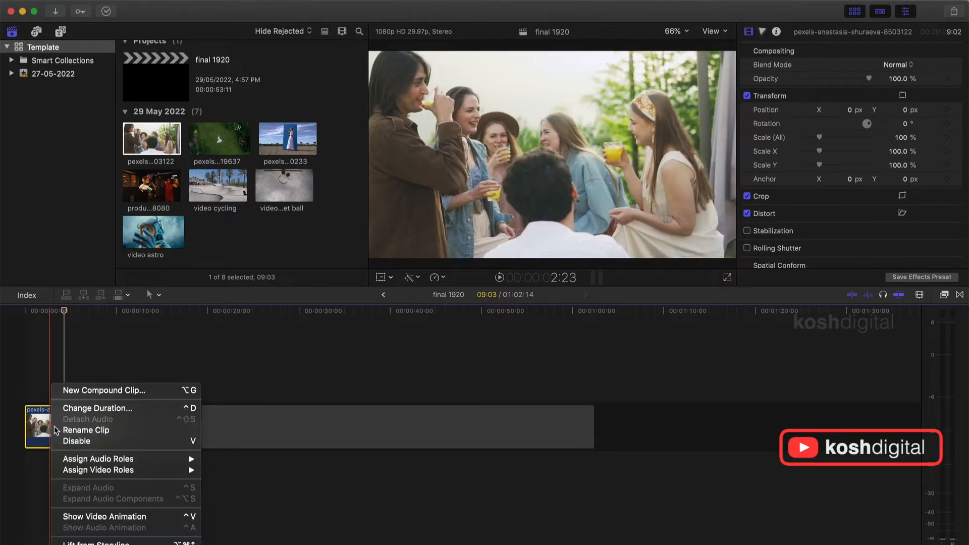
pyautogui.click(139, 408)
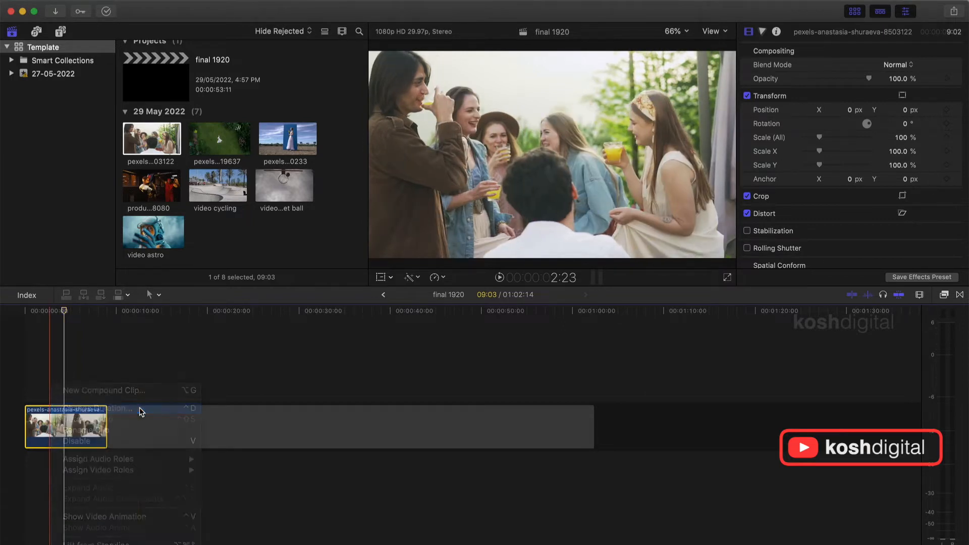
pyautogui.write('120')
pyautogui.press('Return')
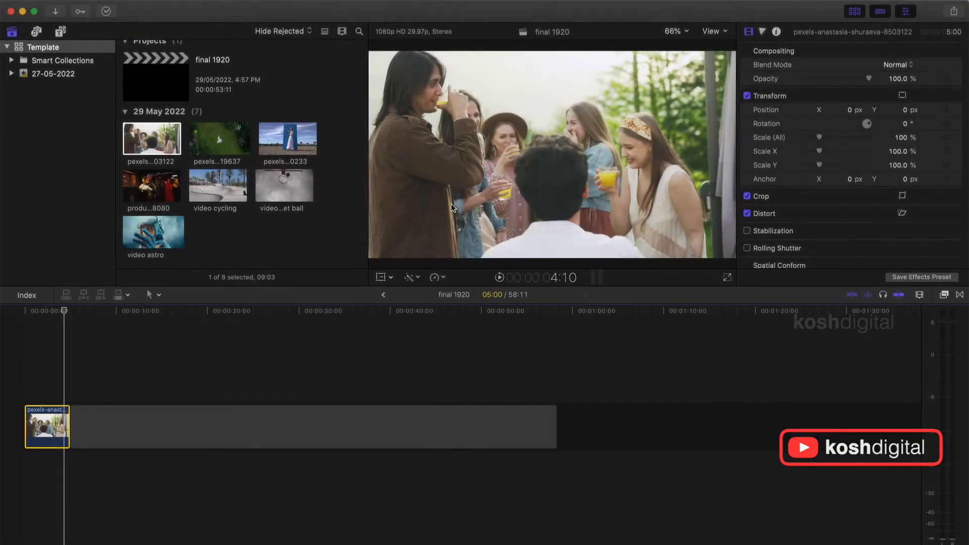
# Play the garden party clip from the start of the timeline, and place the playhead at its end, 5:00
pyautogui.moveTo(63, 311); pyautogui.dragTo(19, 313)
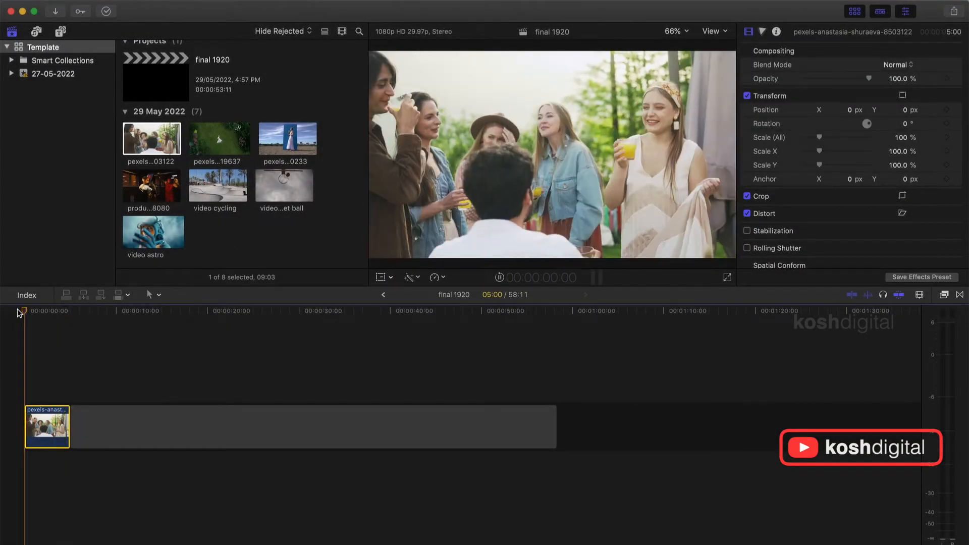
pyautogui.press('space')
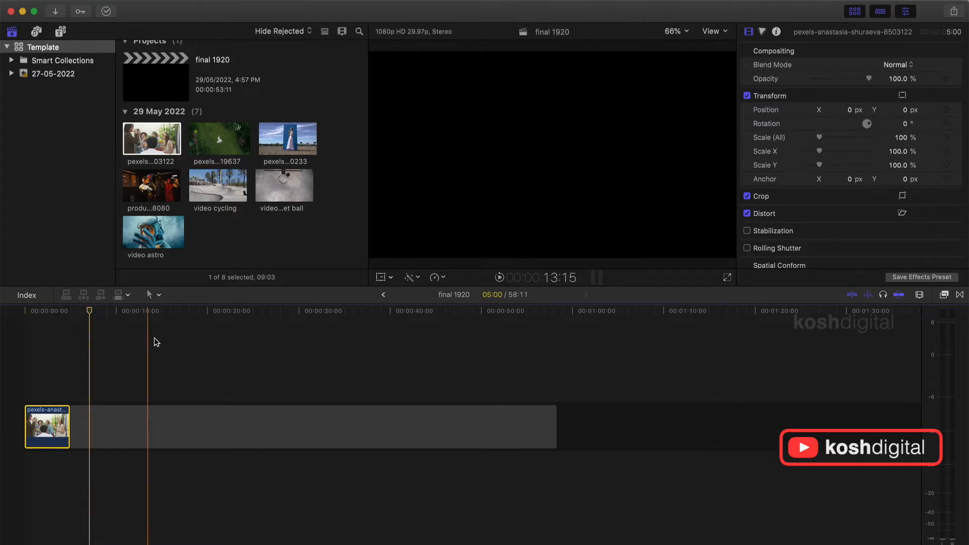
pyautogui.moveTo(89, 313); pyautogui.dragTo(67, 319)
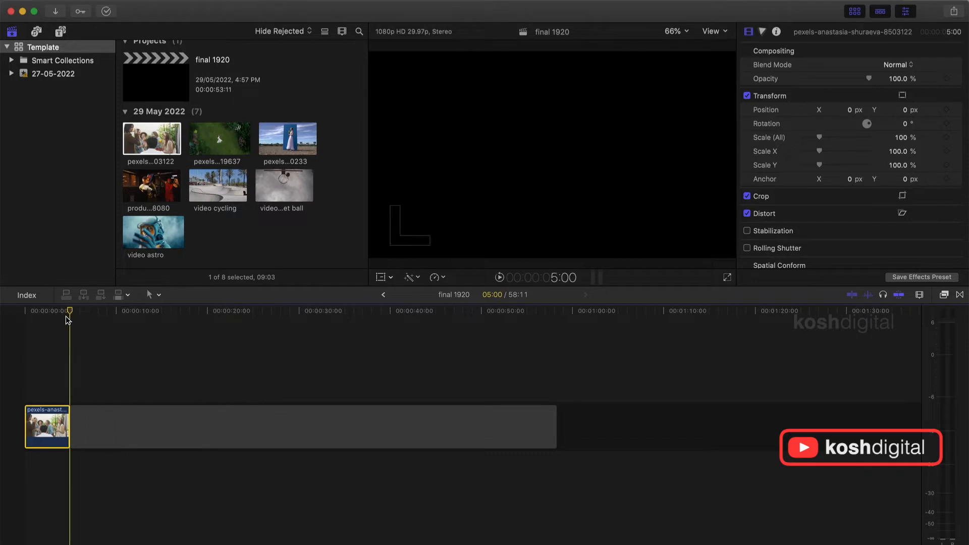
# Change the duration of the gap after the garden party clip to 35 seconds
pyautogui.click(205, 438)
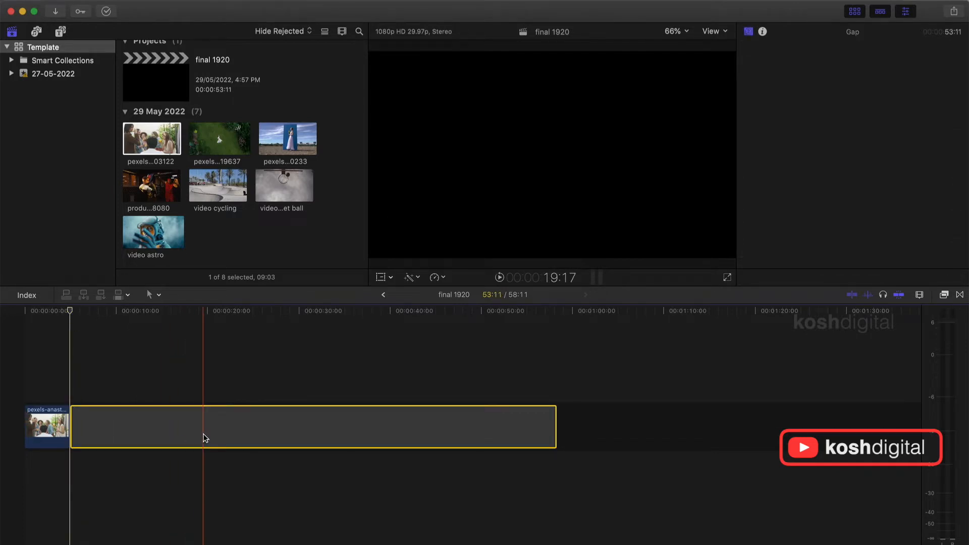
pyautogui.rightClick(204, 438)
pyautogui.click(240, 468)
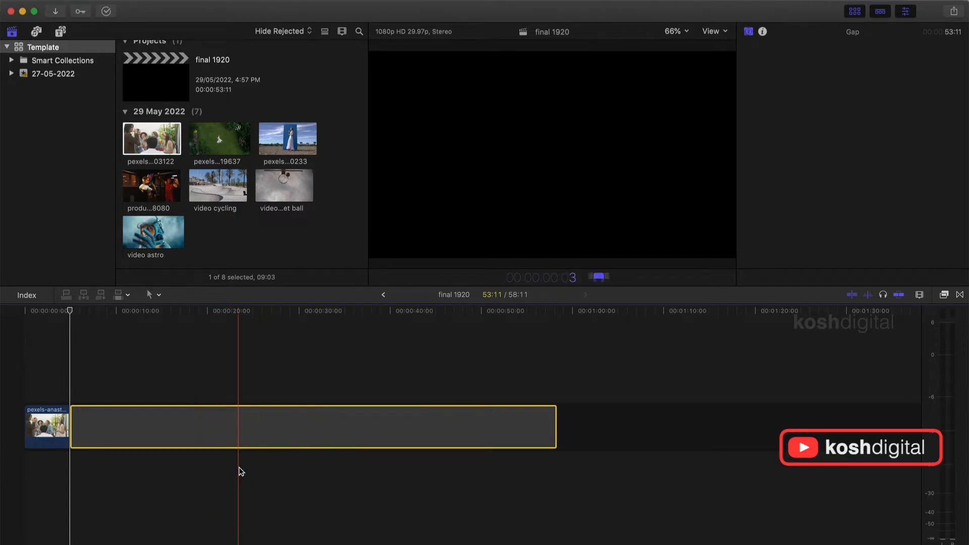
pyautogui.press('Return')
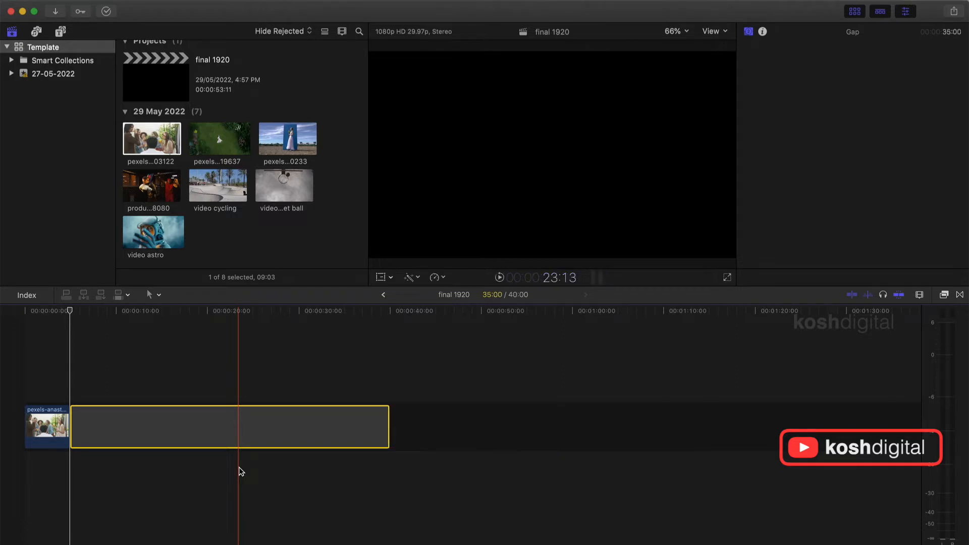
# Step through the video basket ball clip from 35:00 by one frame and by ten frames, and play it
pyautogui.click(89, 311)
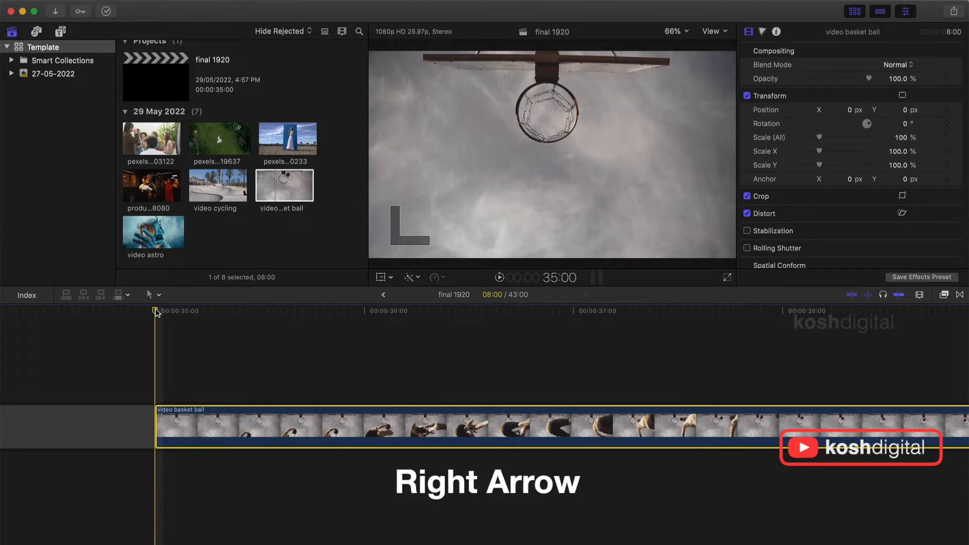
pyautogui.press('Right')
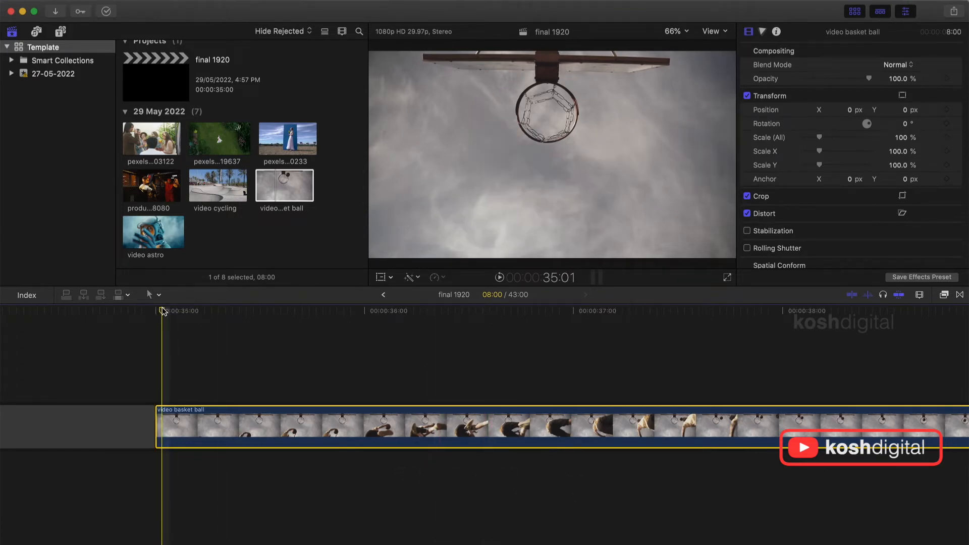
pyautogui.hotkey('shift', 'Right')
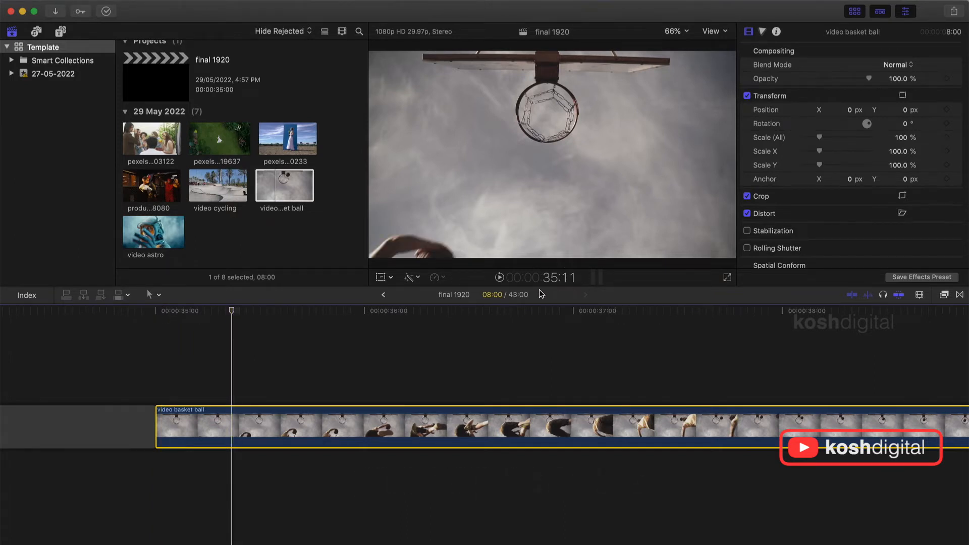
pyautogui.press('space')
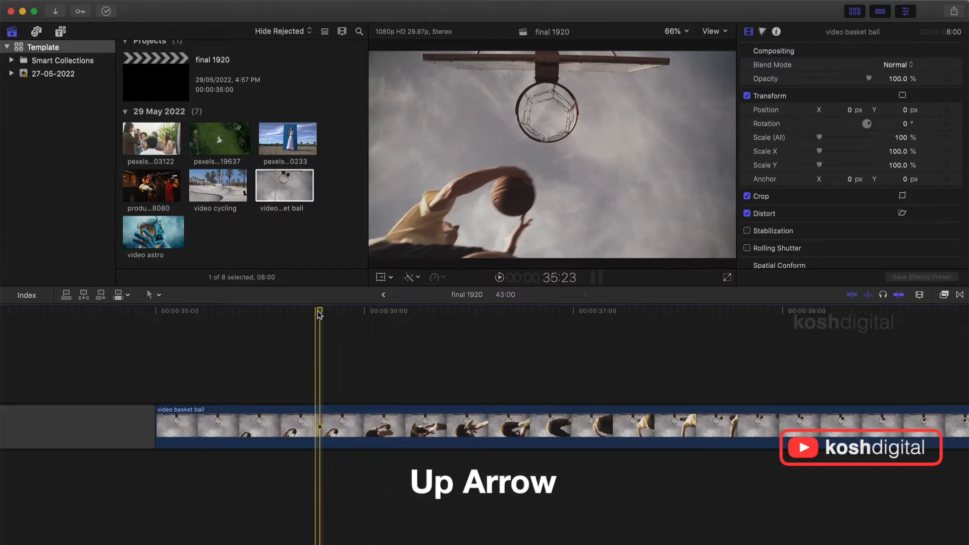
# Add markers to the video basket ball clip at 35:10, 35:20, 36:00, 36:10 and 37:10, stepping ten frames at a time from its start
pyautogui.press('Up')
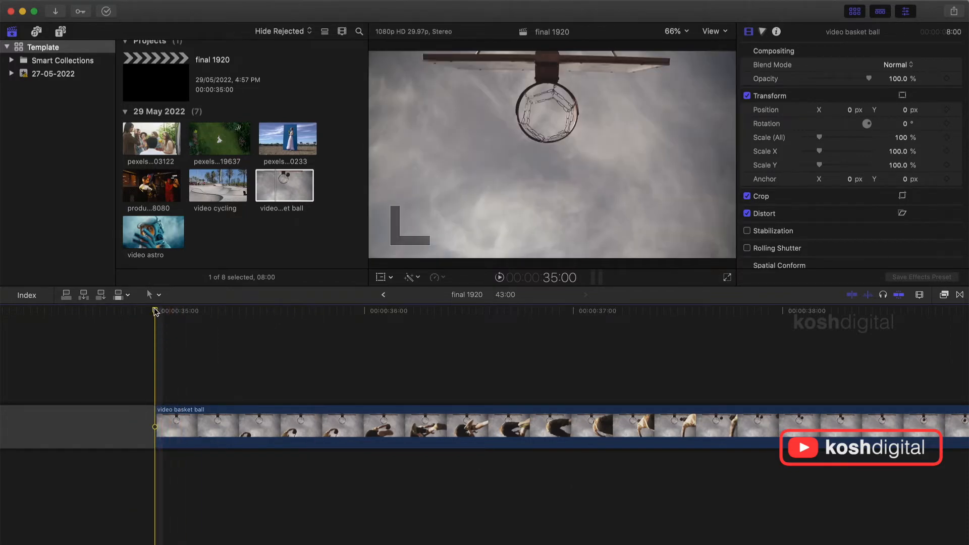
pyautogui.hotkey('shift', 'Right')
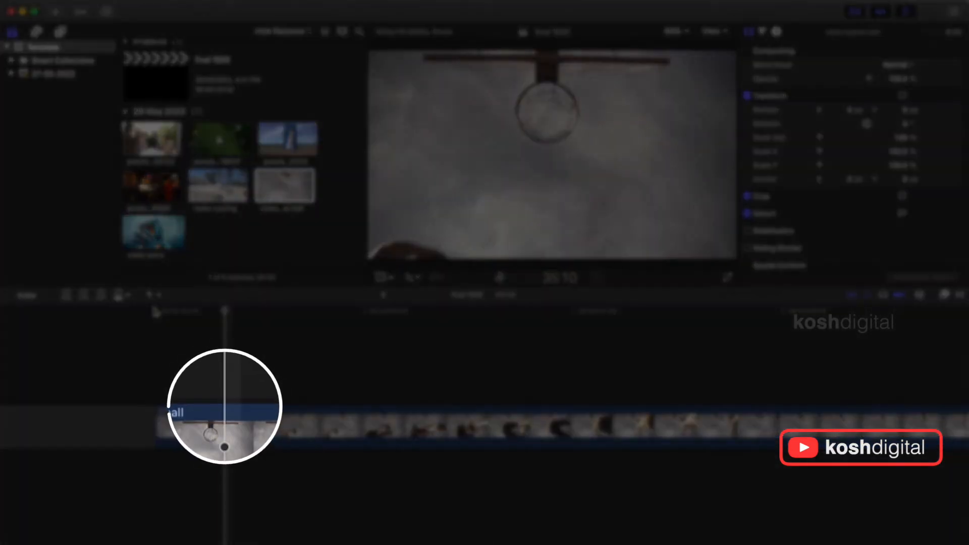
pyautogui.hotkey('shift', 'Right')
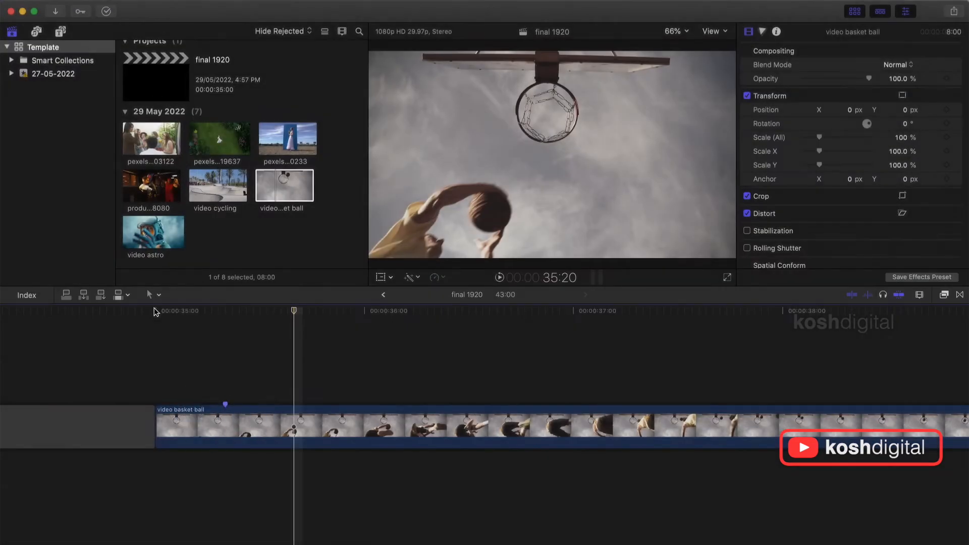
pyautogui.press('m')
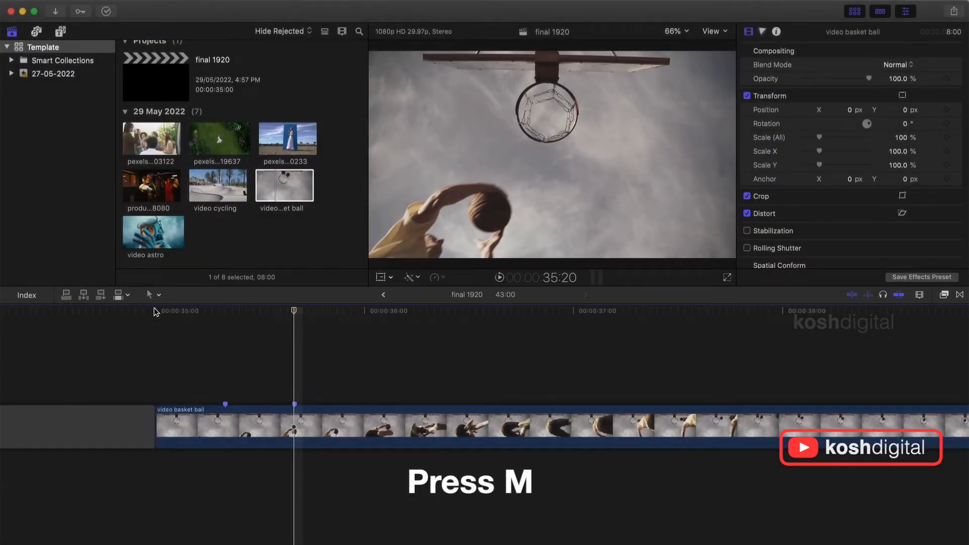
pyautogui.hotkey('shift', 'Right')
pyautogui.press('m')
pyautogui.hotkey('shift', 'Right')
pyautogui.press('m')
pyautogui.press('space')
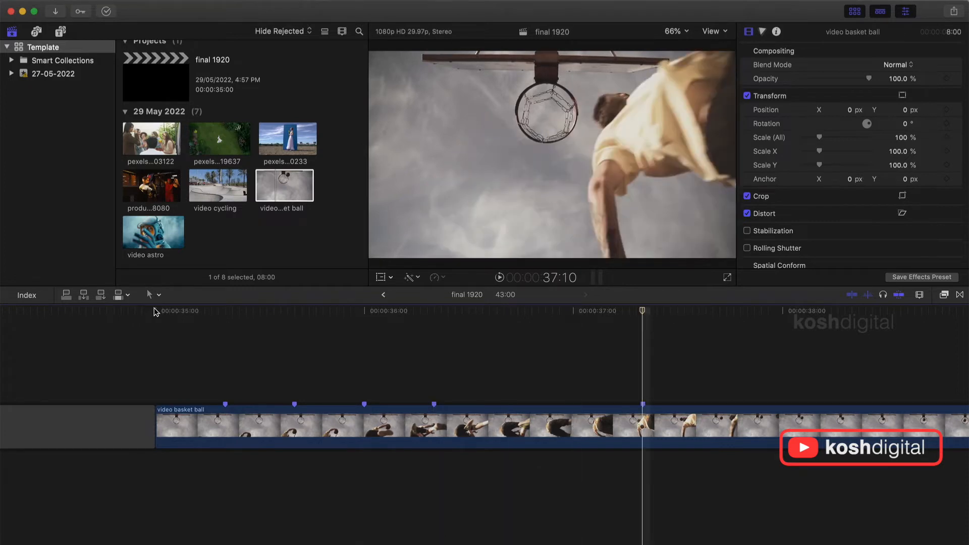
# Add more markers to the video basket ball clip at 37:20, 37:24, 37:26 and 38:06
pyautogui.hotkey('shift', 'Right')
pyautogui.press('Right')
pyautogui.press('Right')
pyautogui.press('Right')
pyautogui.press('Right')
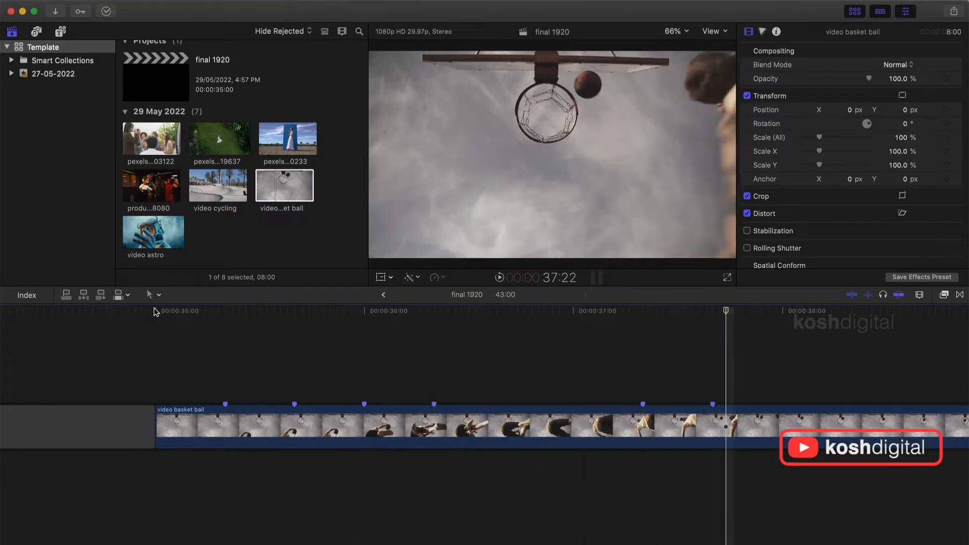
pyautogui.press('Right')
pyautogui.press('Right')
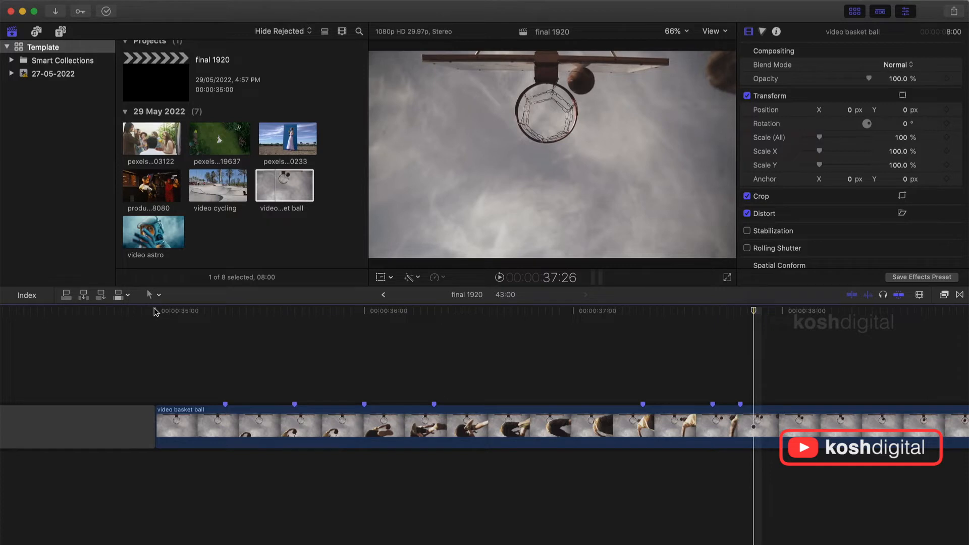
pyautogui.hotkey('shift', 'Right')
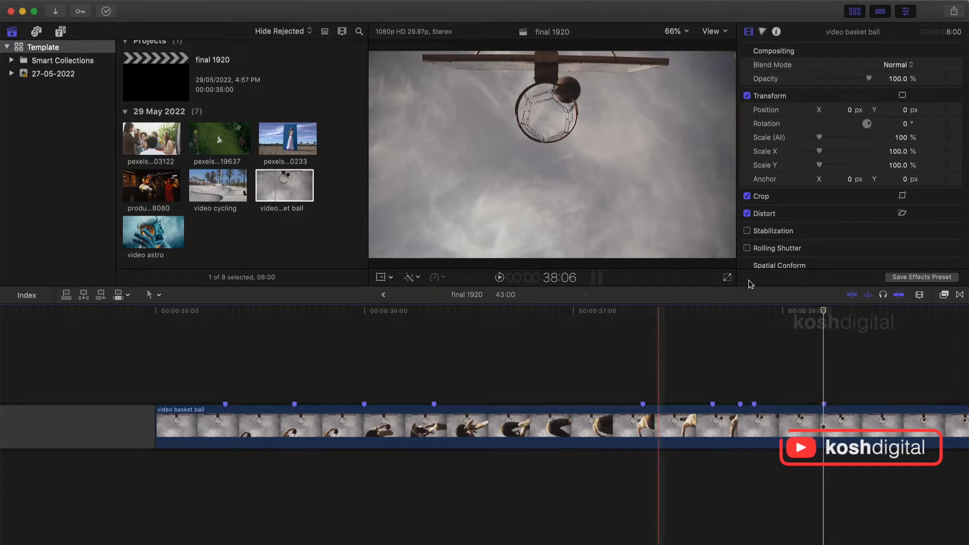
# Toggle snapping off and back on, and snap the playhead to the basket ball clip's marker at 36:10
pyautogui.click(899, 295)
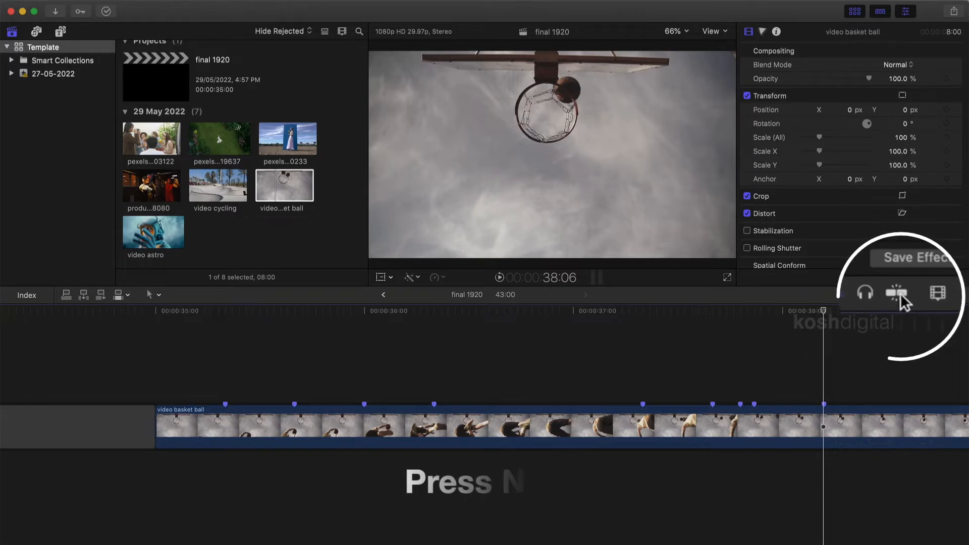
pyautogui.click(761, 330)
pyautogui.moveTo(762, 330)
pyautogui.mouseDown()
pyautogui.moveTo(795, 326)
pyautogui.moveTo(439, 345)
pyautogui.mouseUp()
pyautogui.click(900, 295)
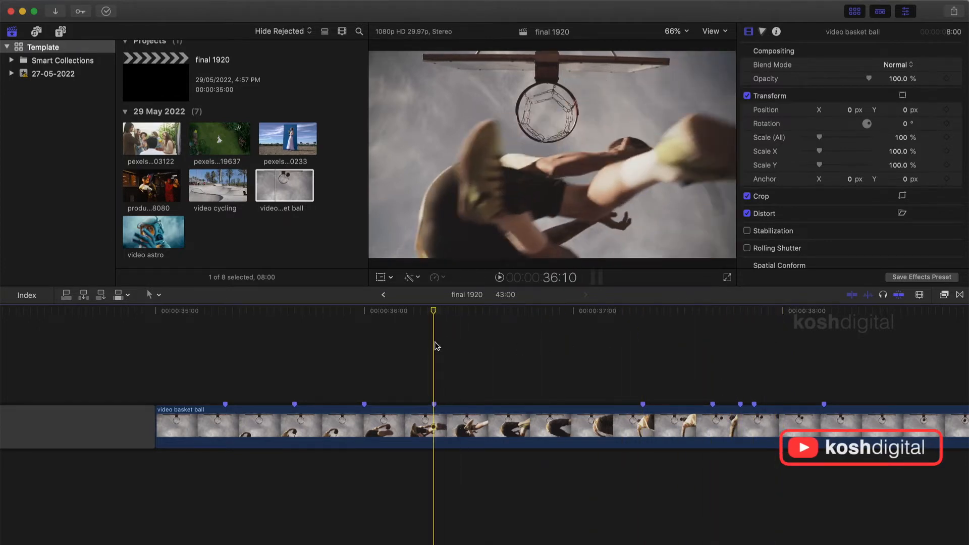
# Blade the video basket ball clip at its markers at 36:10, 36:00 and 35:20
pyautogui.press('b')
pyautogui.click(434, 426)
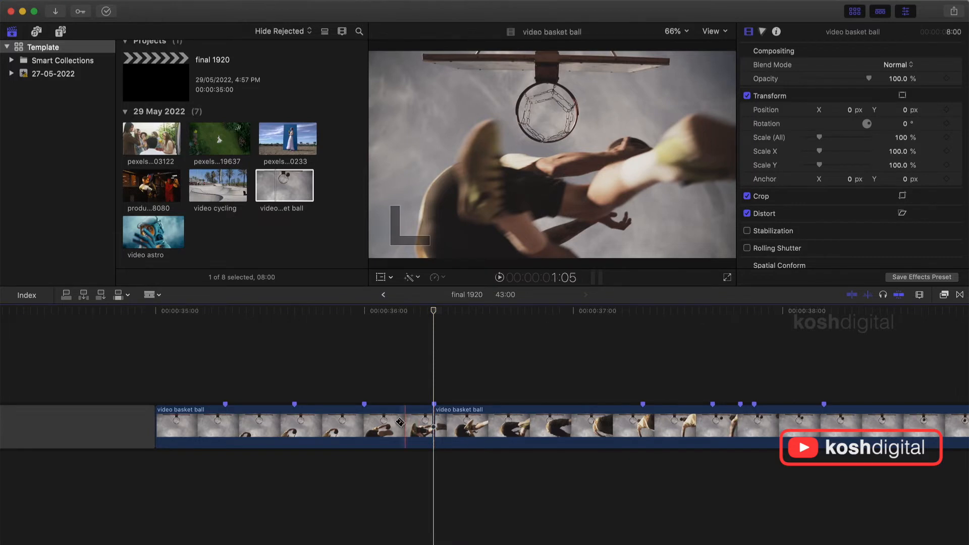
pyautogui.click(364, 421)
pyautogui.click(294, 422)
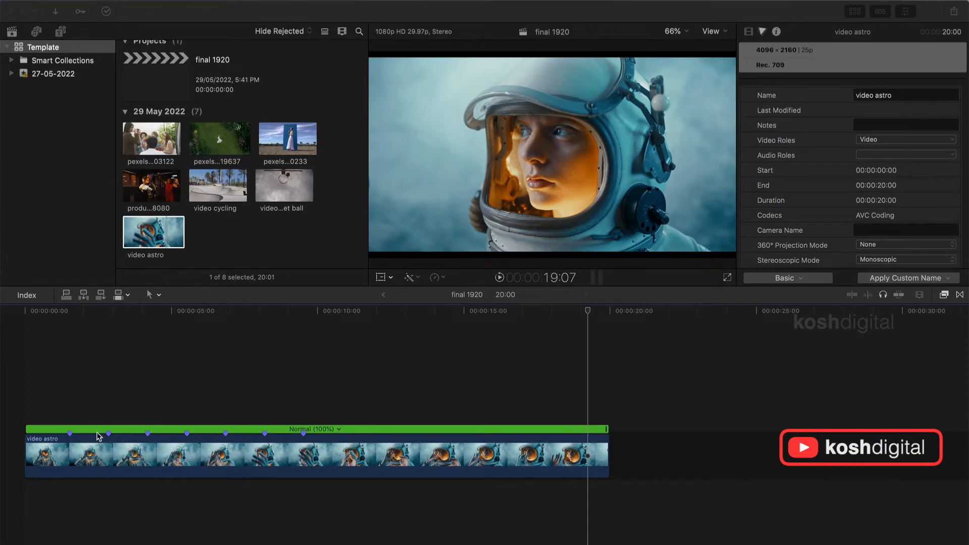
# Apply a 20-frame jump cut at markers to the video astro clip, and play it from the start
pyautogui.click(171, 454)
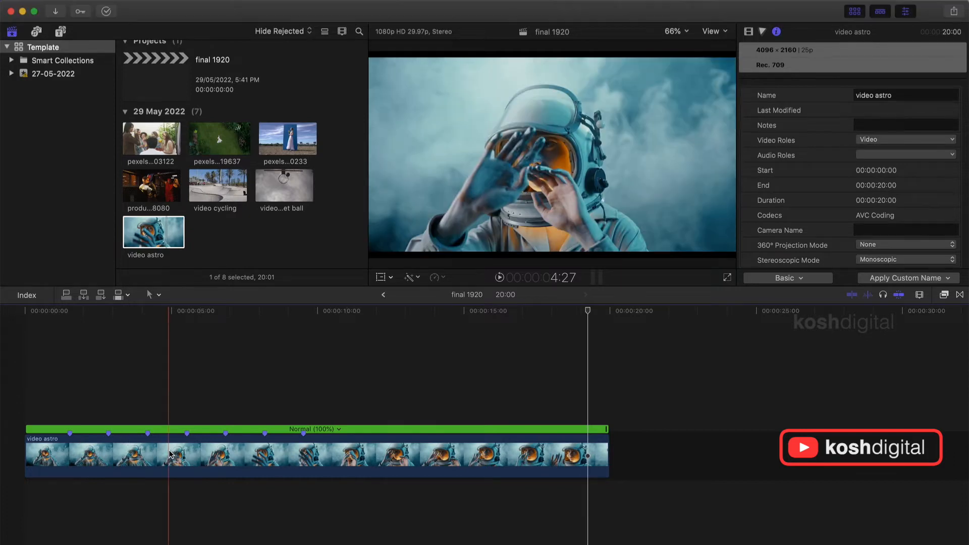
pyautogui.click(222, 454)
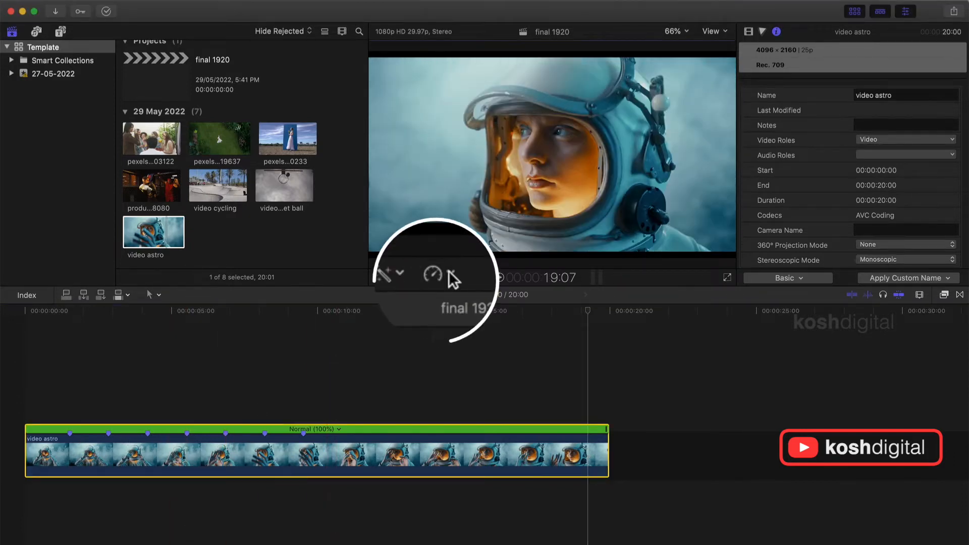
pyautogui.click(440, 278)
pyautogui.moveTo(471, 429)
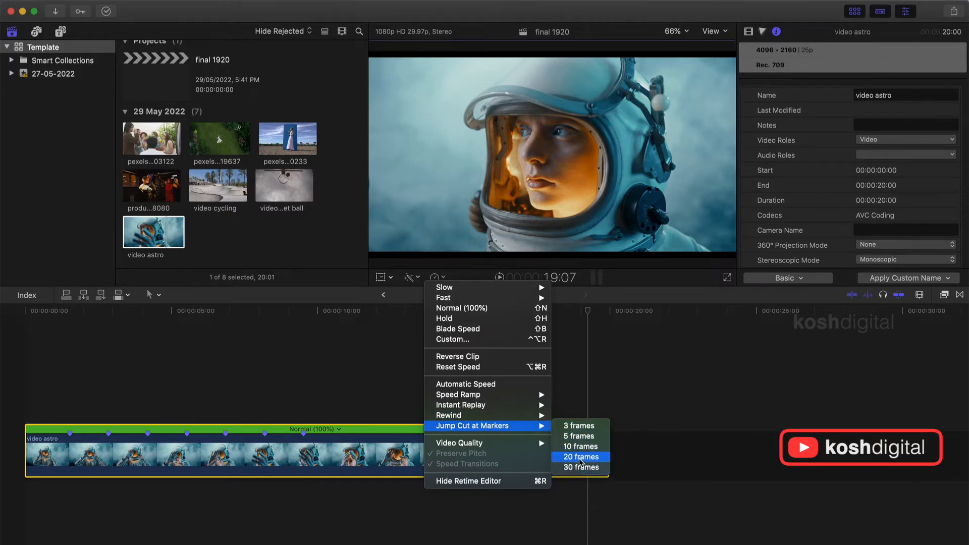
pyautogui.click(580, 457)
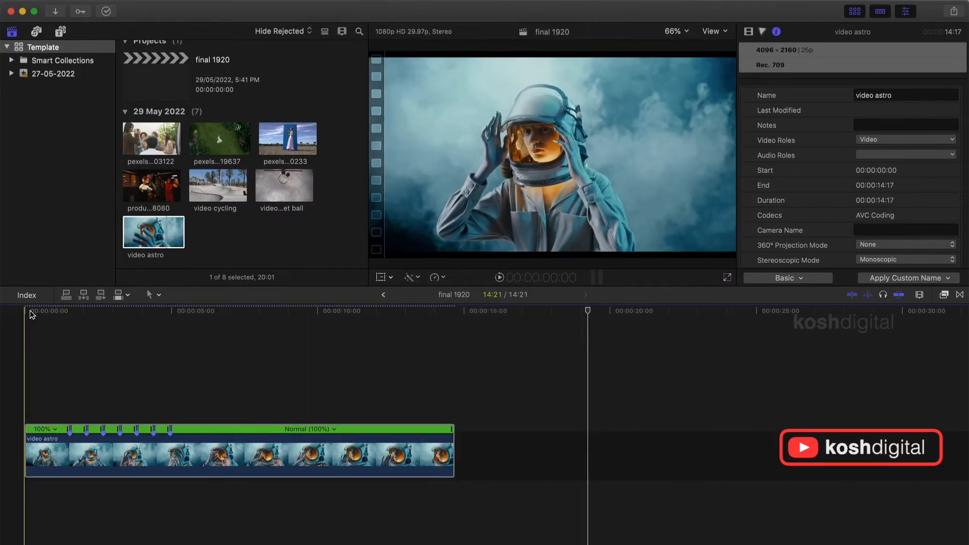
pyautogui.press('space')
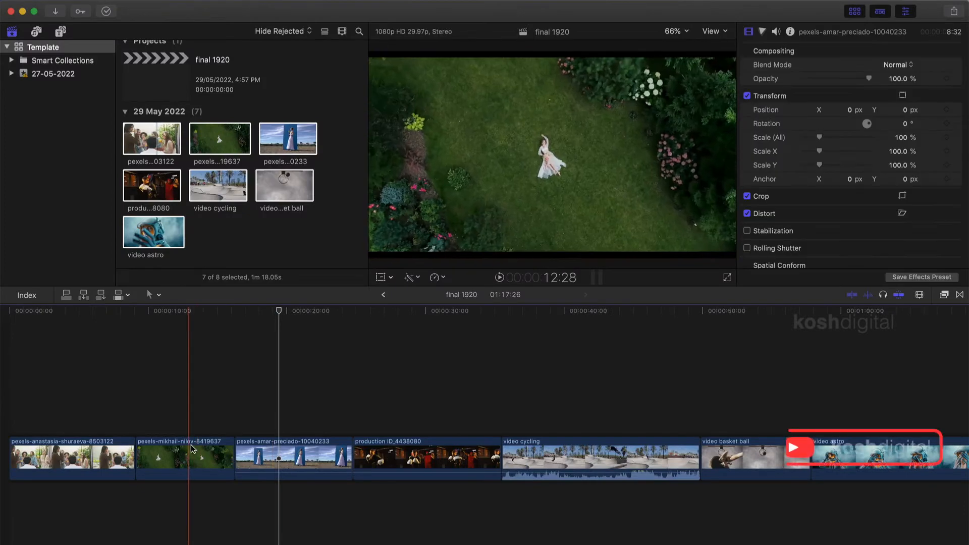
# Lift the pexels...0233 clip of the woman before the blue panel from the storyline
pyautogui.click(258, 451)
pyautogui.rightClick(260, 451)
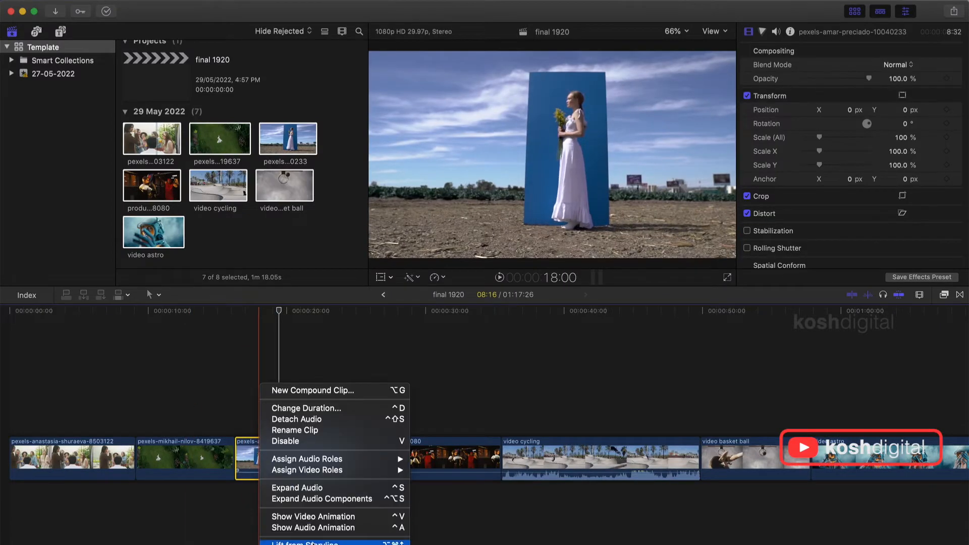
pyautogui.click(123, 1)
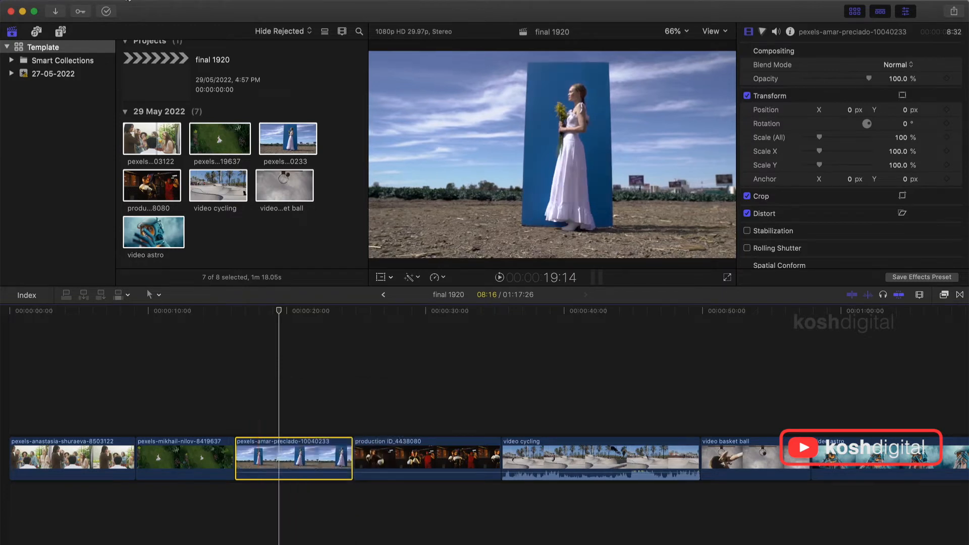
pyautogui.click(123, 1)
pyautogui.click(156, 334)
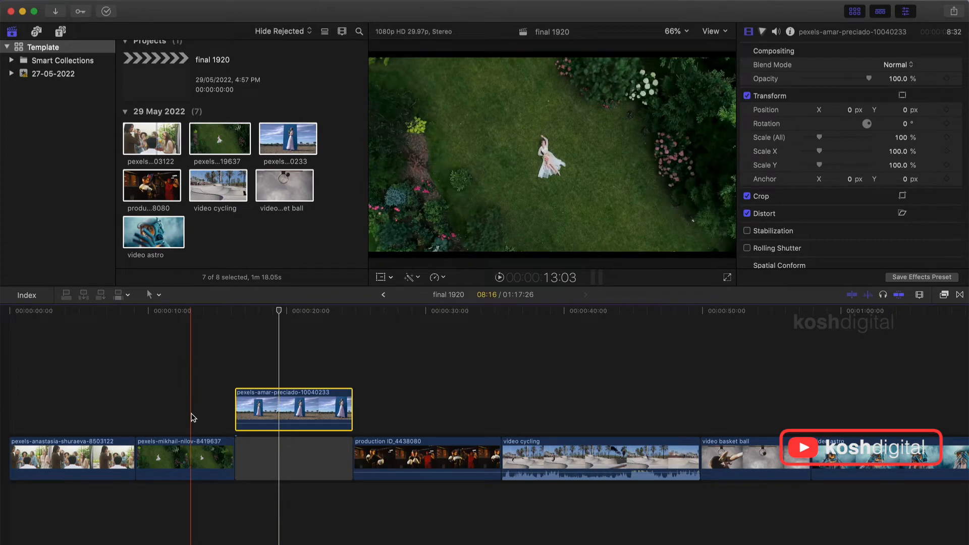
# Duplicate the garden lawn clip pexels...19637 as a connected clip directly above the original
pyautogui.click(186, 453)
pyautogui.moveTo(185, 454); pyautogui.dragTo(184, 410)
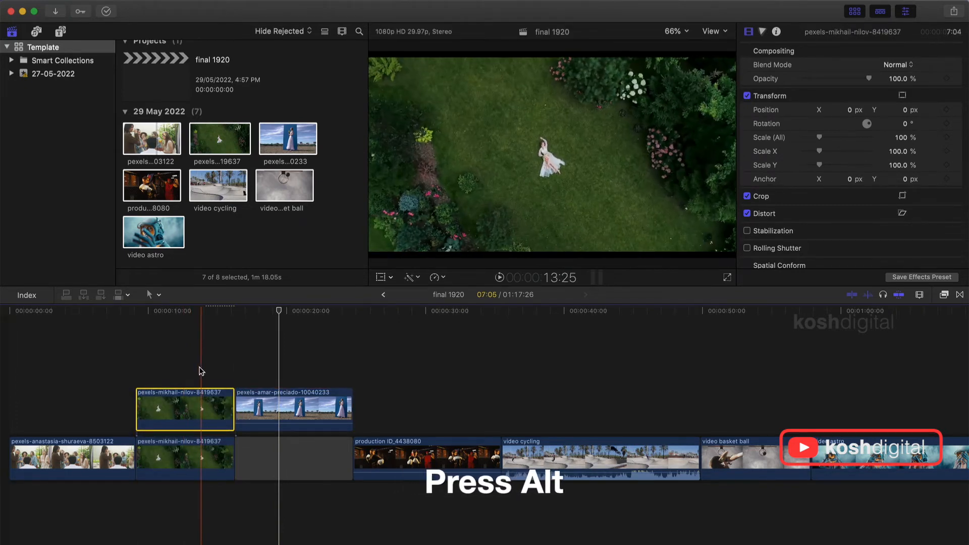
pyautogui.click(231, 368)
# Try deleting the gap beneath the lifted pexels...0233 clip, and undo the deletion
pyautogui.click(296, 403)
pyautogui.click(306, 461)
pyautogui.press('BackSpace')
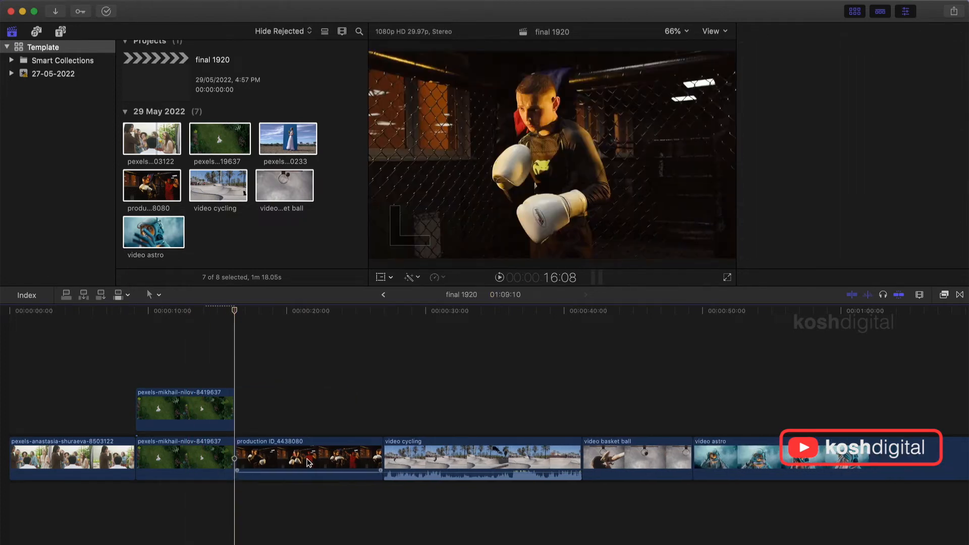
pyautogui.press('super+z')
# Move the connected pexels...0233 clip to start at about 24 seconds, and place the pexels...19637 copy directly against its start
pyautogui.click(383, 418)
pyautogui.click(293, 410)
pyautogui.moveTo(293, 410); pyautogui.dragTo(401, 412)
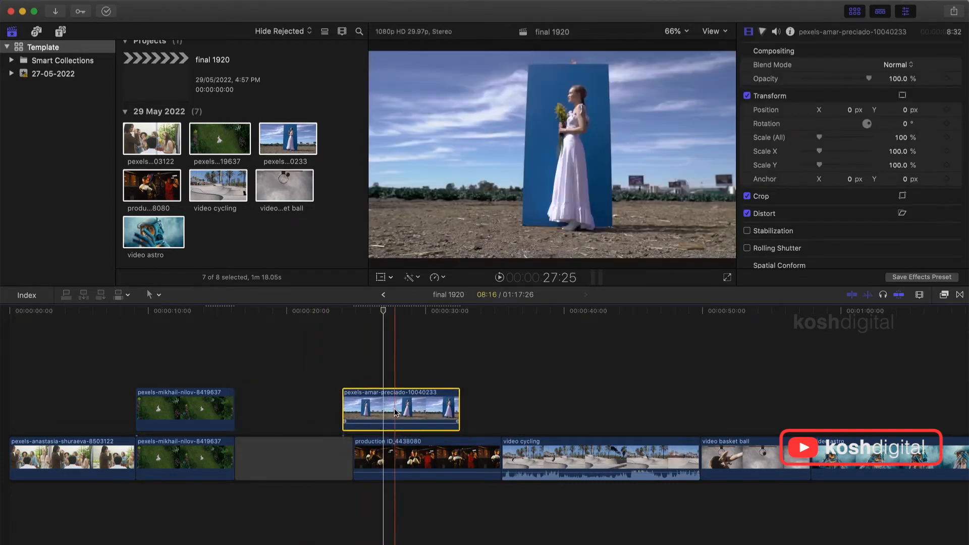
pyautogui.click(345, 456)
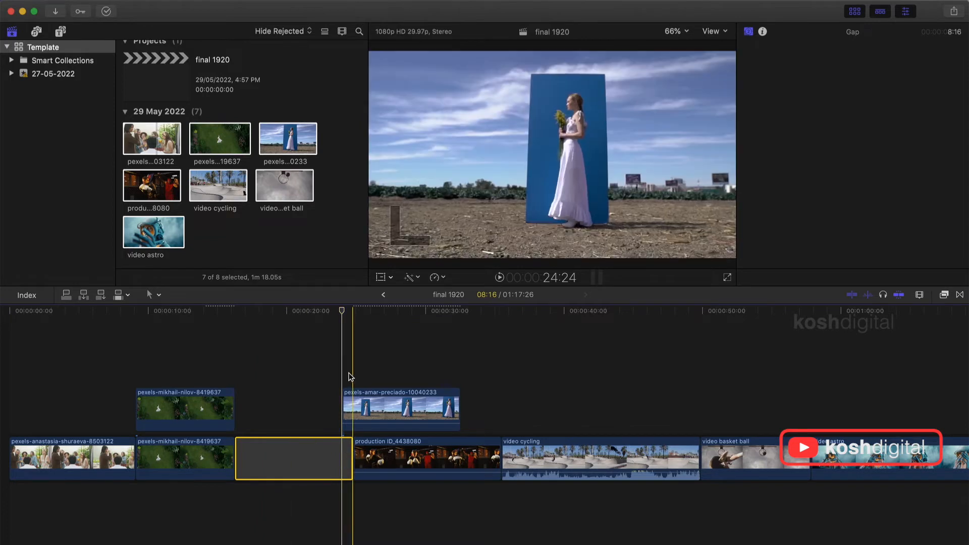
pyautogui.click(410, 414)
pyautogui.moveTo(218, 416); pyautogui.dragTo(326, 416)
pyautogui.click(428, 363)
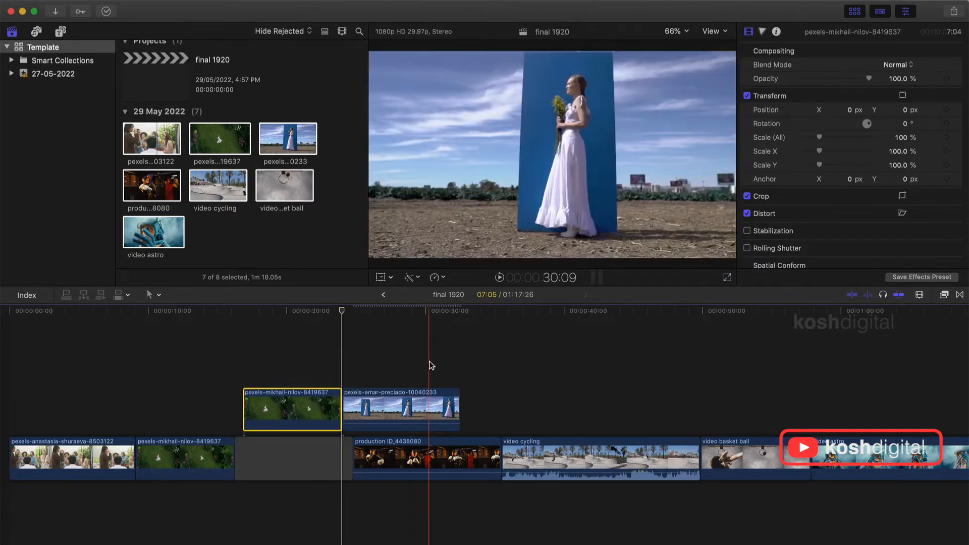
# Group the connected pexels...19637 and pexels...0233 clips into one storyline
pyautogui.moveTo(399, 364); pyautogui.dragTo(315, 410)
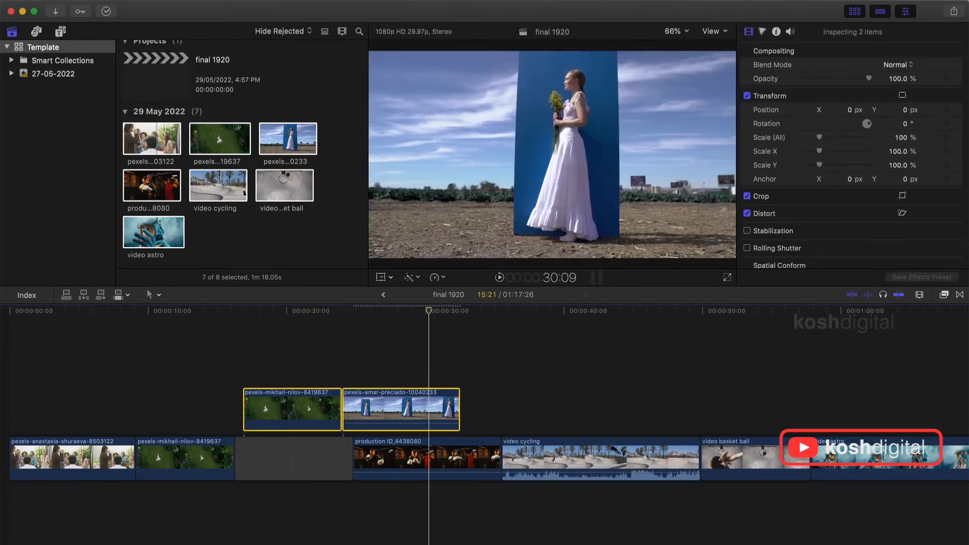
pyautogui.click(202, 1)
pyautogui.click(217, 7)
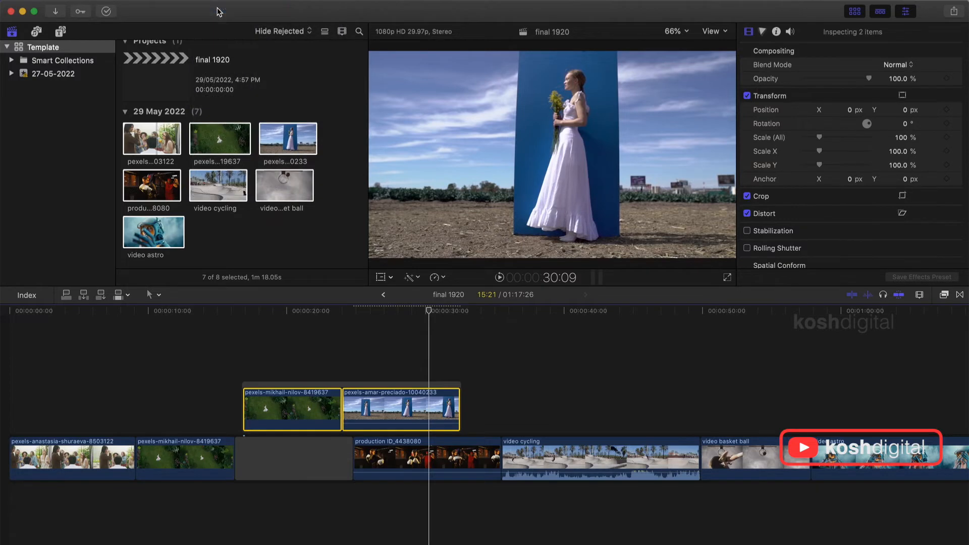
pyautogui.click(467, 353)
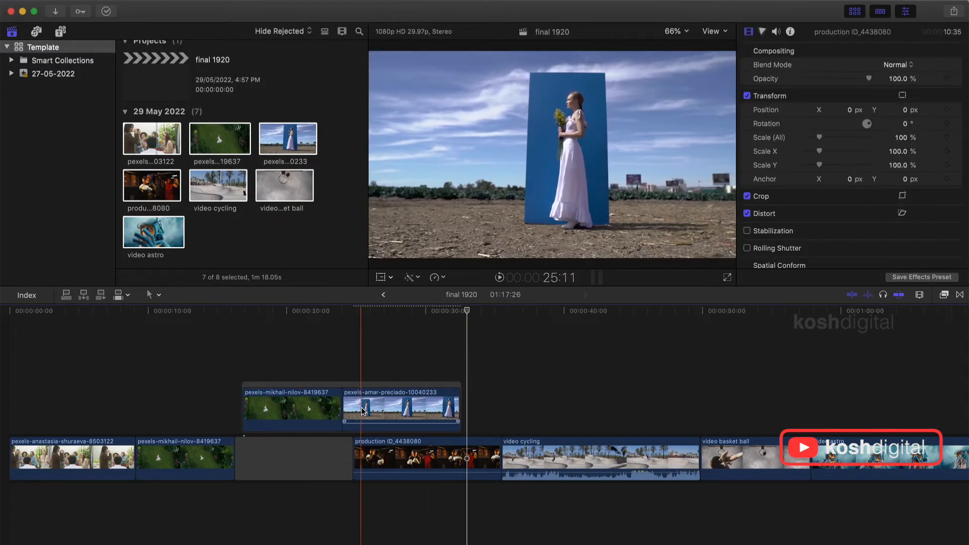
# Split the connected pexels...0233 clip about 2:14 after its start and delete the first piece from the storyline
pyautogui.click(377, 410)
pyautogui.press('a')
pyautogui.click(353, 410)
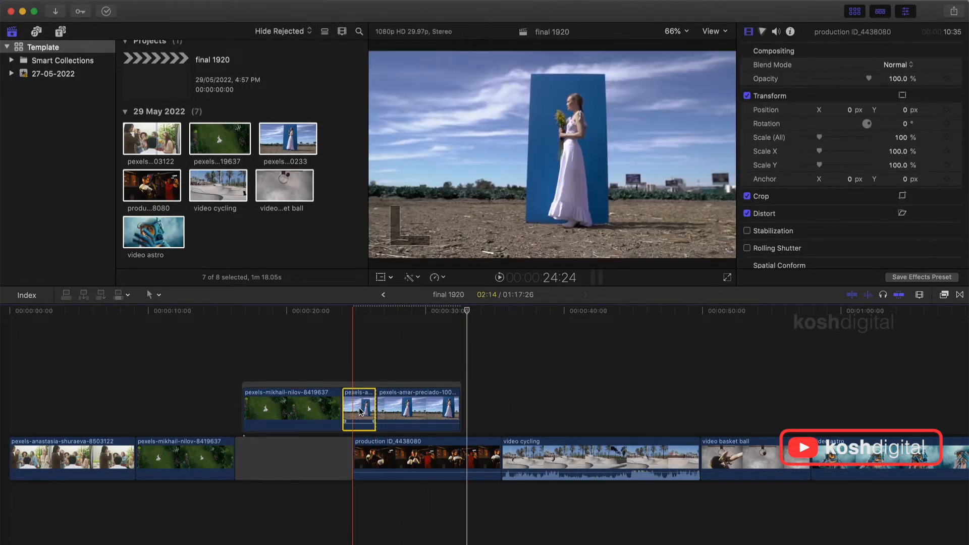
pyautogui.press('Delete')
# Shorten the connected pexels...19637 clip to about 4:23 by trimming its end within the storyline
pyautogui.moveTo(347, 405); pyautogui.dragTo(311, 402)
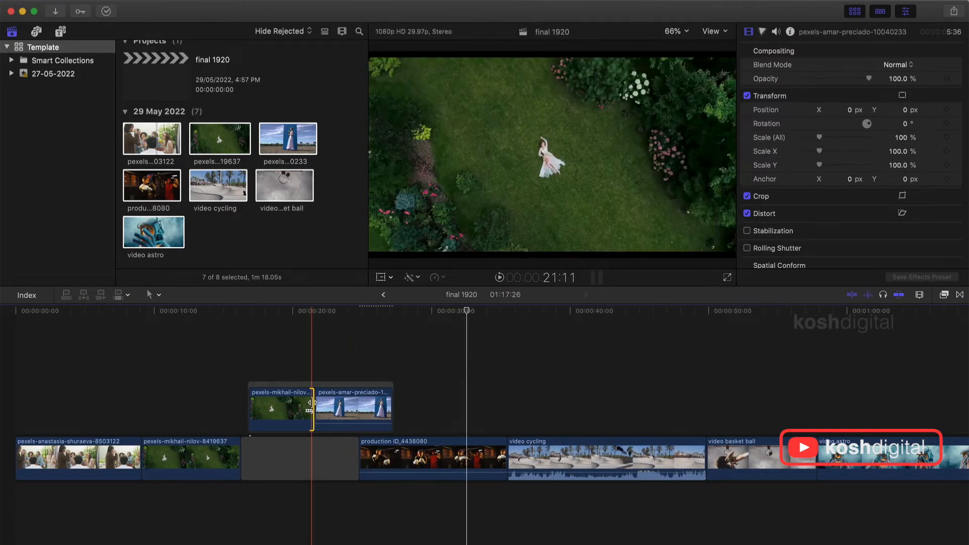
pyautogui.click(430, 395)
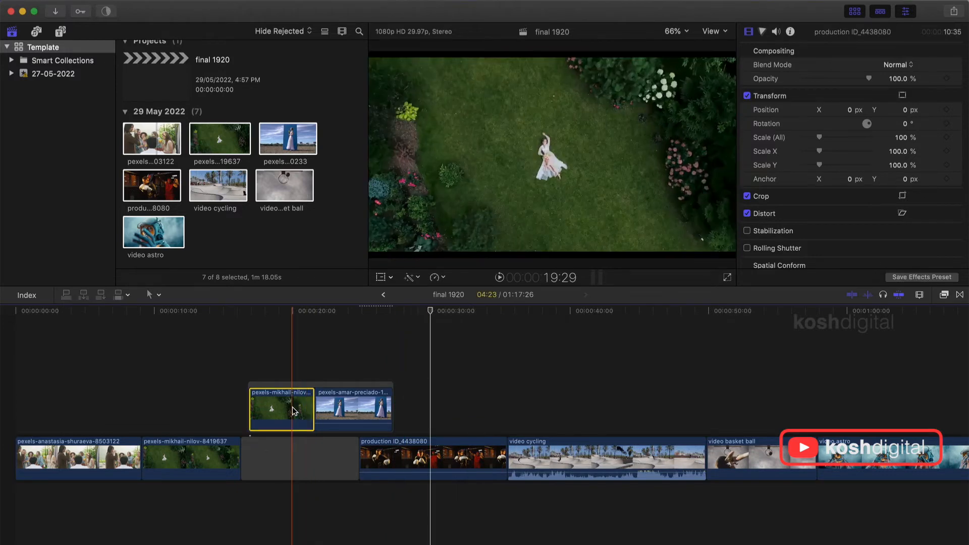
pyautogui.click(295, 399)
# Break the connected storyline apart into its individual clips
pyautogui.click(336, 385)
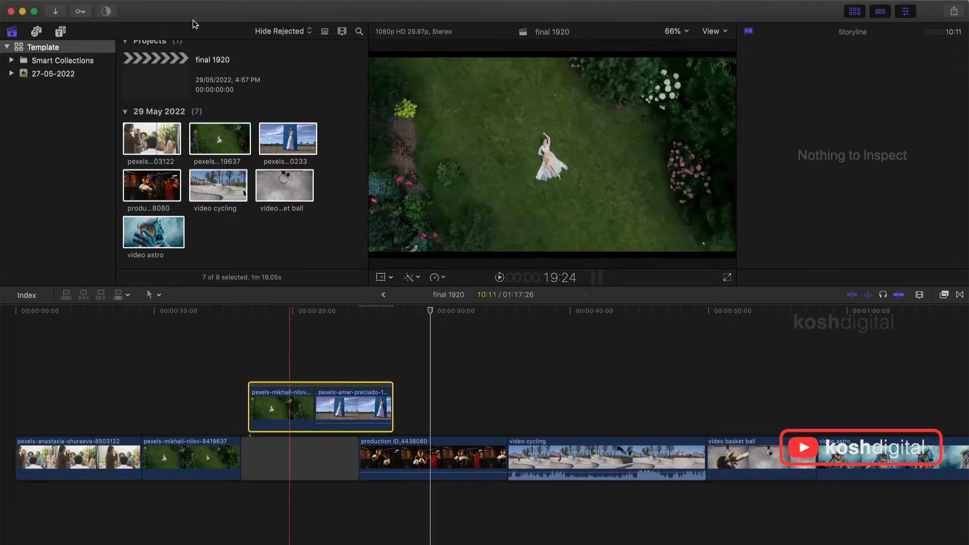
pyautogui.click(201, 0)
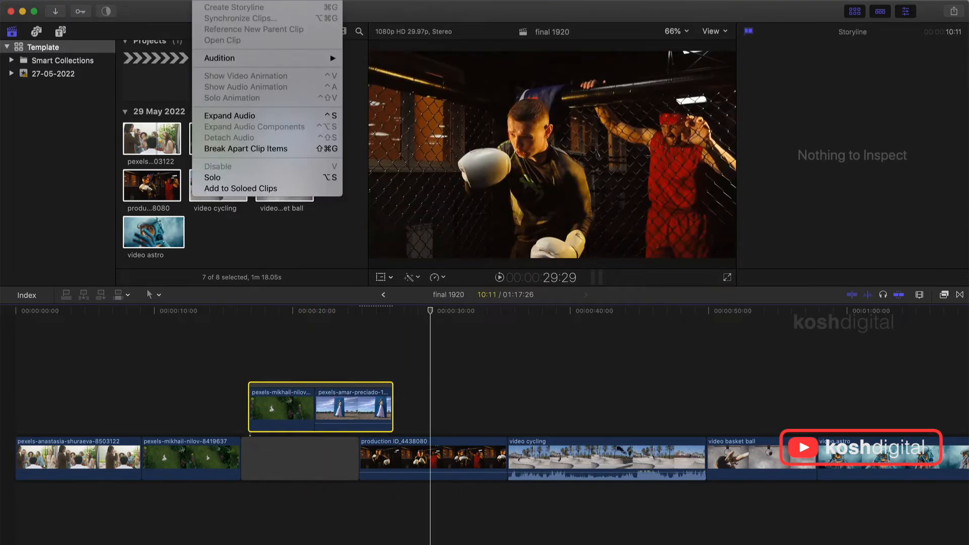
pyautogui.click(255, 148)
pyautogui.click(346, 365)
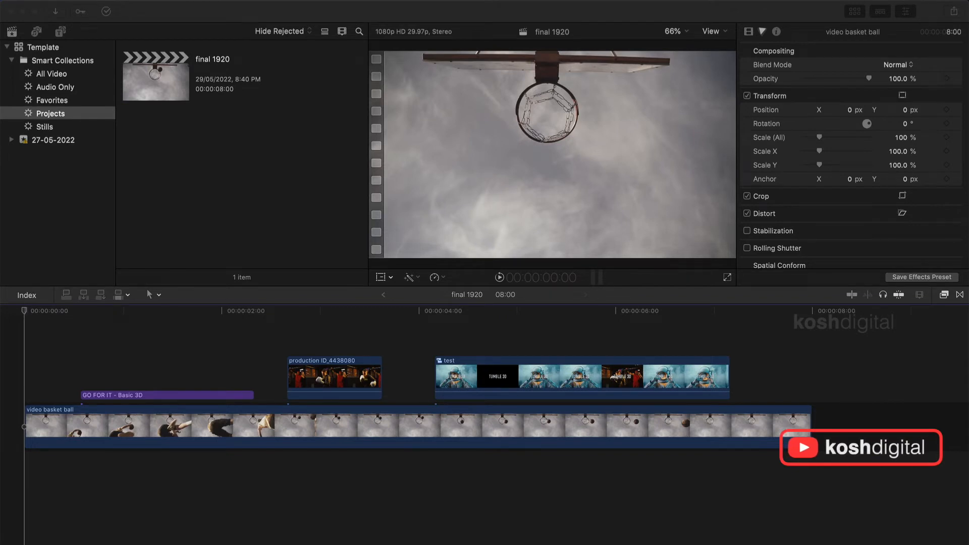
# Play the final 1920 basketball project from its start up to the GO FOR IT title
pyautogui.click(26, 313)
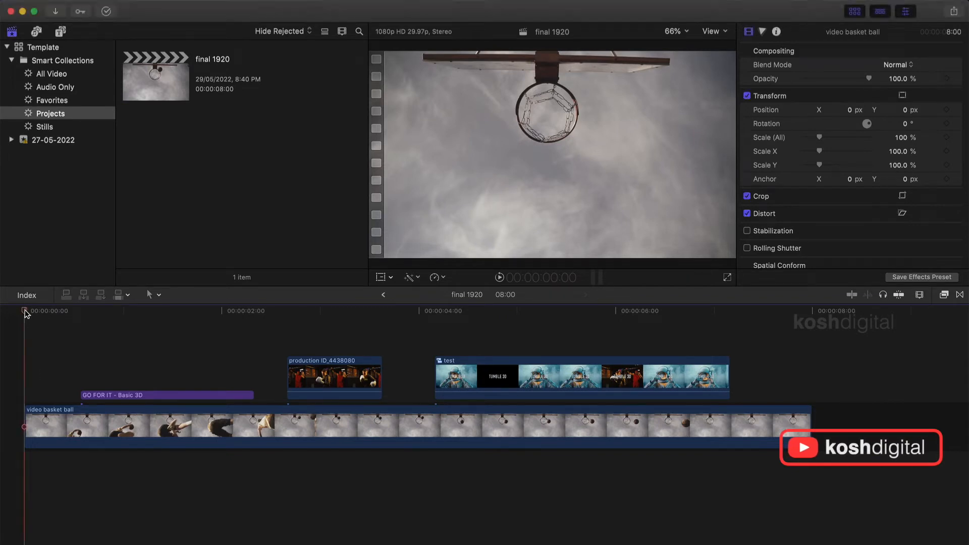
pyautogui.press('space')
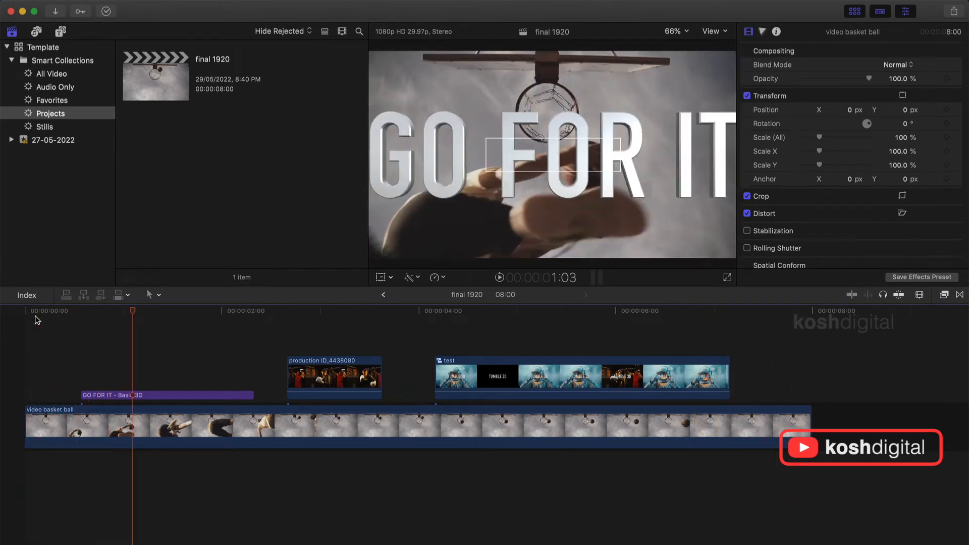
# Duplicate the final 1920 project and rename the copy DUPLICATE
pyautogui.click(164, 61)
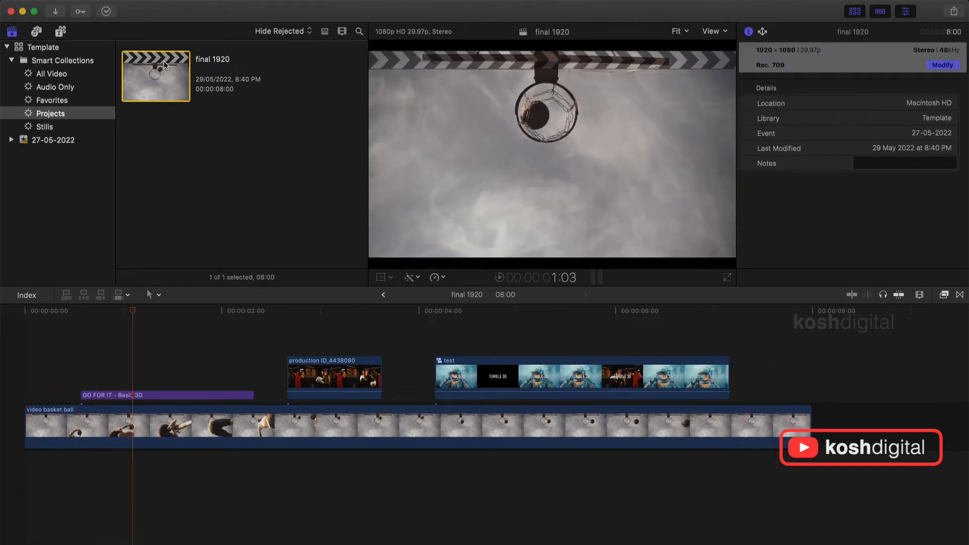
pyautogui.rightClick(163, 60)
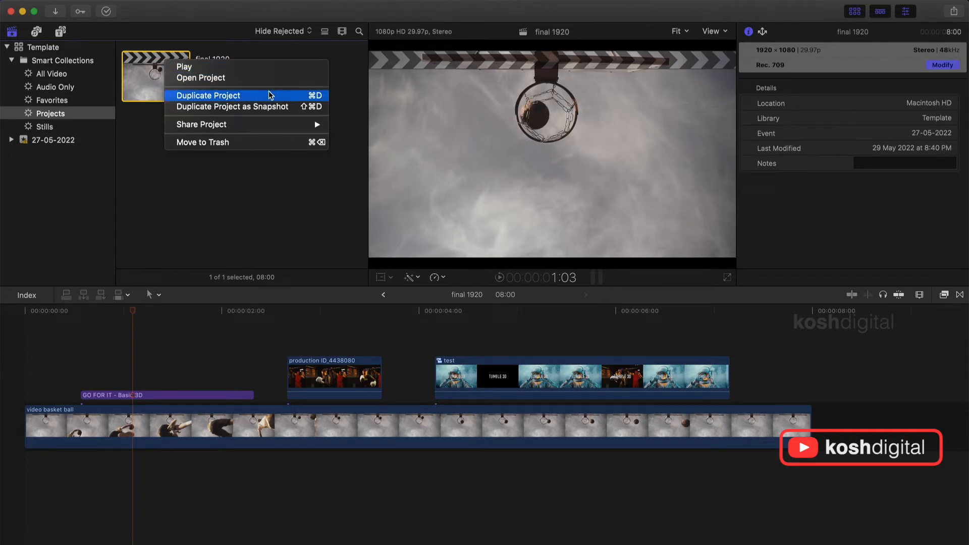
pyautogui.click(292, 94)
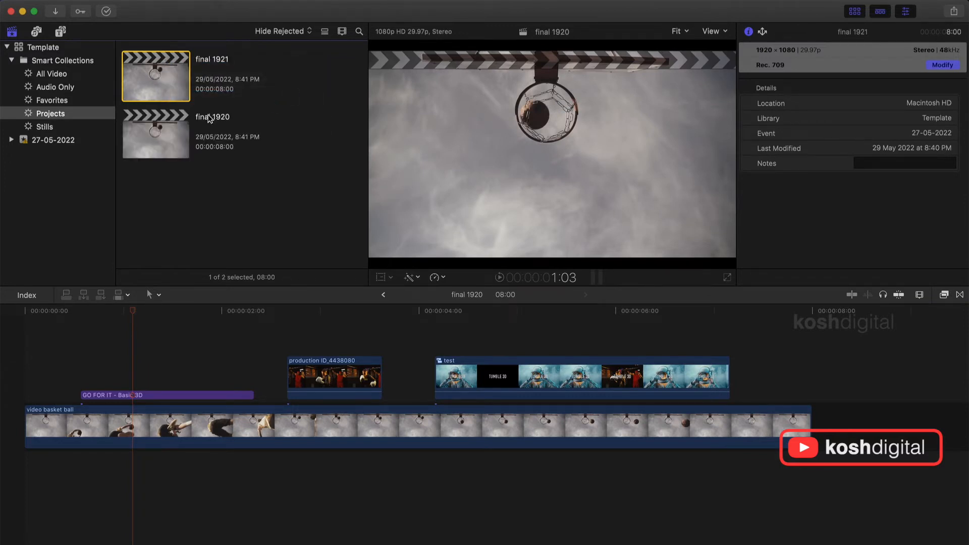
pyautogui.click(205, 65)
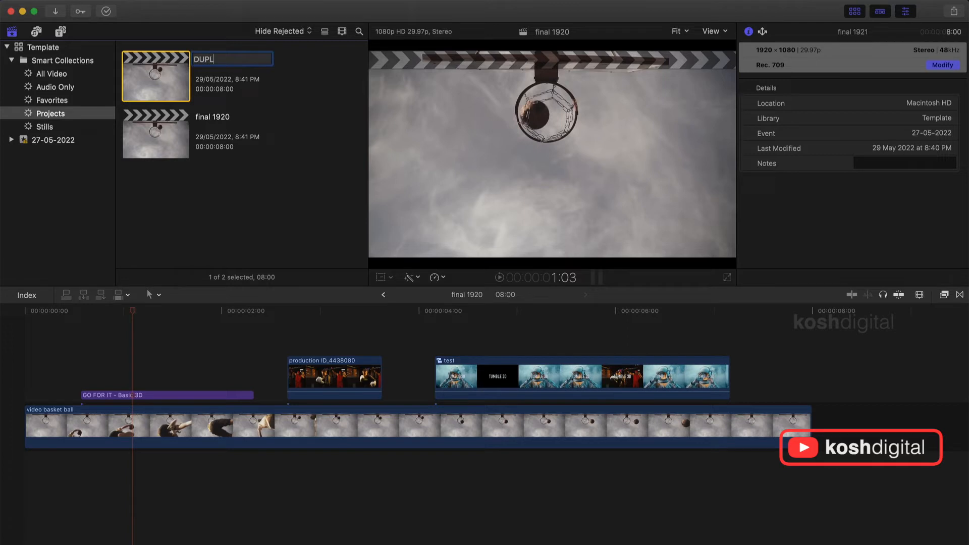
pyautogui.write('DUPLICATE')
pyautogui.press('Return')
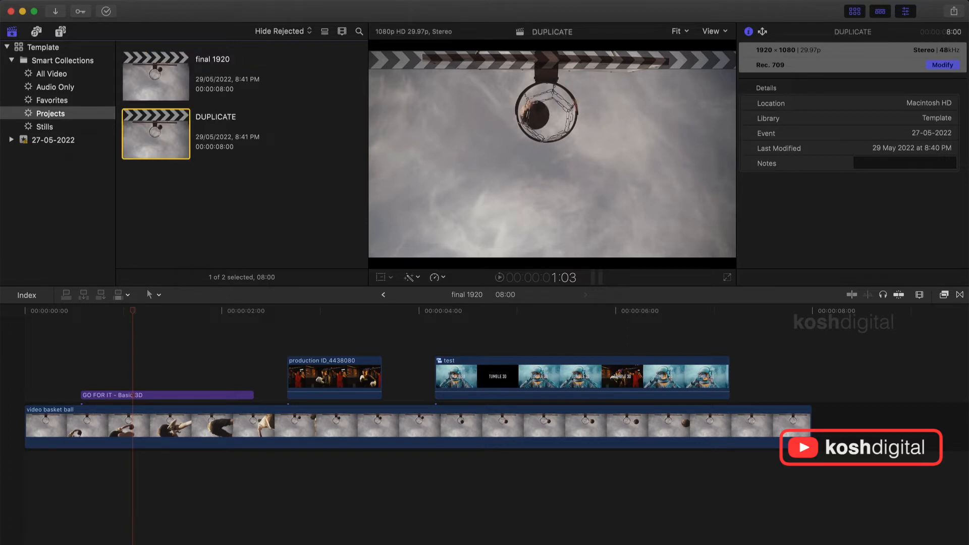
# Duplicate the final 1920 project as a snapshot and rename that copy SNAPSHOT
pyautogui.click(177, 58)
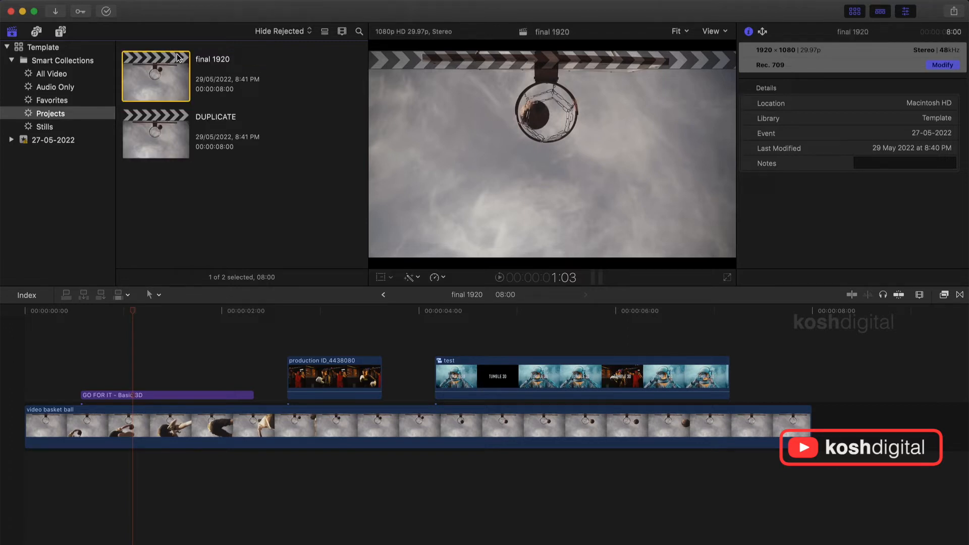
pyautogui.rightClick(177, 57)
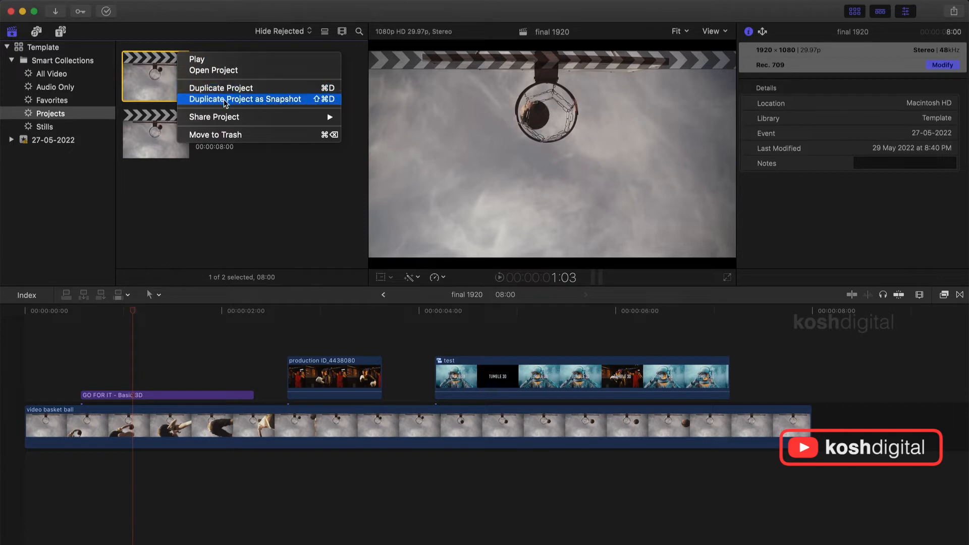
pyautogui.click(314, 99)
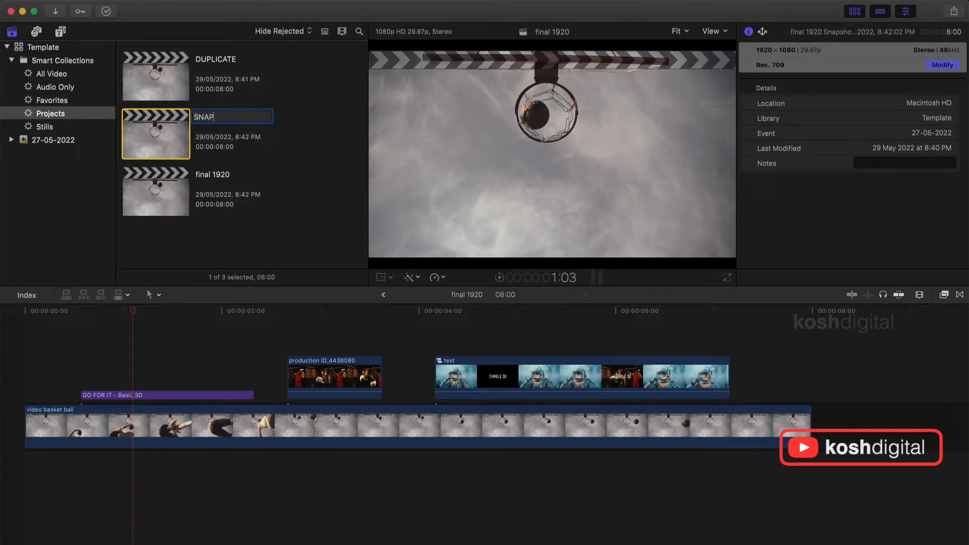
pyautogui.press('Return')
# Open the final 1920, DUPLICATE and SNAPSHOT projects in turn to compare their timelines, and return to final 1920
pyautogui.doubleClick(160, 111)
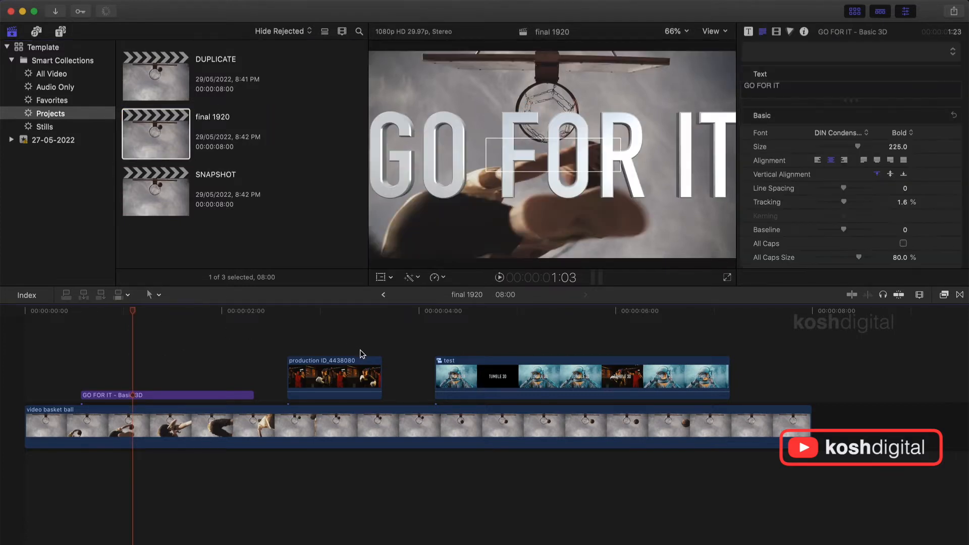
pyautogui.doubleClick(173, 59)
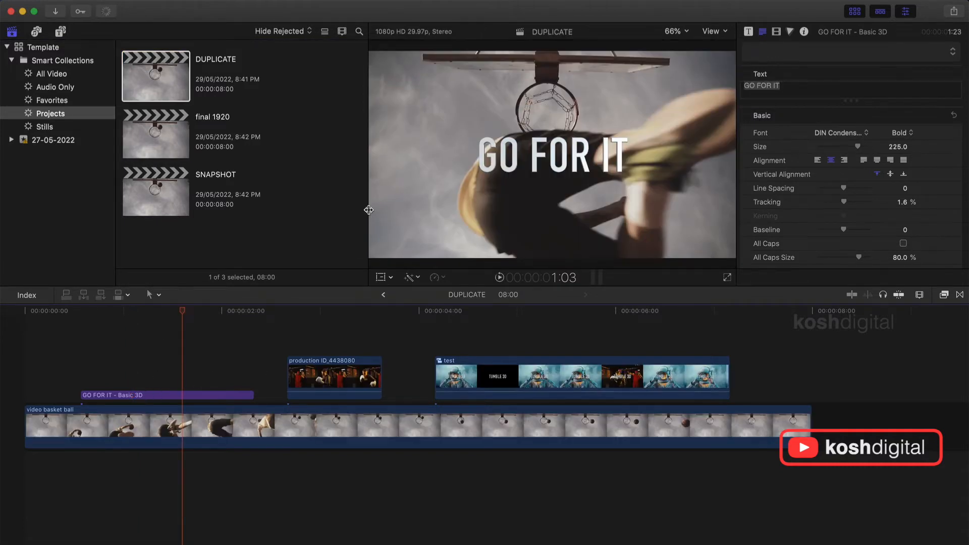
pyautogui.doubleClick(153, 176)
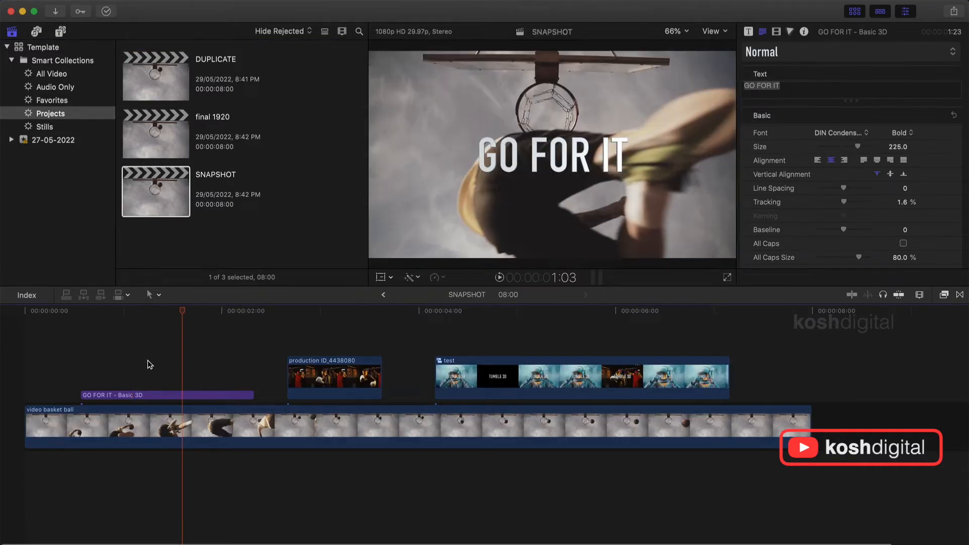
pyautogui.doubleClick(170, 116)
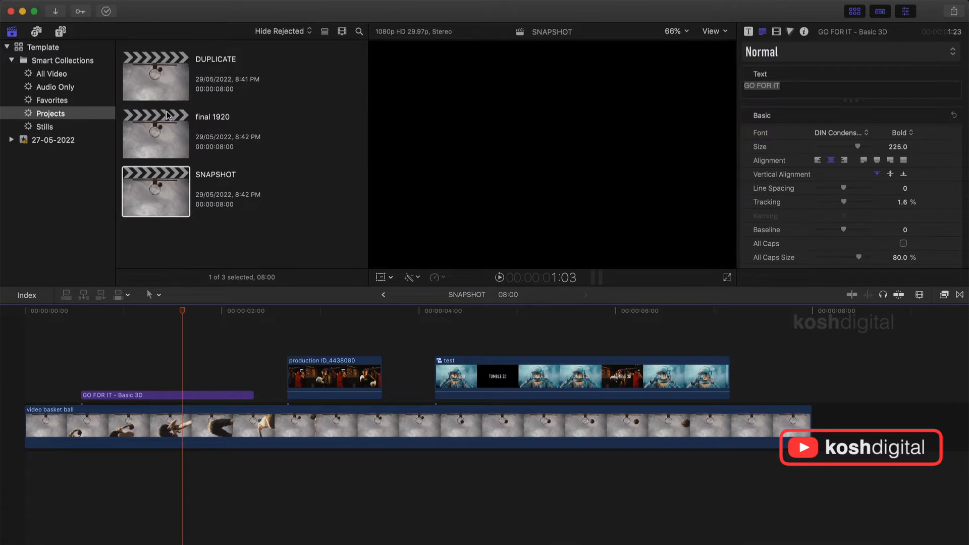
# Change the GO FOR IT title's text to BINGO in the final 1920 project and play it back
pyautogui.click(181, 396)
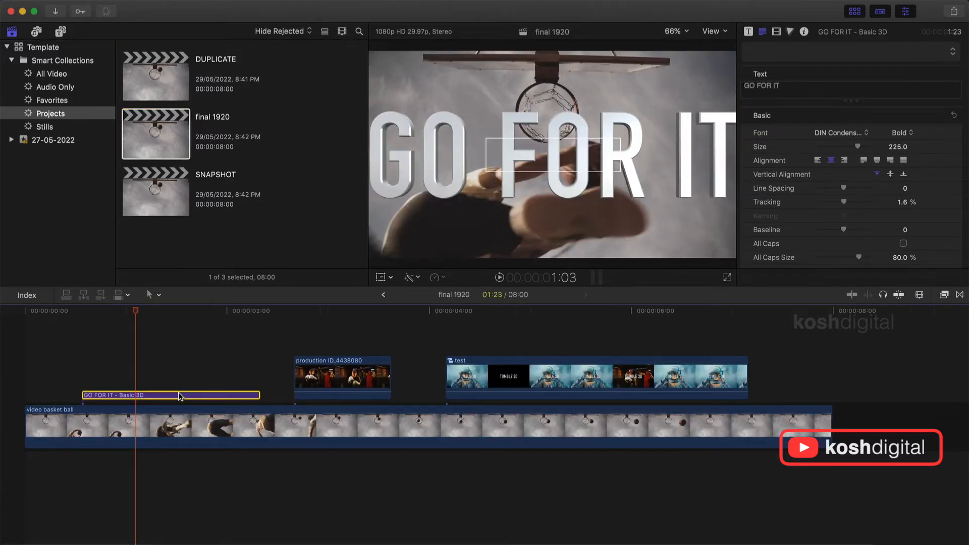
pyautogui.click(796, 84)
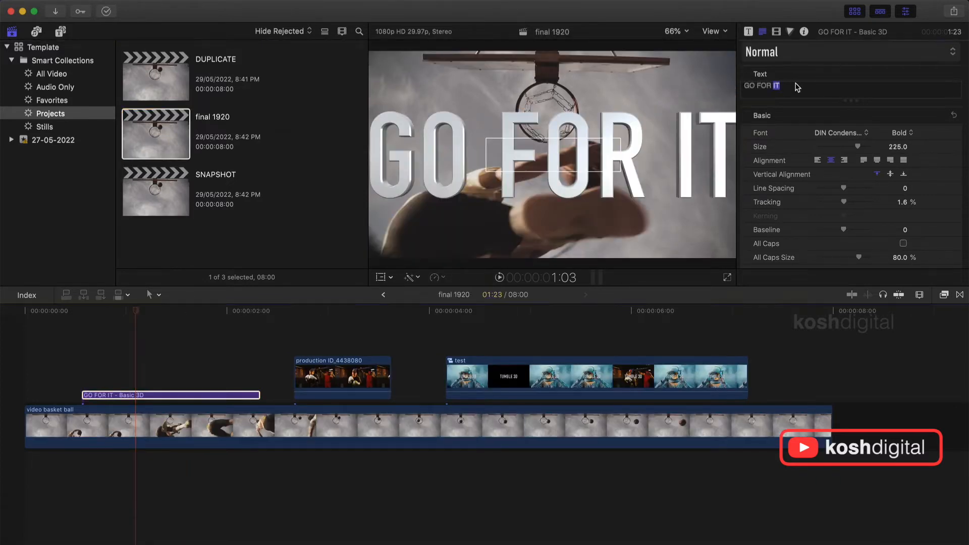
pyautogui.write('BINGO')
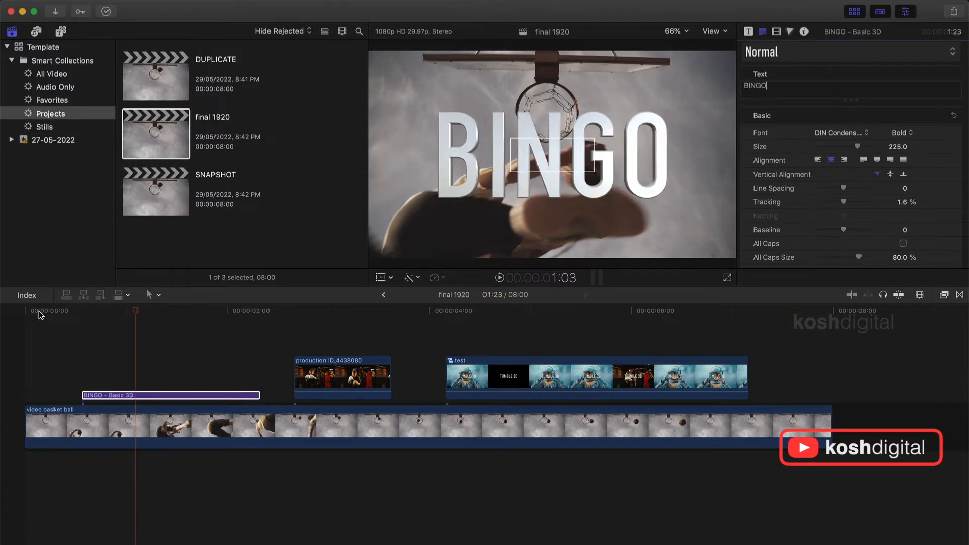
pyautogui.click(72, 312)
pyautogui.press('space')
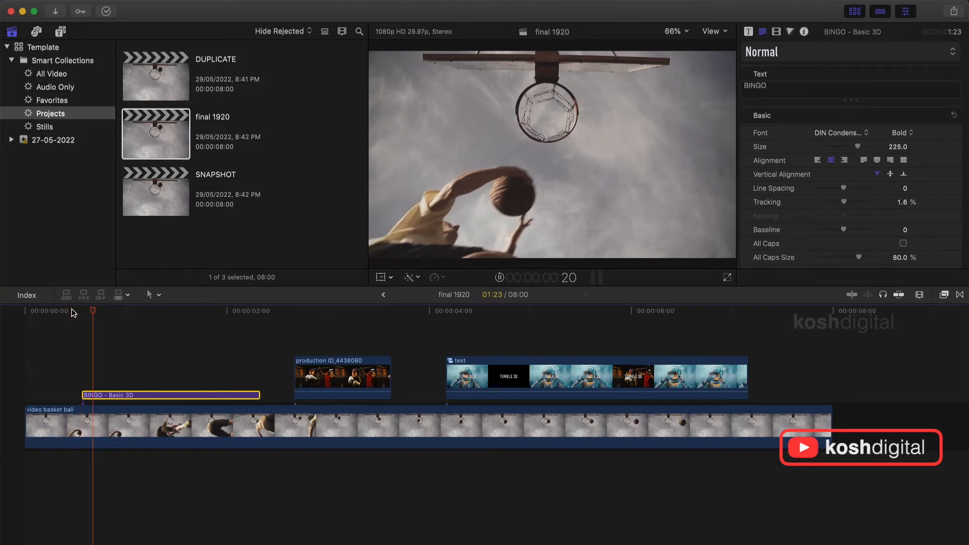
# Open the DUPLICATE and SNAPSHOT projects to check their title text, and return to final 1920
pyautogui.doubleClick(168, 62)
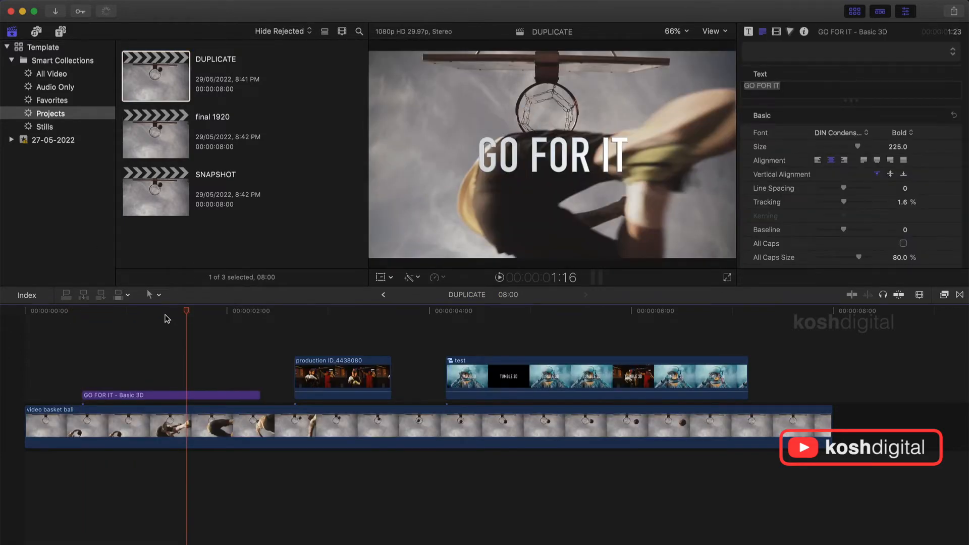
pyautogui.doubleClick(171, 173)
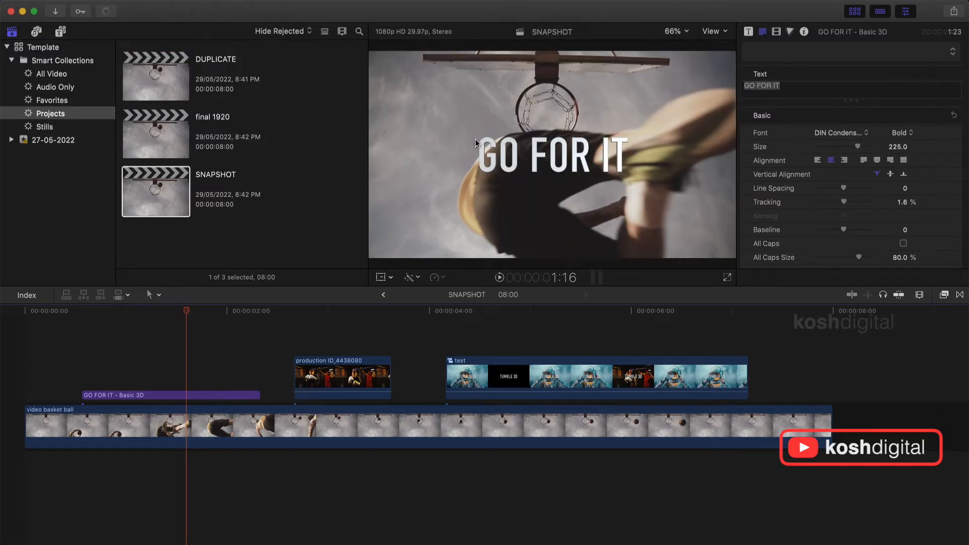
pyautogui.doubleClick(159, 116)
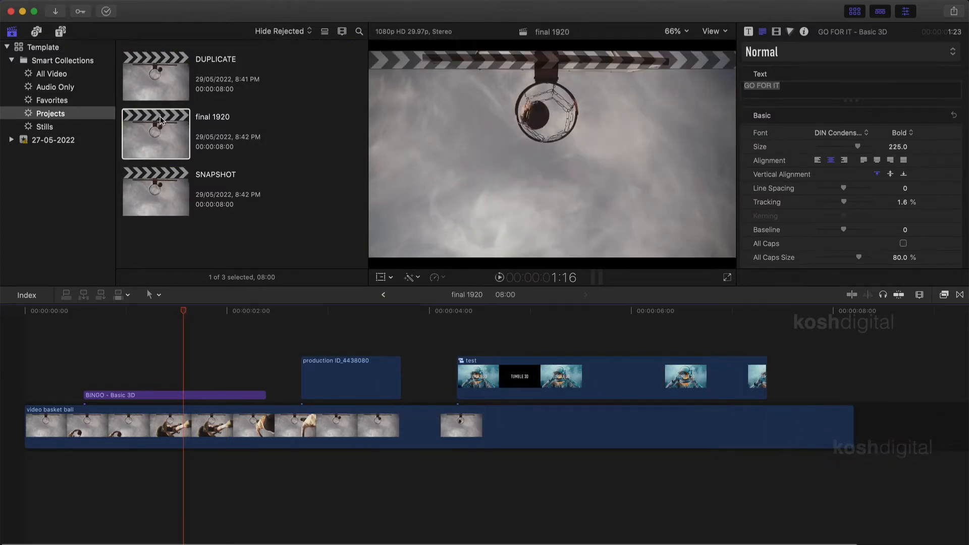
# Delete the connected production ID_4438080 boxing clip from the final 1920 project
pyautogui.click(349, 313)
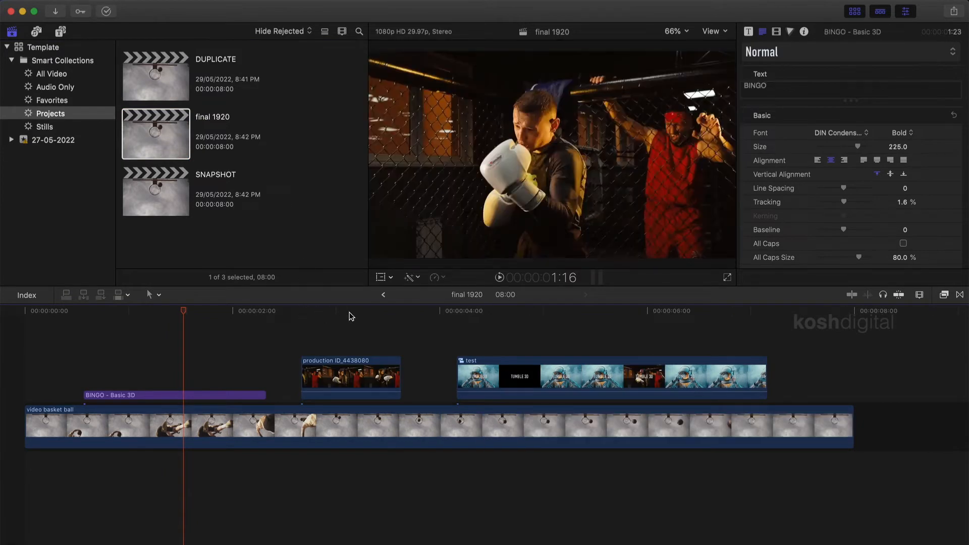
pyautogui.click(370, 374)
pyautogui.press('Delete')
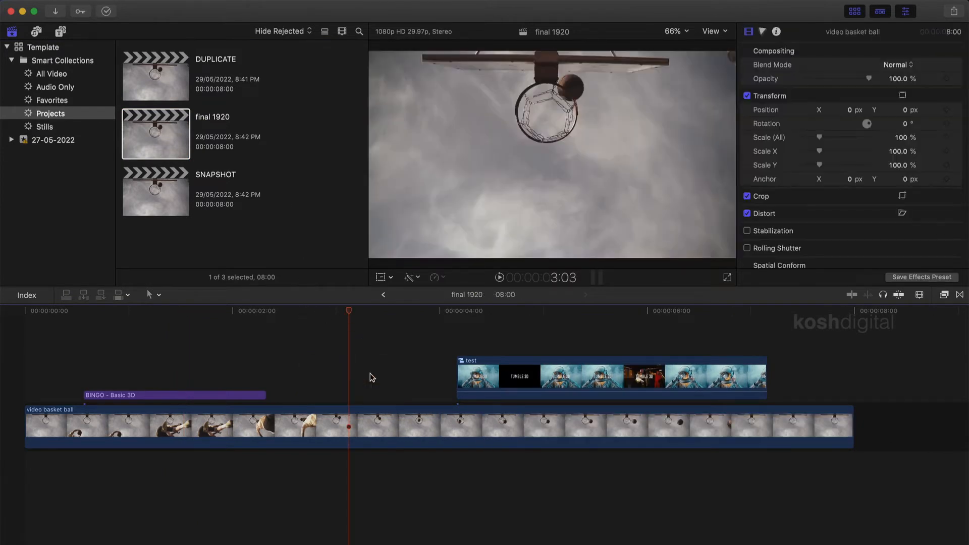
# Check the DUPLICATE and SNAPSHOT timelines for the production clip, and view the test compound clip at 5:04 in final 1920
pyautogui.doubleClick(172, 60)
pyautogui.doubleClick(172, 176)
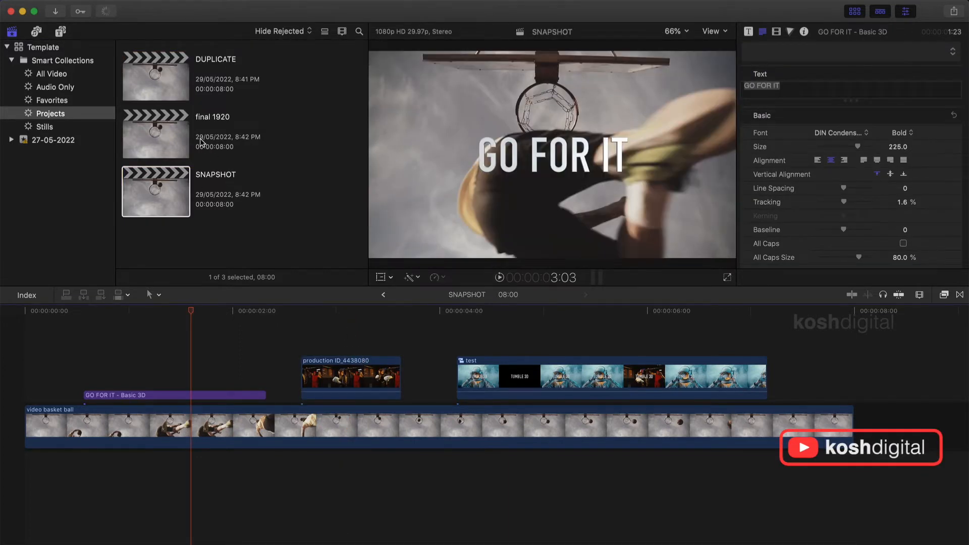
pyautogui.doubleClick(181, 119)
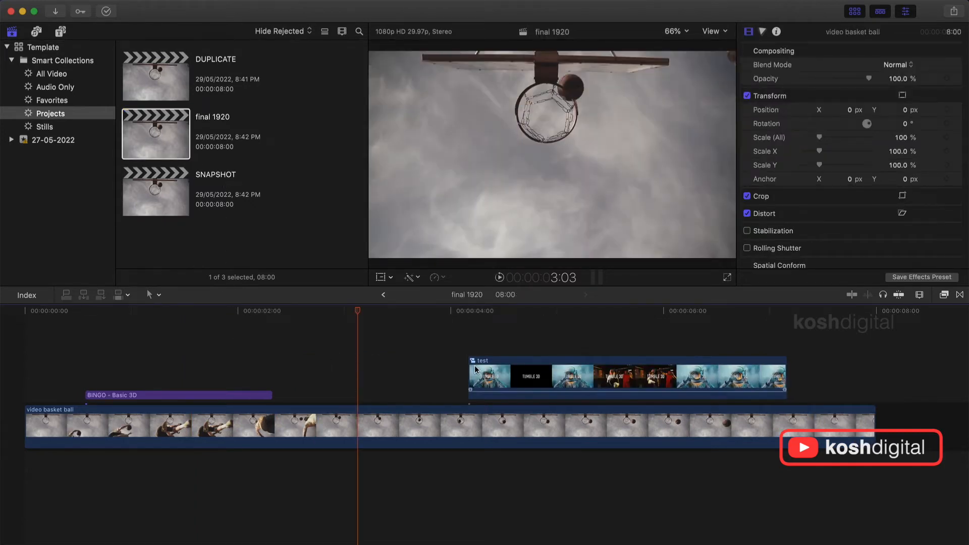
pyautogui.click(571, 311)
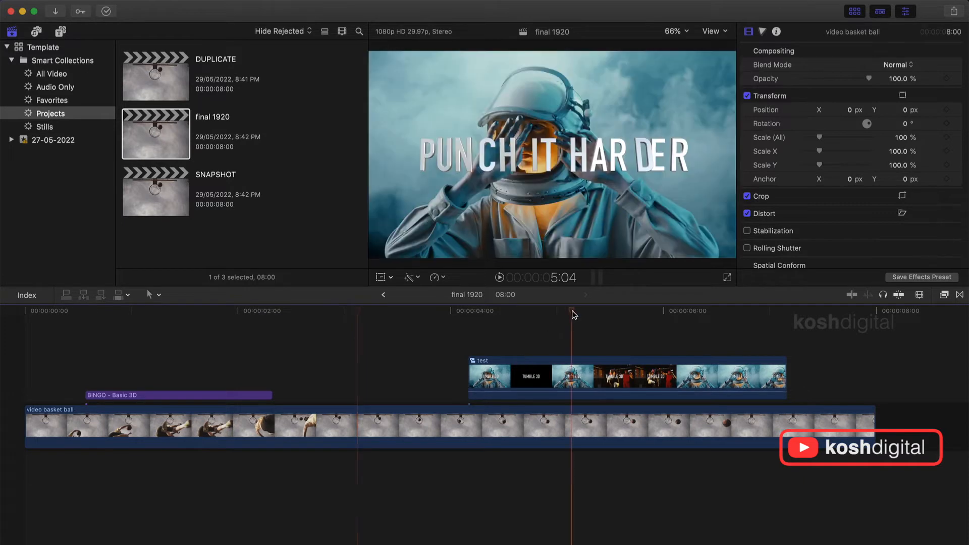
# Open the test compound clip from final 1920 and delete its PUNCH IT HARDER title and both connected production clips
pyautogui.doubleClick(553, 361)
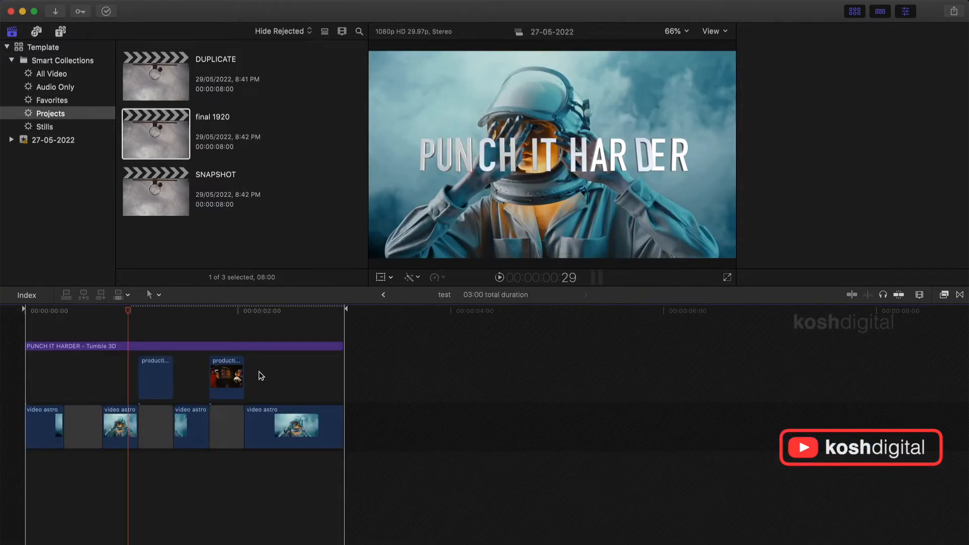
pyautogui.click(198, 346)
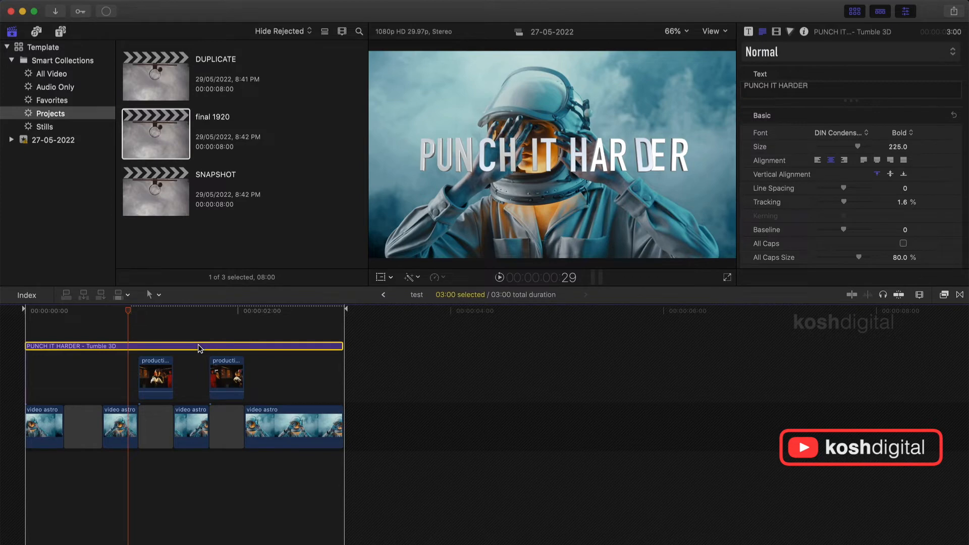
pyautogui.press('Delete')
pyautogui.click(156, 376)
pyautogui.click(227, 377)
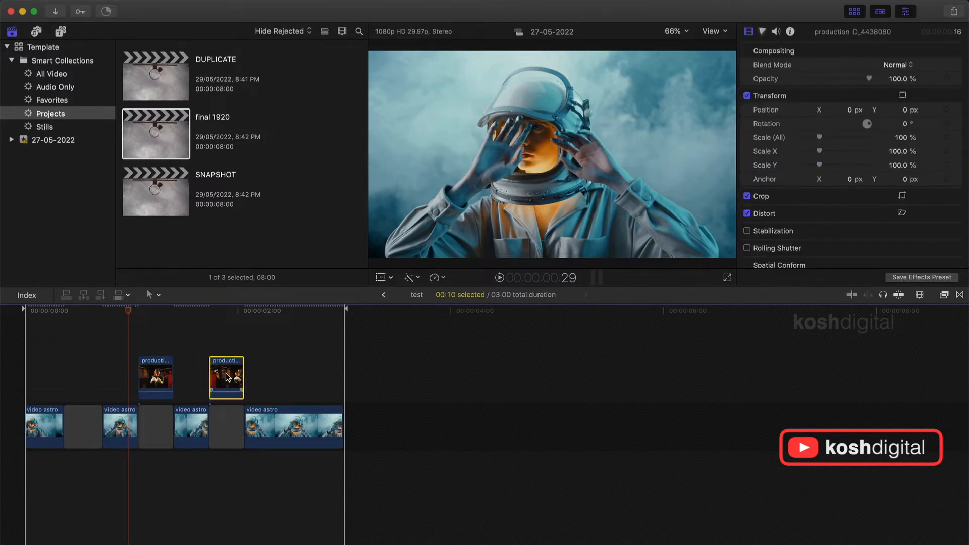
pyautogui.keyDown('super'); pyautogui.click(149, 377); pyautogui.keyUp('super')
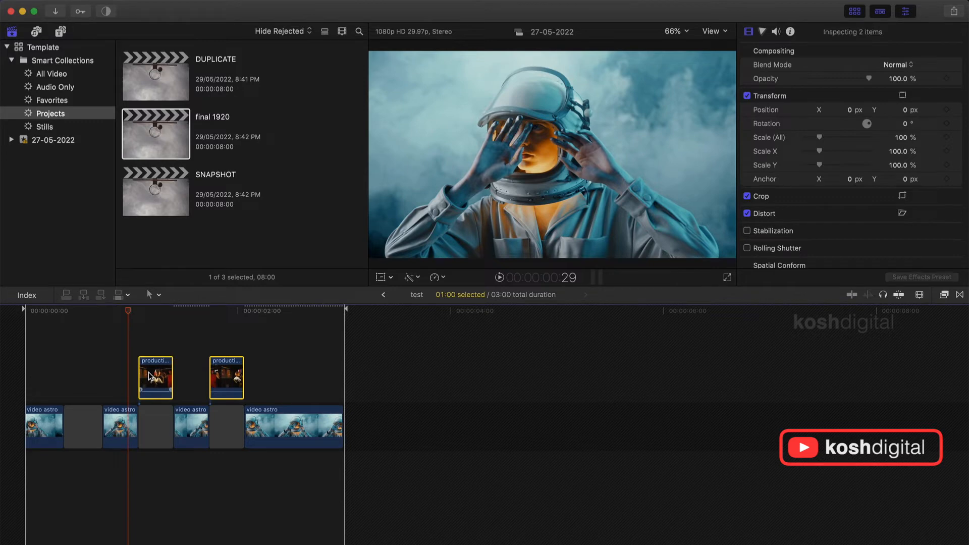
pyautogui.press('Delete')
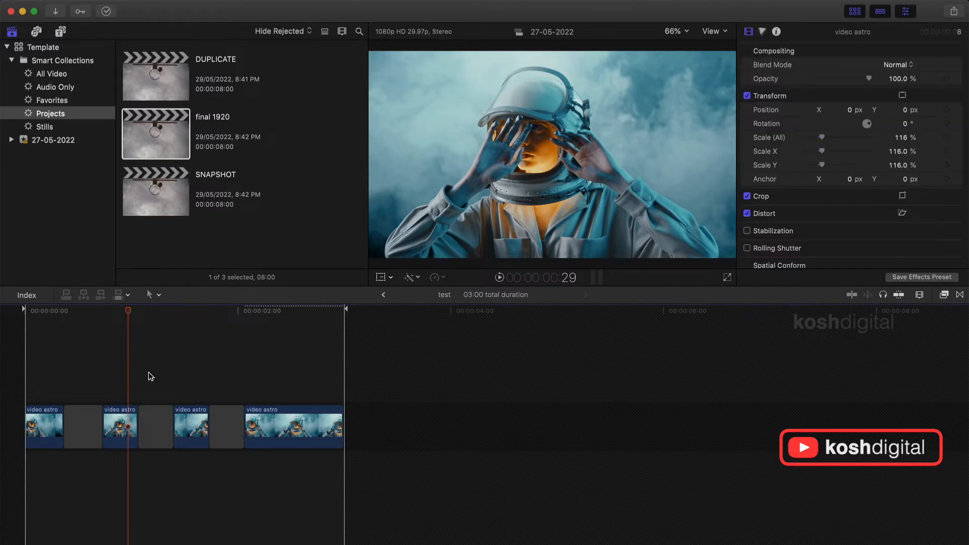
# Return to the final 1920 project, play through the test compound clip, and view it at 4:27 and 4:22
pyautogui.doubleClick(171, 116)
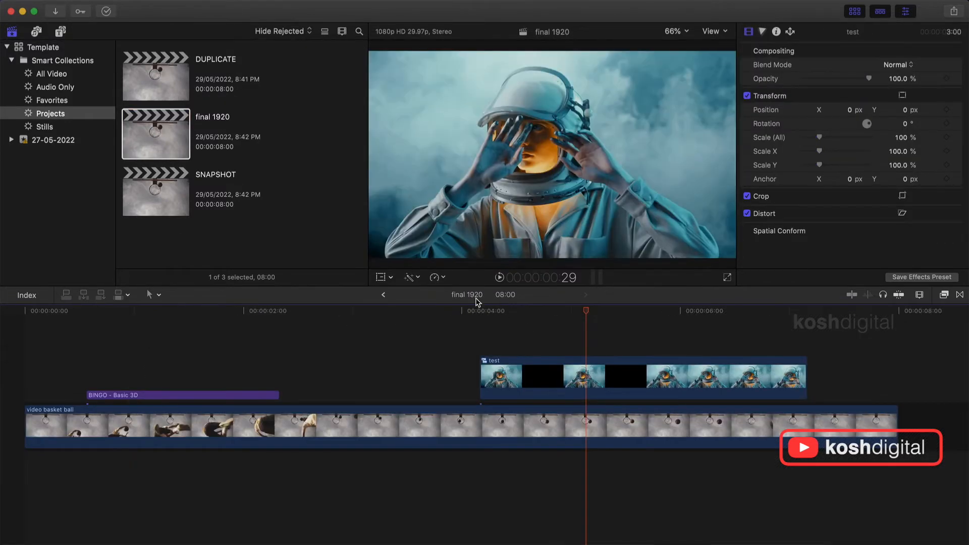
pyautogui.press('space')
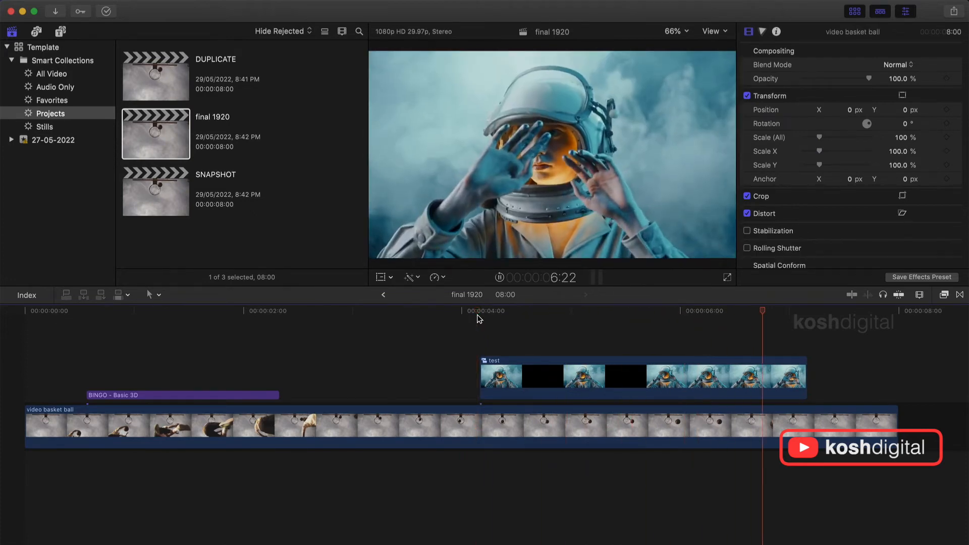
pyautogui.press('space')
pyautogui.click(560, 310)
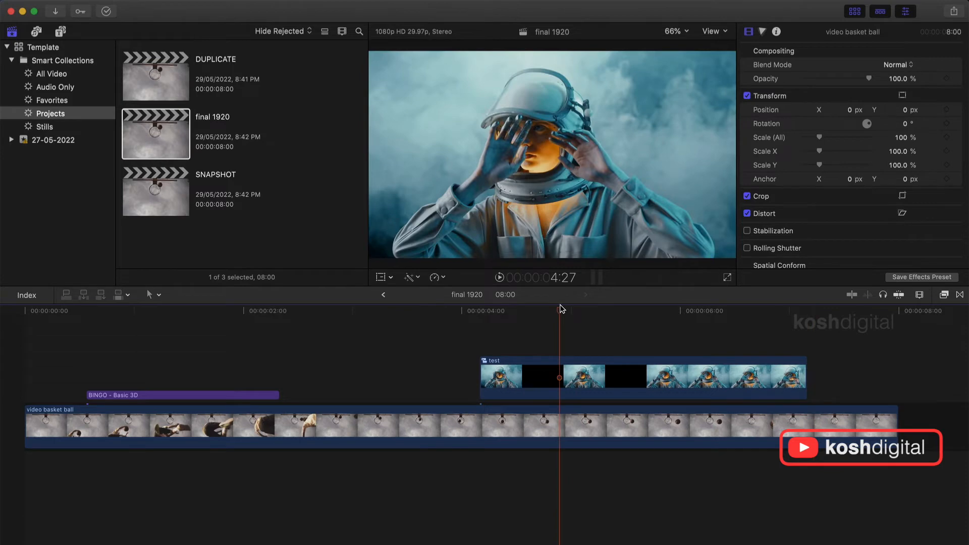
pyautogui.moveTo(564, 309); pyautogui.dragTo(545, 314)
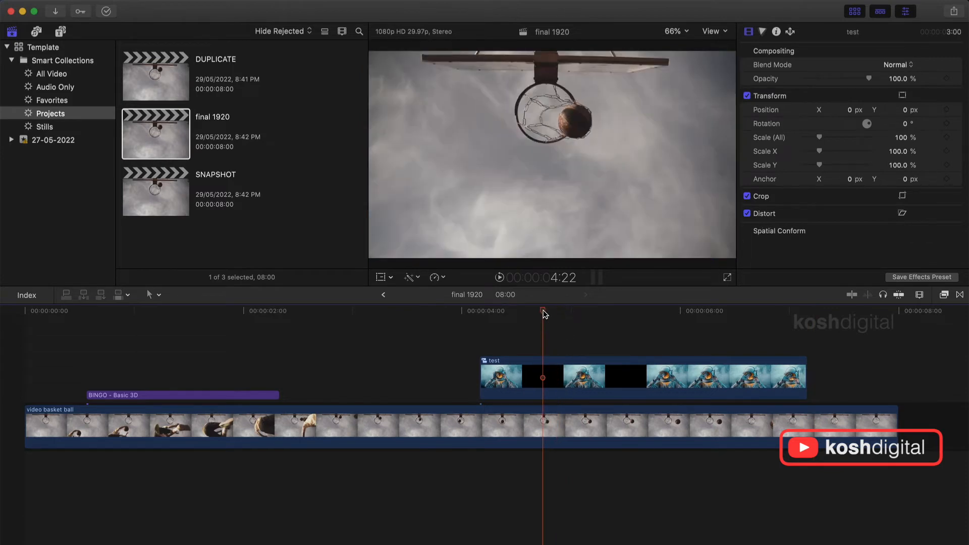
# Open the DUPLICATE and SNAPSHOT projects and review the test compound clip's content in each timeline
pyautogui.doubleClick(168, 60)
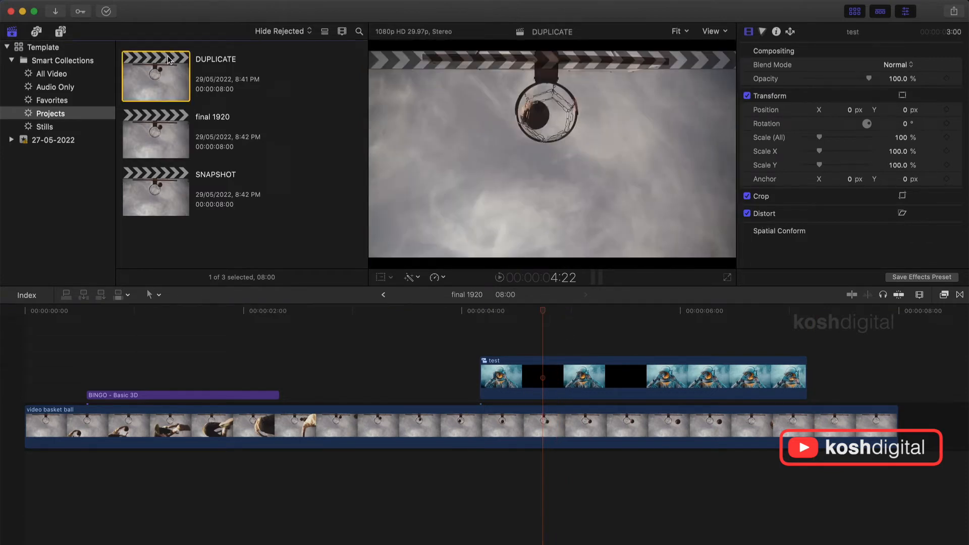
pyautogui.moveTo(484, 314); pyautogui.dragTo(728, 340)
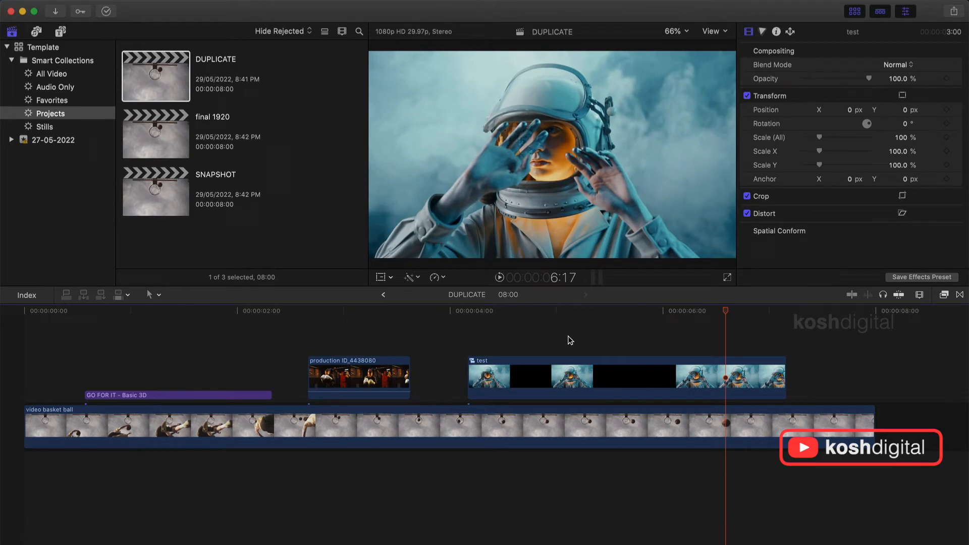
pyautogui.doubleClick(165, 171)
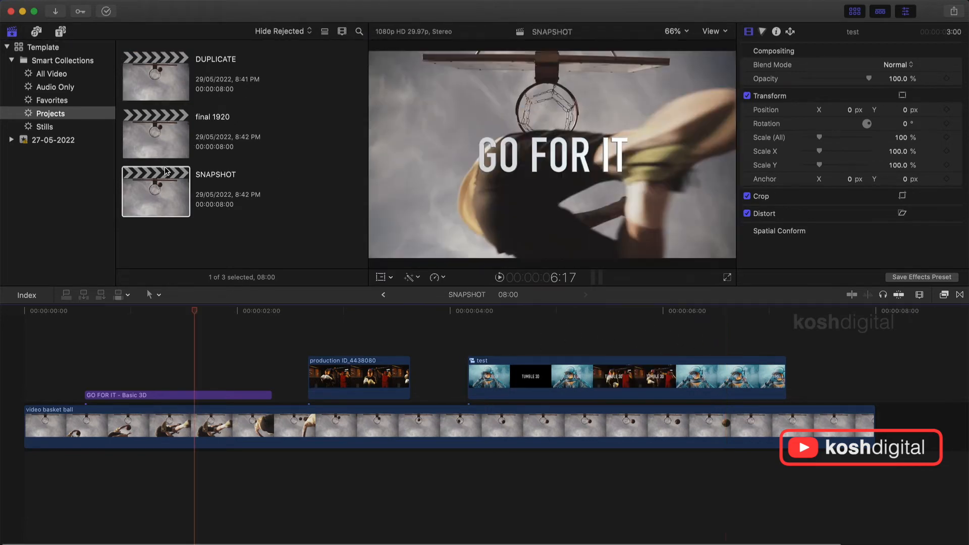
pyautogui.click(470, 312)
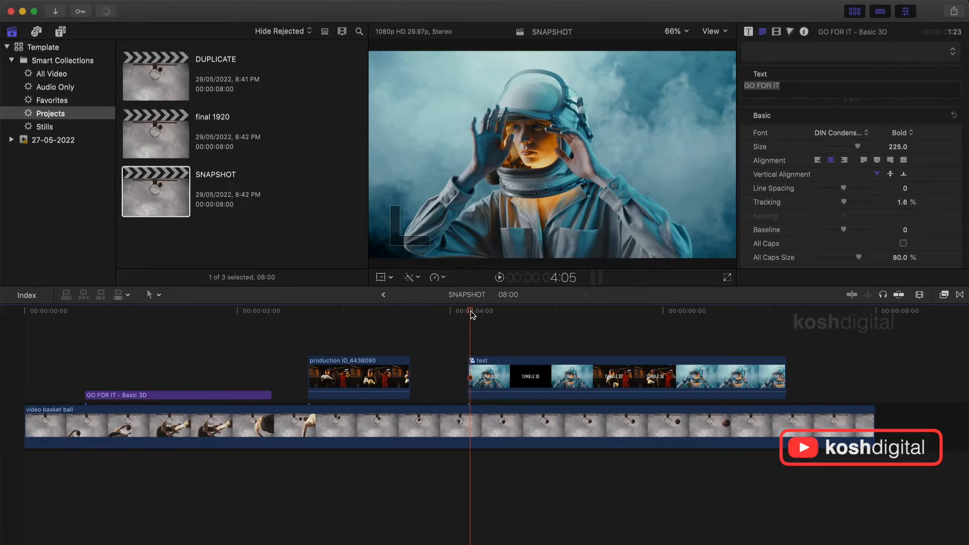
pyautogui.press('space')
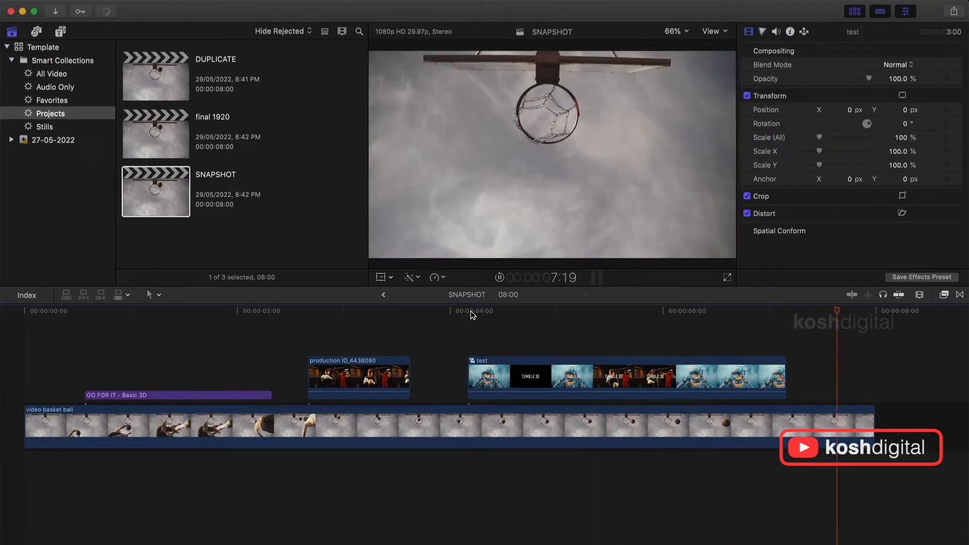
pyautogui.click(478, 312)
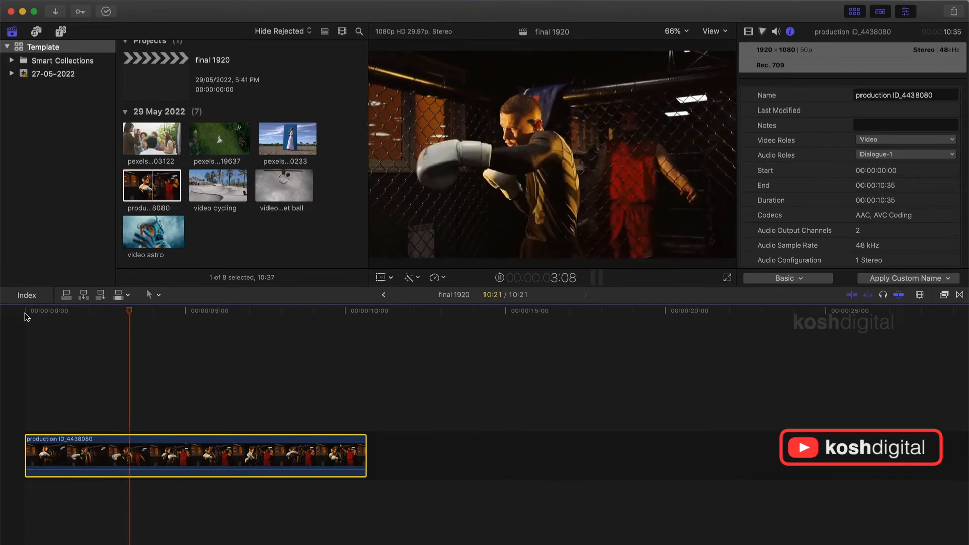
# Stop playback of the boxing clip in final 1920 and step forward frame by frame to 3:21
pyautogui.press('space')
pyautogui.press('Right')
pyautogui.press('Right')
pyautogui.press('Right')
pyautogui.press('Right')
pyautogui.press('Right')
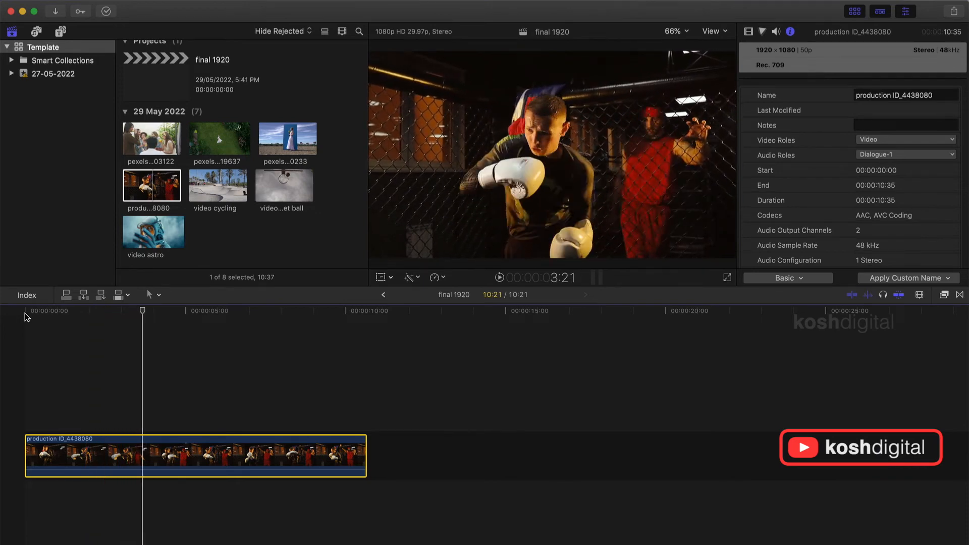
# Step backward frame by frame through the boxing clip to 3:15
pyautogui.press('Left')
pyautogui.press('Left')
pyautogui.press('Left')
pyautogui.press('Left')
pyautogui.press('Left')
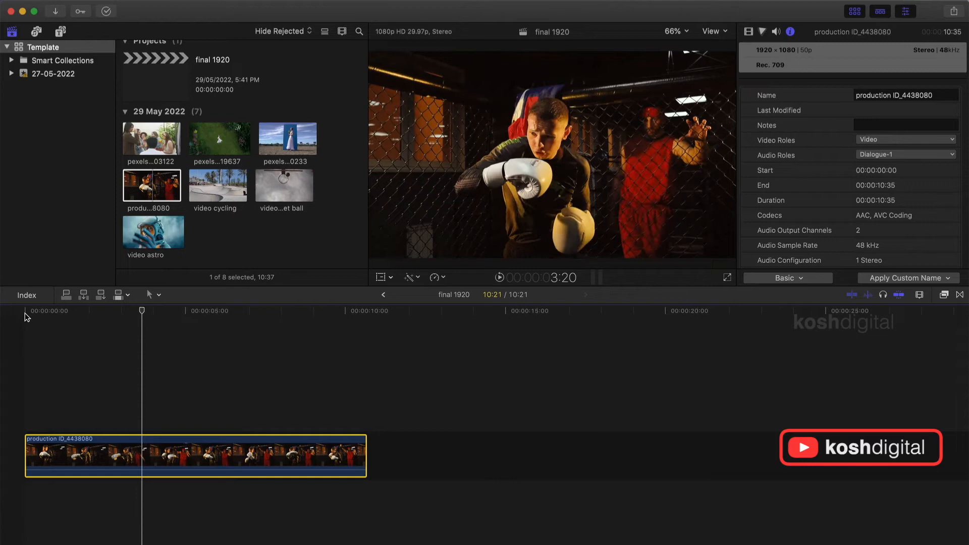
pyautogui.press('Left')
pyautogui.press('Left')
pyautogui.press('Left')
pyautogui.press('Left')
pyautogui.press('Left')
pyautogui.press('Left')
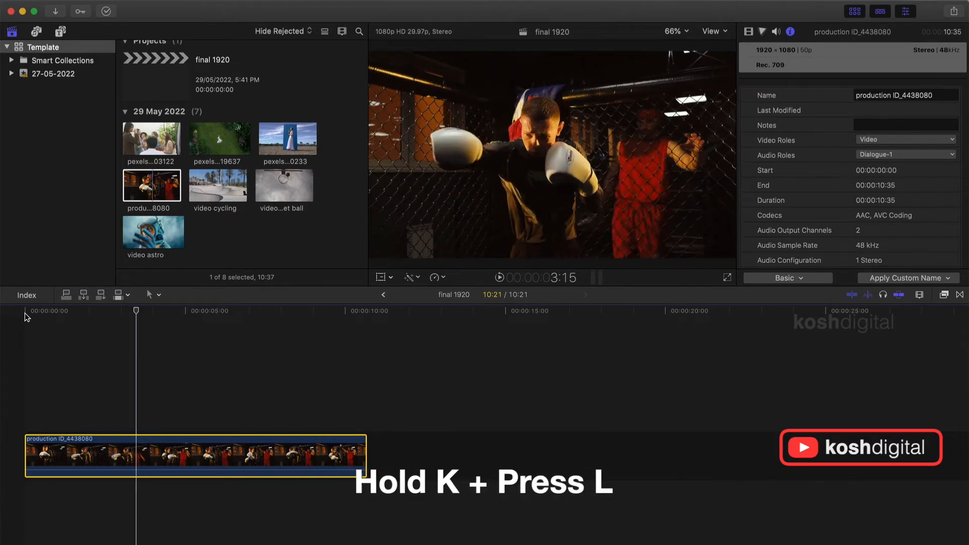
# Jog the boxing clip slowly forward to 3:20, jog it in reverse, and resume normal forward playback
pyautogui.hotkey('k', 'l')
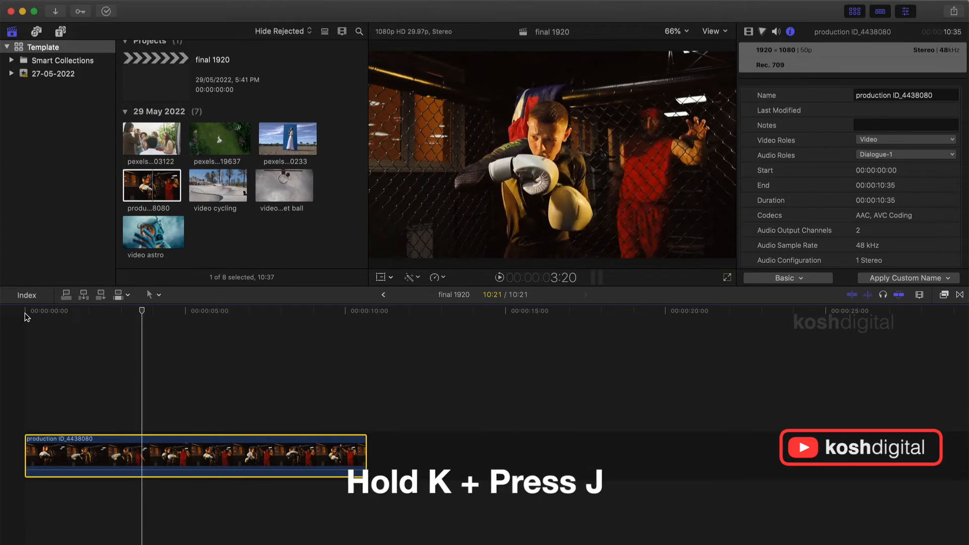
pyautogui.hotkey('k', 'j')
pyautogui.press('l')
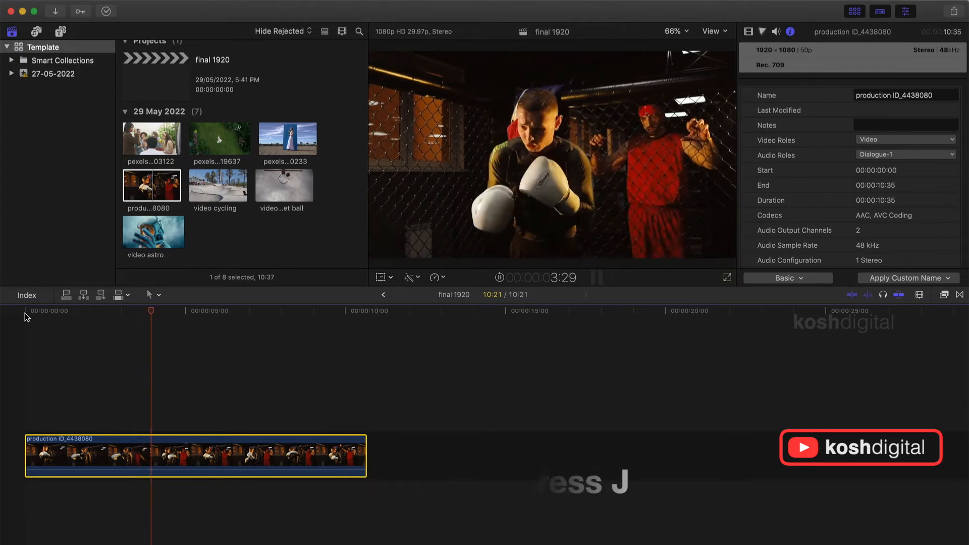
# Move the playhead to 7:10 in the boxing clip and step backward one frame at a time from there
pyautogui.moveTo(260, 317)
pyautogui.mouseDown()
pyautogui.moveTo(282, 317)
pyautogui.moveTo(257, 314)
pyautogui.mouseUp()
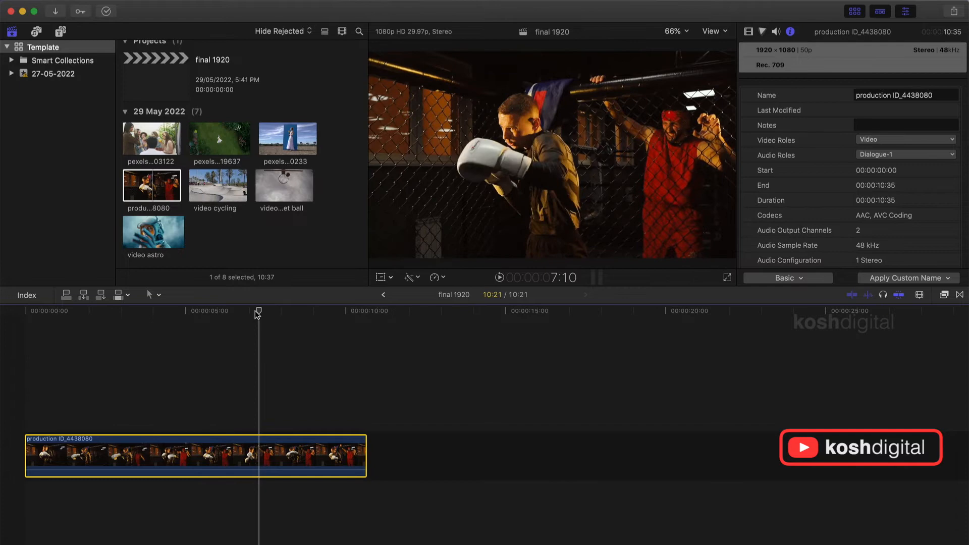
pyautogui.press('Left')
pyautogui.press('Left')
pyautogui.press('Left')
pyautogui.press('Left')
pyautogui.press('Left')
pyautogui.press('Left')
pyautogui.press('Left')
pyautogui.press('Left')
pyautogui.press('Left')
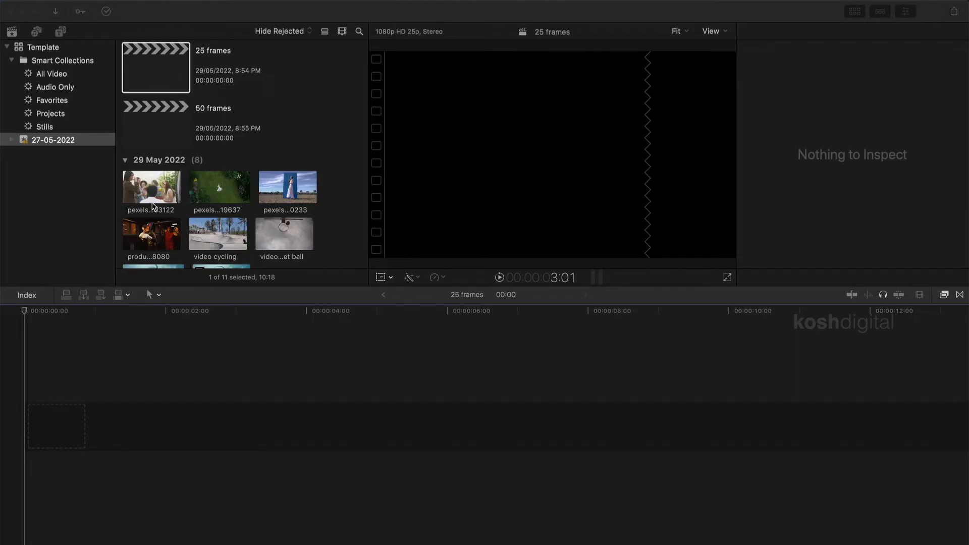
# Check the frame rates of the production ID_4438080 clip and of the 25 frames and 50 frames projects
pyautogui.click(151, 224)
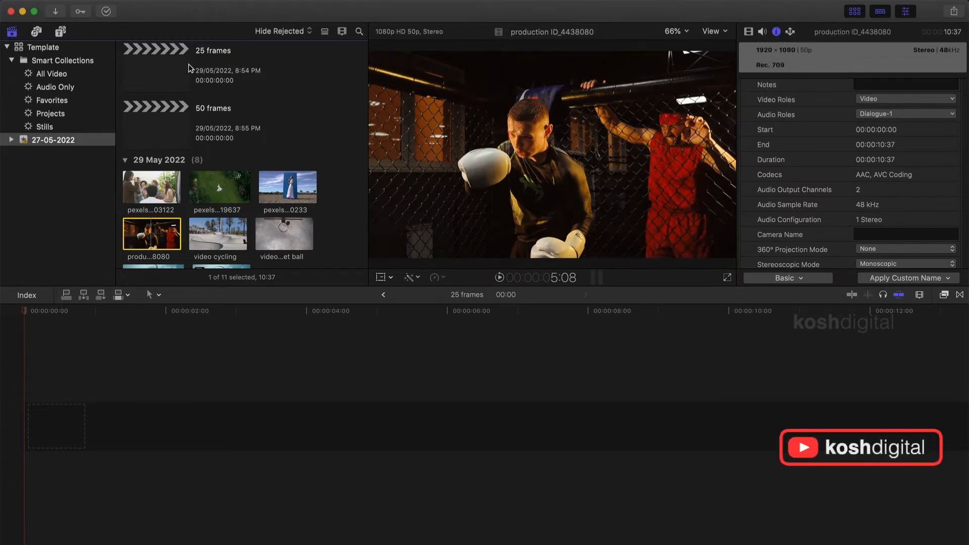
pyautogui.click(174, 49)
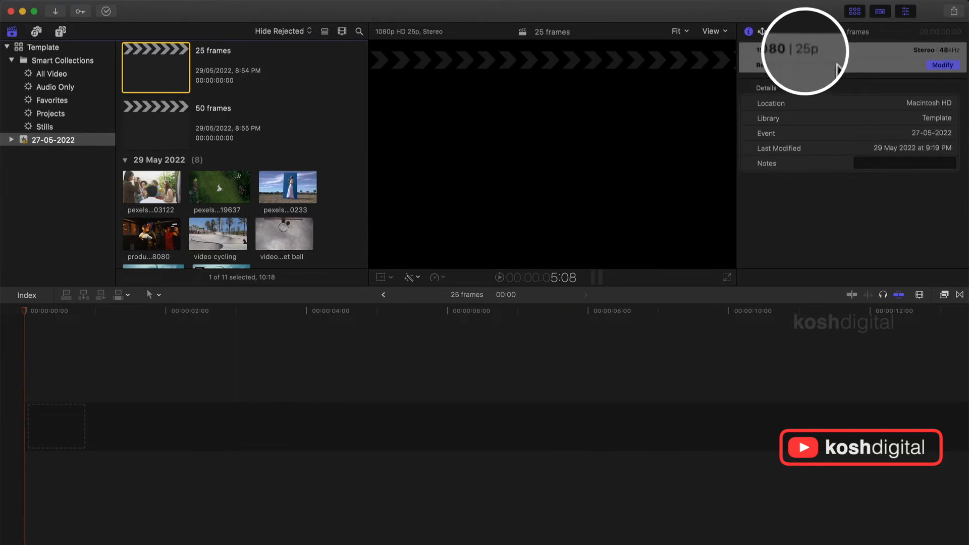
pyautogui.click(174, 108)
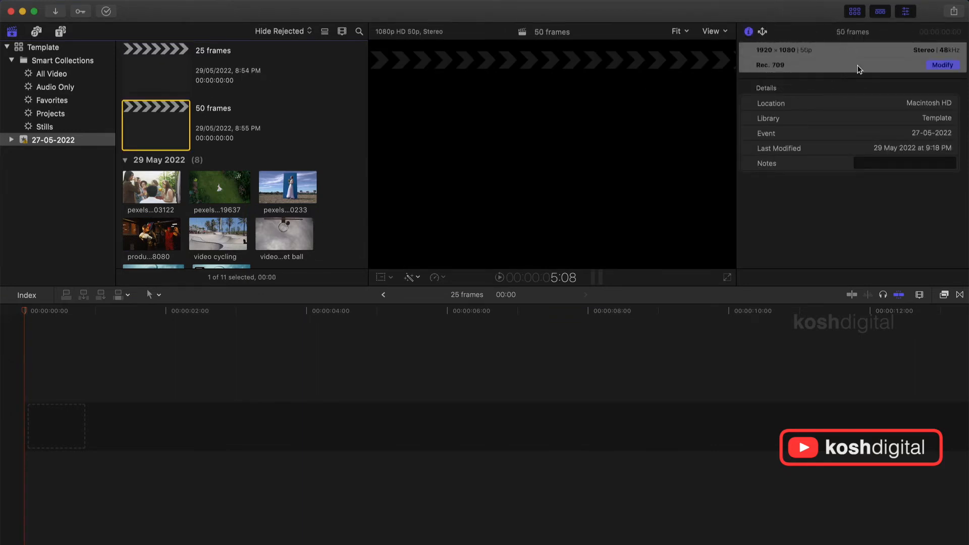
pyautogui.click(180, 51)
# Add the production ID_4438080 clip at the start of both the 25 frames and 50 frames project timelines
pyautogui.click(165, 242)
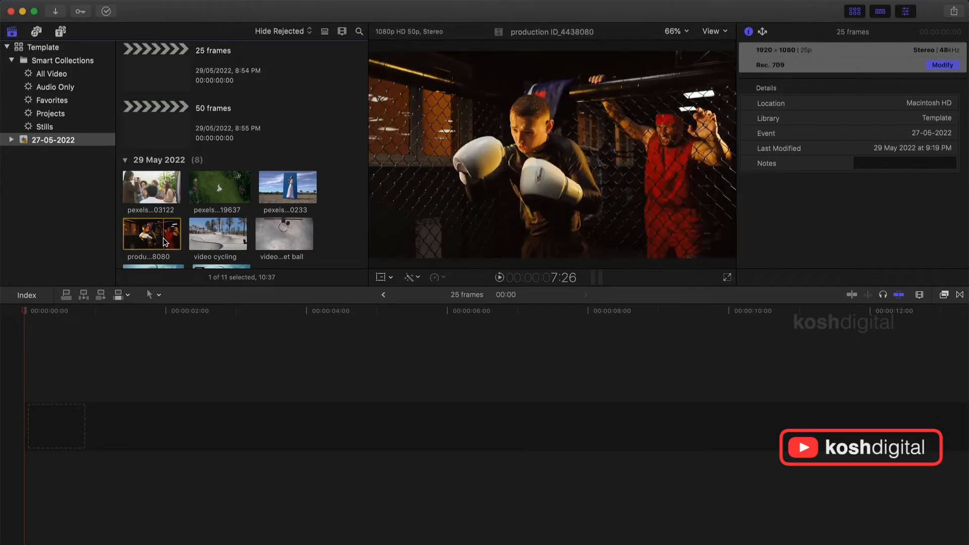
pyautogui.moveTo(164, 241); pyautogui.dragTo(26, 389)
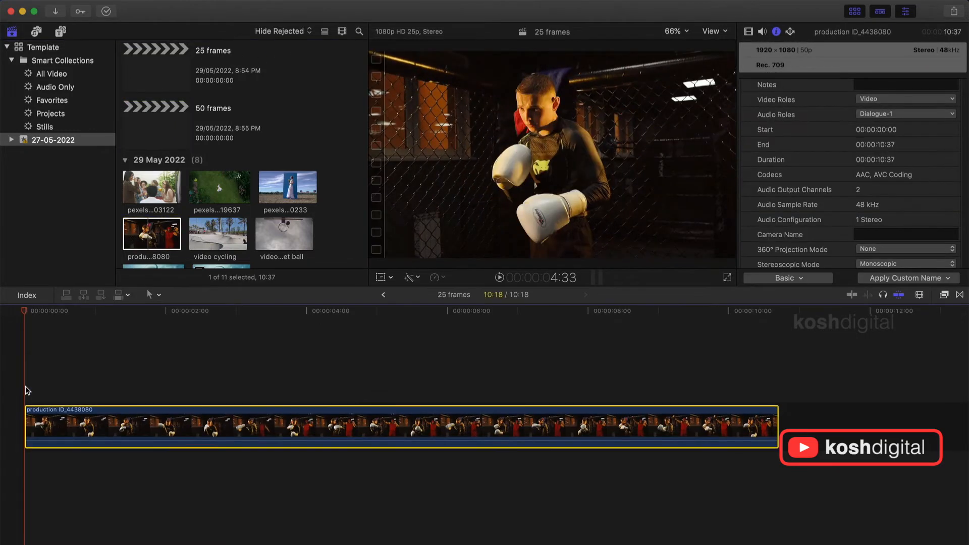
pyautogui.doubleClick(162, 105)
pyautogui.moveTo(151, 231); pyautogui.dragTo(33, 389)
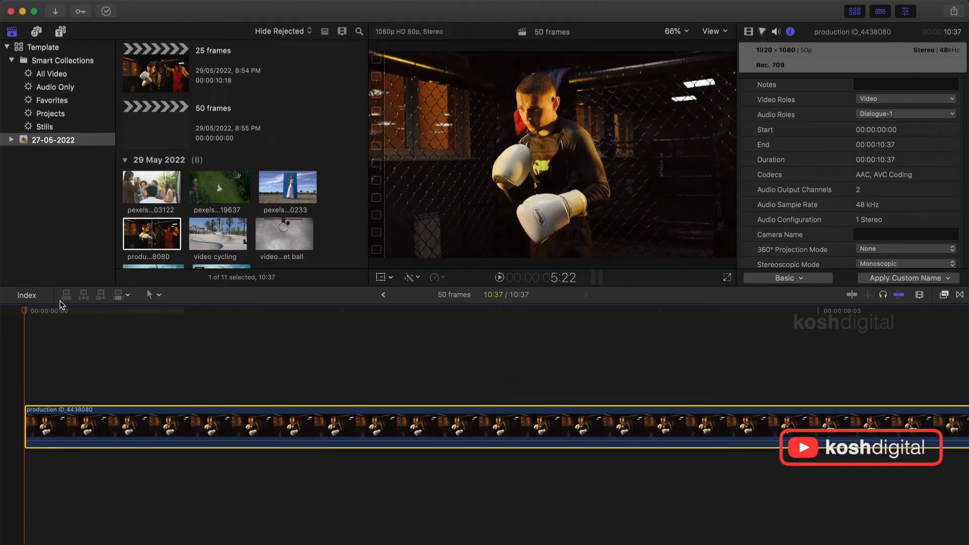
# Open the 25 frames project, magnify its timeline to single-frame detail, and place the playhead at the clip's start
pyautogui.doubleClick(185, 51)
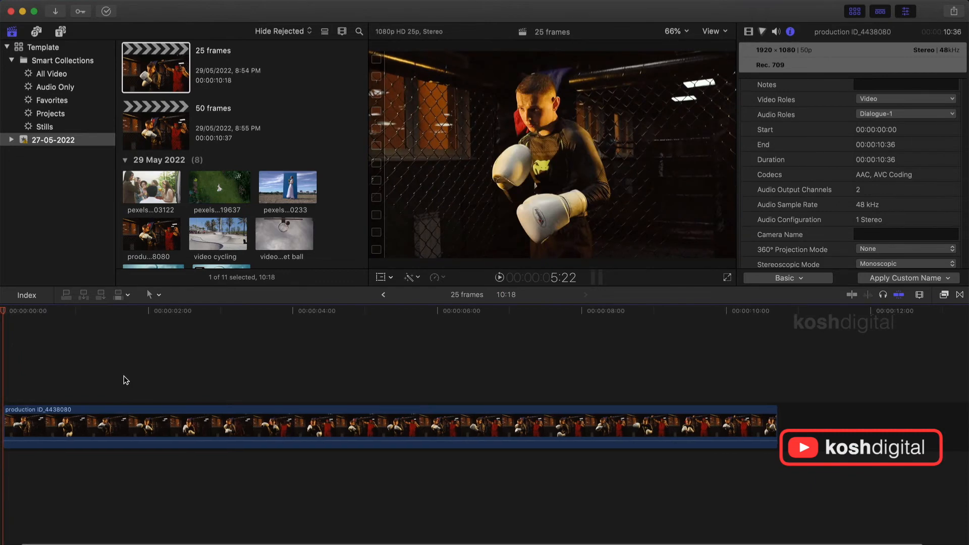
pyautogui.press('super+equal')
pyautogui.press('super+equal')
pyautogui.press('super+equal')
pyautogui.press('super+equal')
pyautogui.press('super+equal')
pyautogui.press('super+equal')
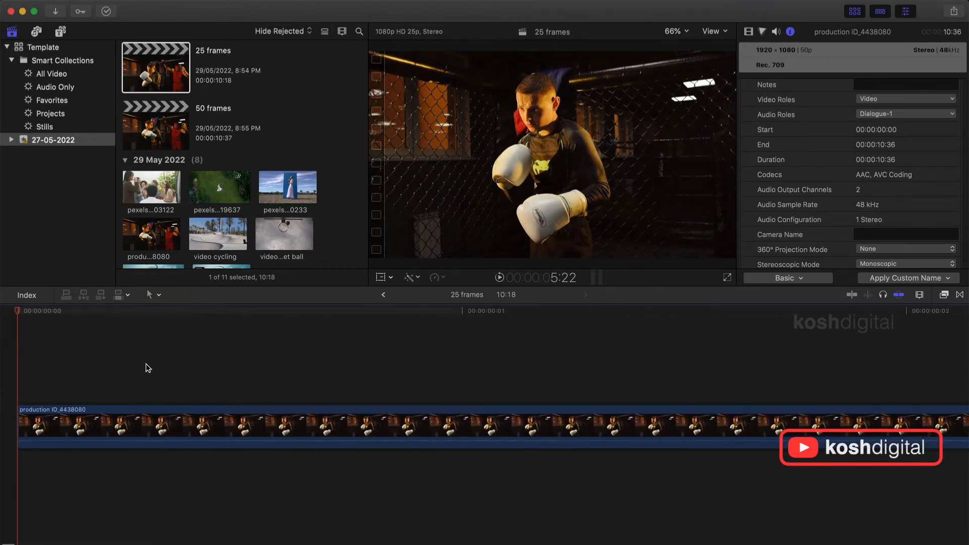
pyautogui.click(16, 311)
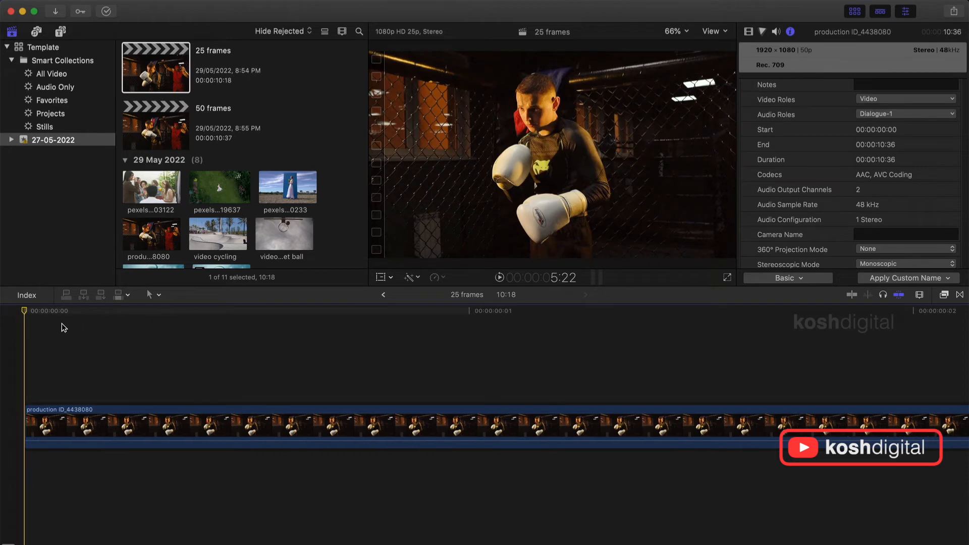
# Set the viewer magnification to 200% and advance from the clip's first frame by one frame
pyautogui.click(688, 31)
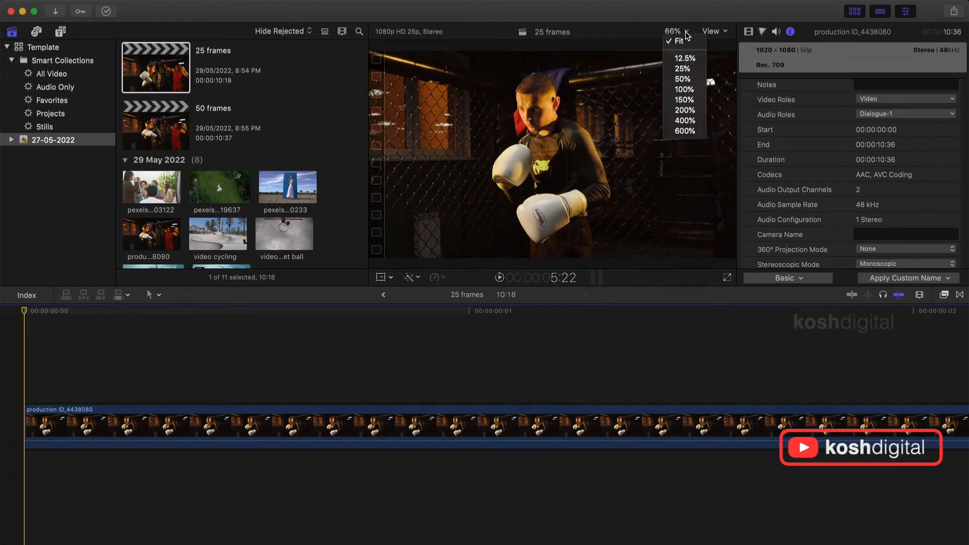
pyautogui.click(683, 111)
pyautogui.click(30, 315)
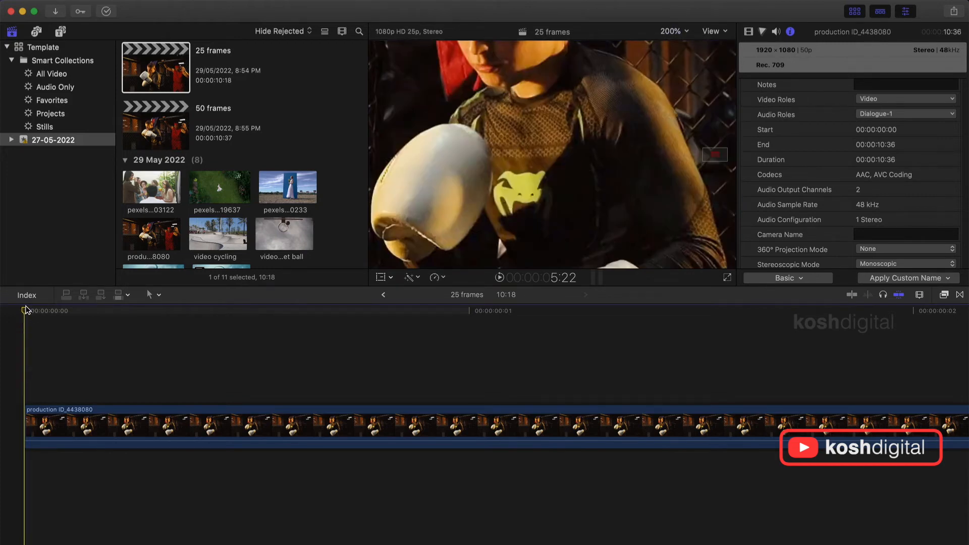
pyautogui.press('Right')
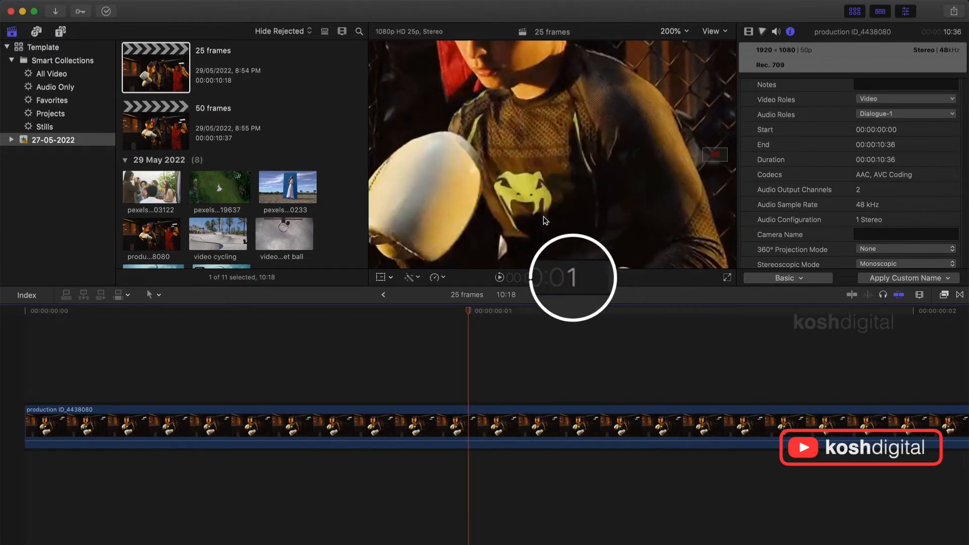
# Open the 50 frames project and advance one frame from the clip's first frame
pyautogui.doubleClick(138, 105)
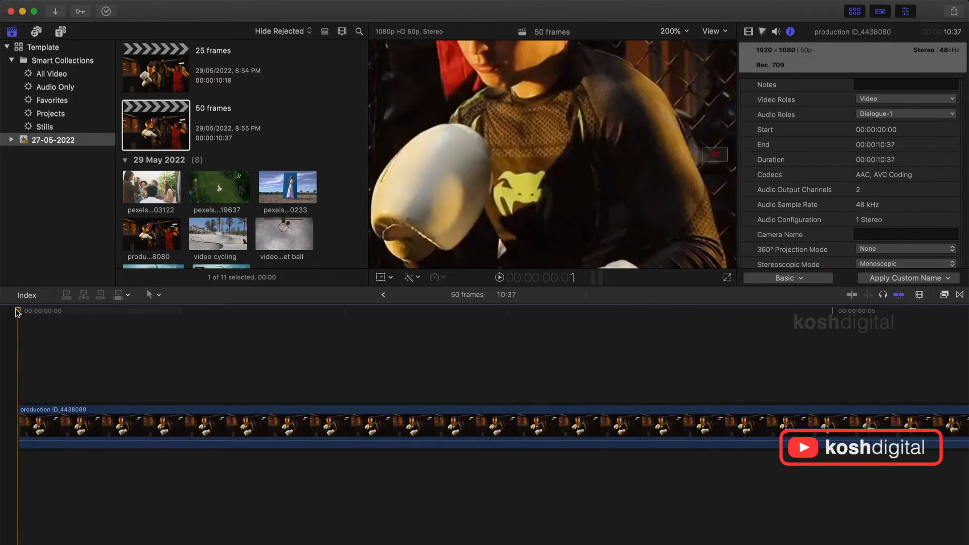
pyautogui.press('Right')
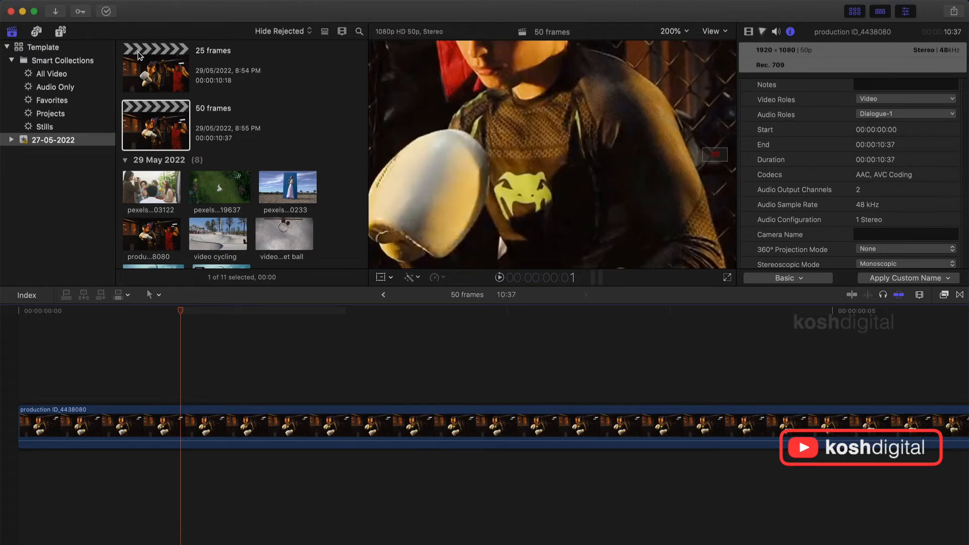
# Fit the picture to the viewer during playback of the 25 frames project and stop the playback
pyautogui.click(686, 33)
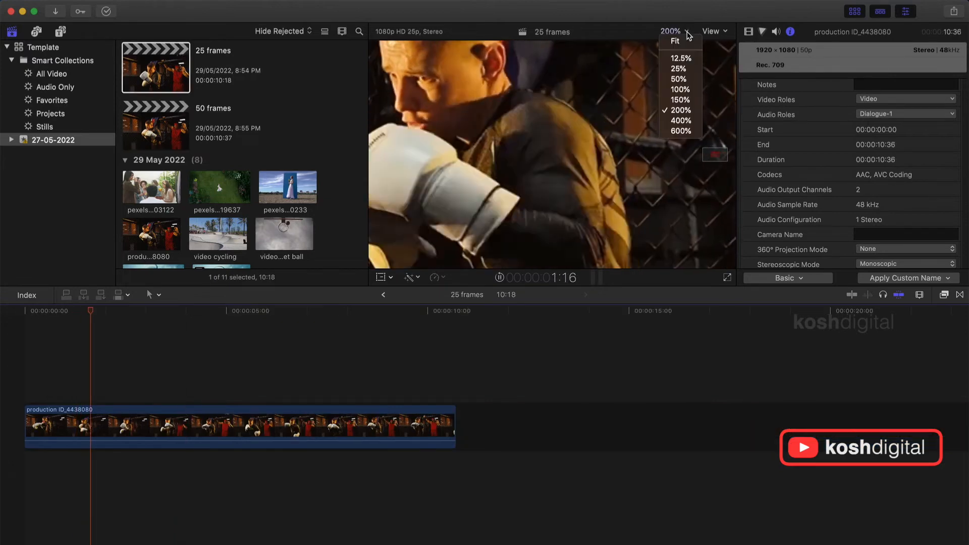
pyautogui.click(687, 43)
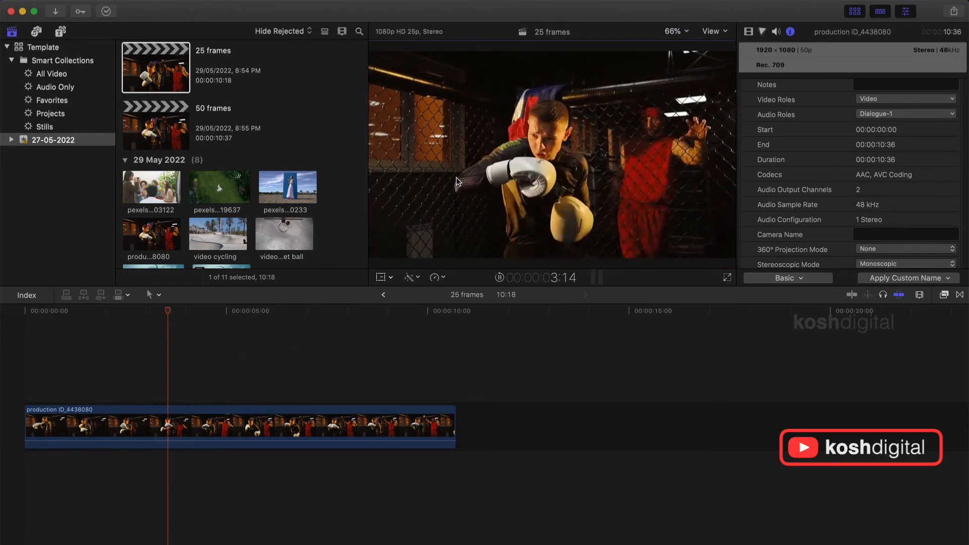
pyautogui.press('space')
# Open the 50 frames project with its whole clip shown in the timeline and play it from the start
pyautogui.doubleClick(160, 111)
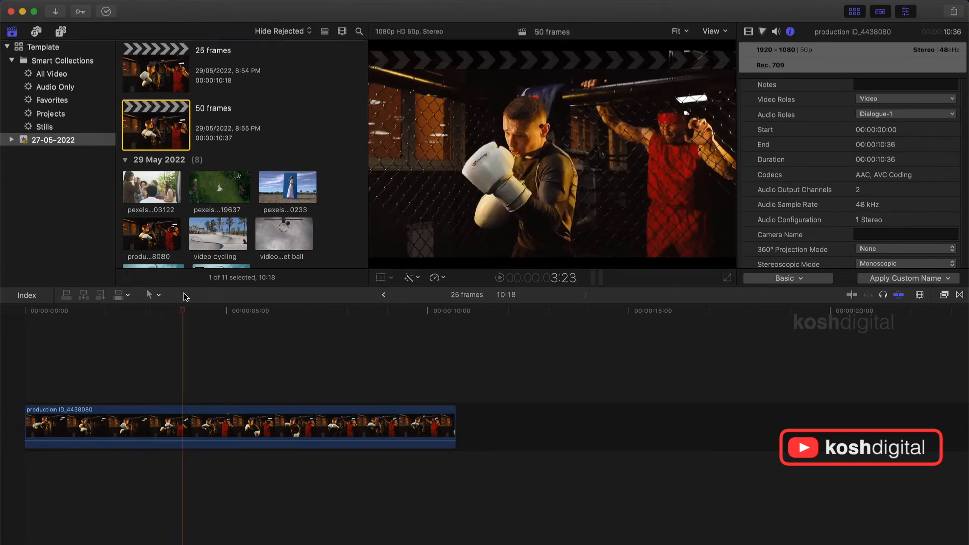
pyautogui.press('super+minus')
pyautogui.press('super+minus')
pyautogui.press('super+minus')
pyautogui.press('super+minus')
pyautogui.press('super+minus')
pyautogui.press('super+minus')
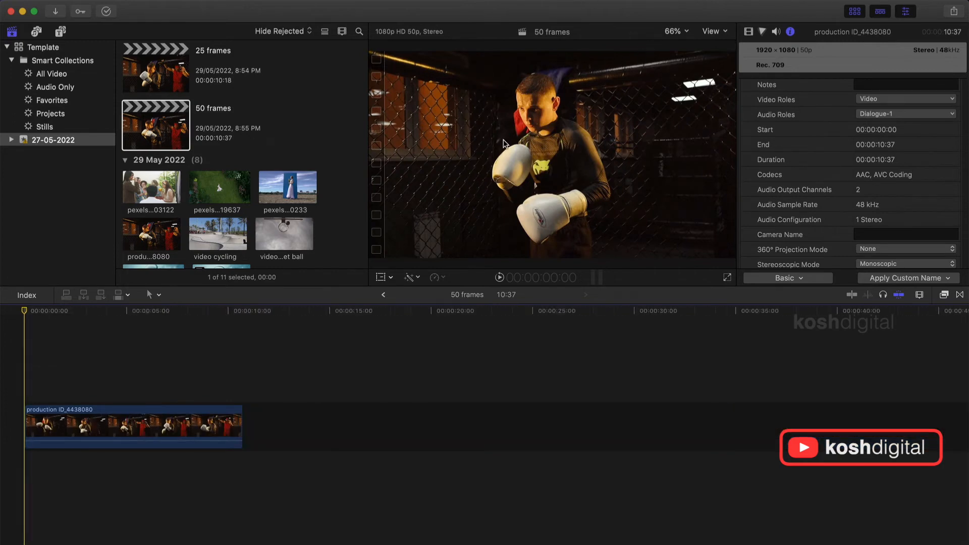
pyautogui.press('space')
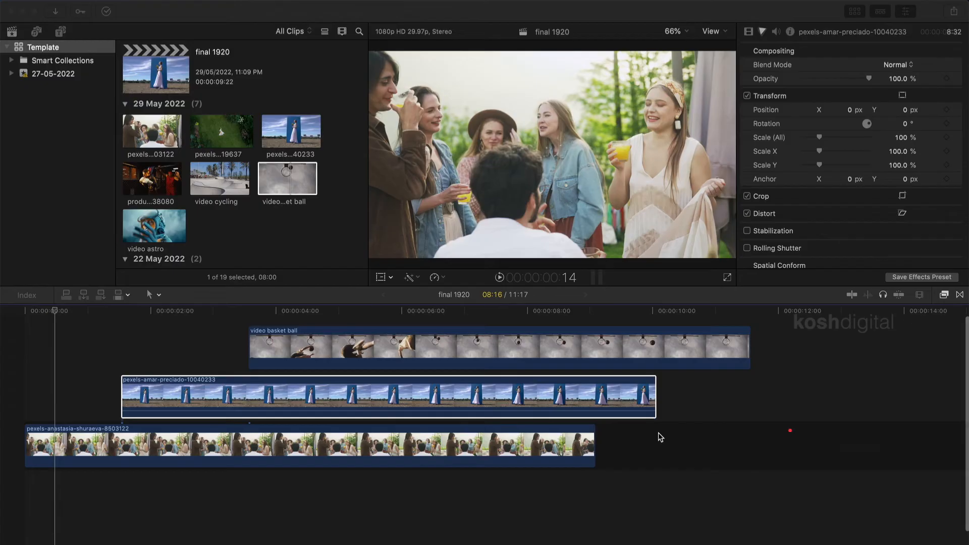
# Turn on skimming, skim the browser and final 1920 timeline clips, and try the Blade tool before returning to the Select tool
pyautogui.click(137, 134)
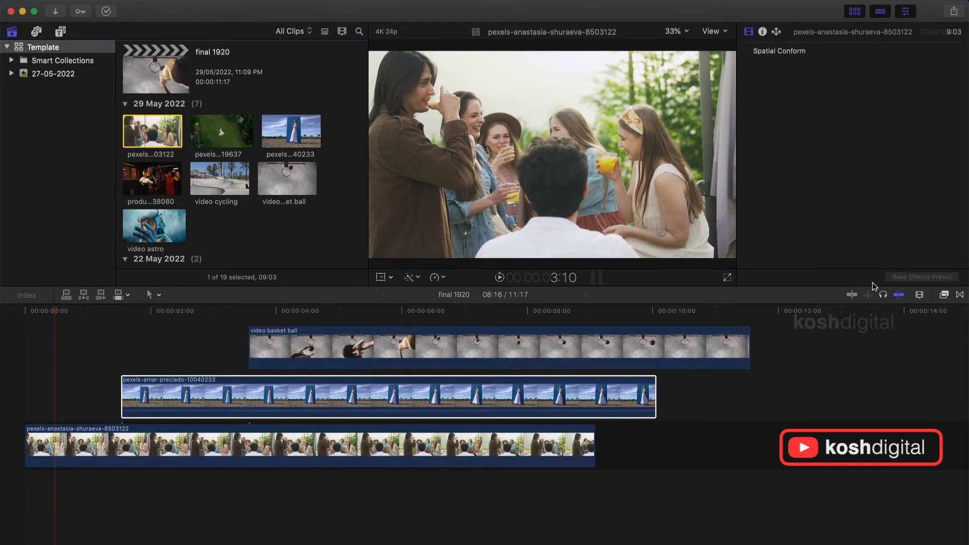
pyautogui.click(852, 295)
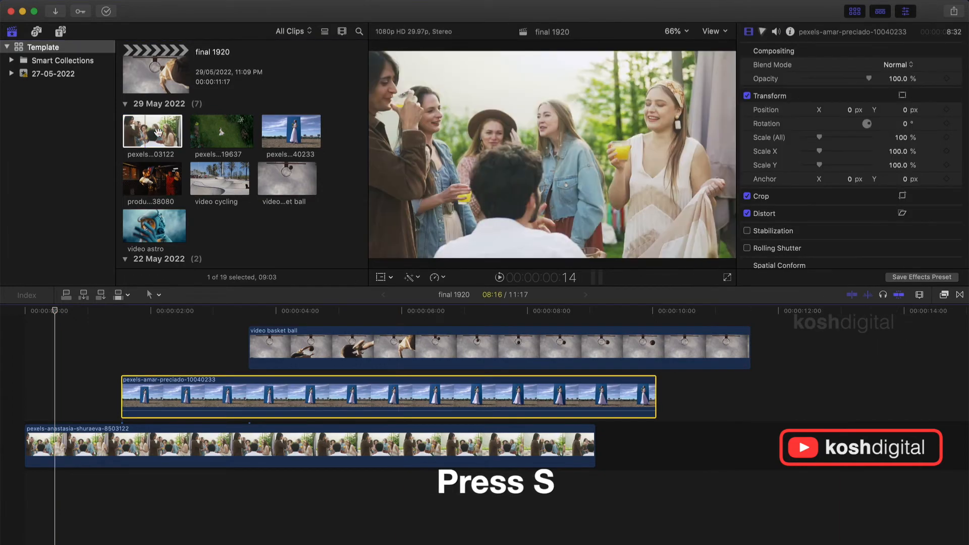
pyautogui.click(209, 132)
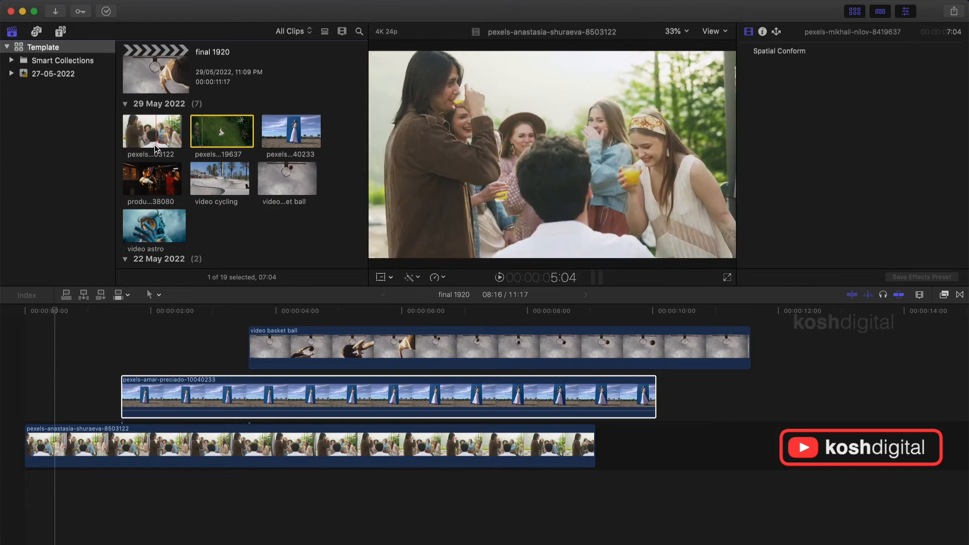
pyautogui.click(125, 410)
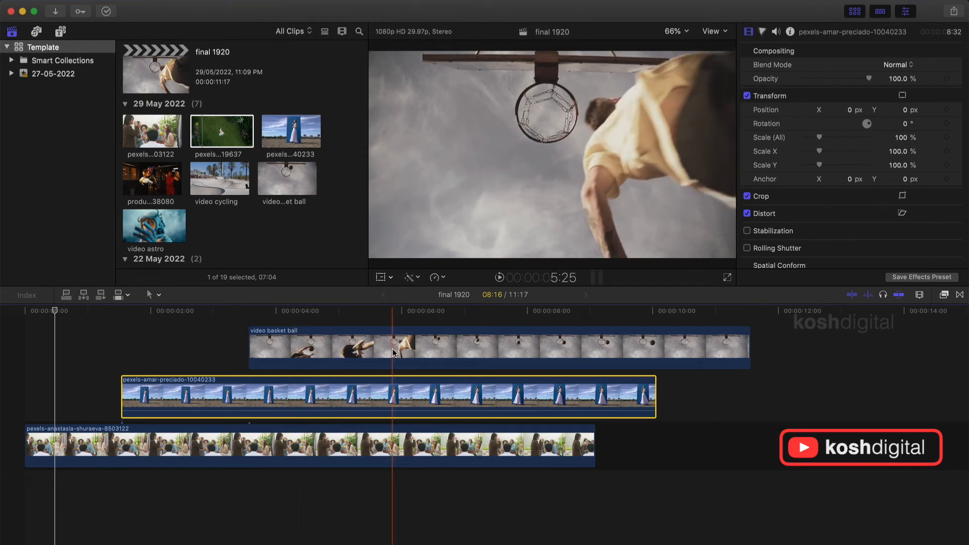
pyautogui.press('b')
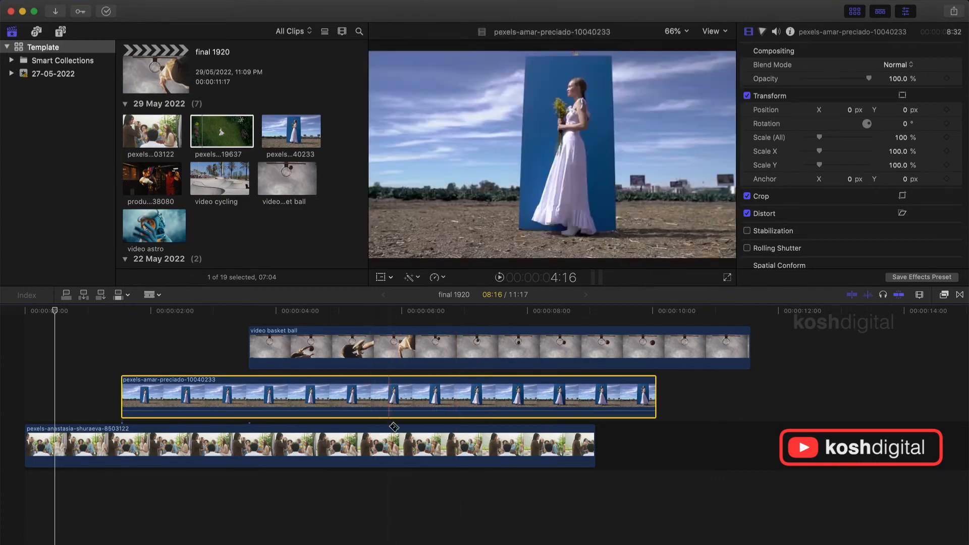
pyautogui.press('a')
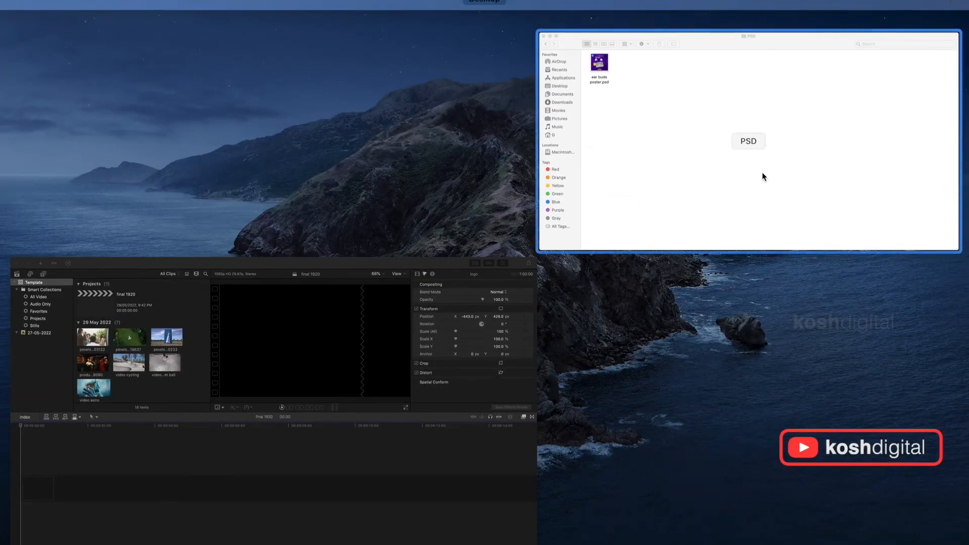
# Import ear buds poster.psd from the PSD folder in Finder to the start of the final 1920 timeline
pyautogui.click(762, 173)
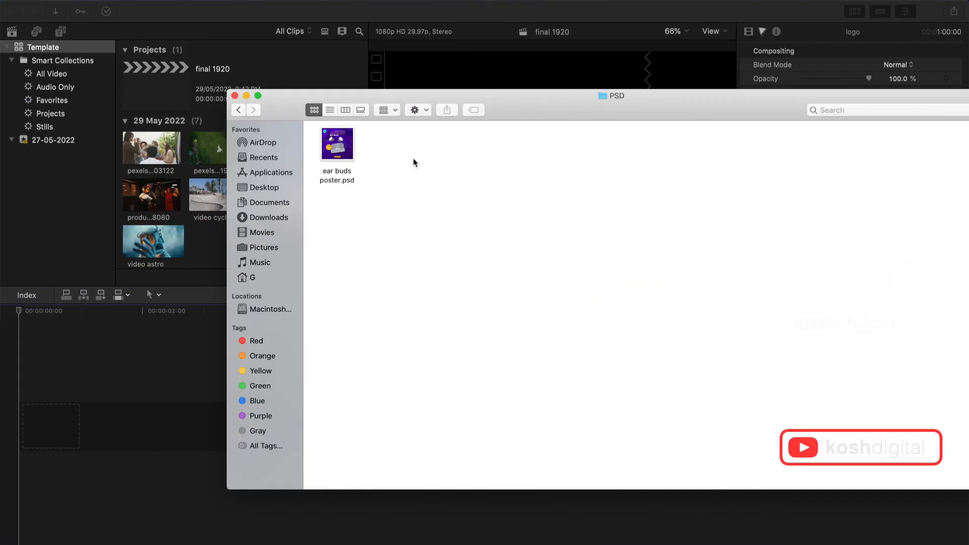
pyautogui.moveTo(333, 149); pyautogui.dragTo(106, 323)
pyautogui.moveTo(18, 398); pyautogui.dragTo(19, 397)
pyautogui.click(48, 362)
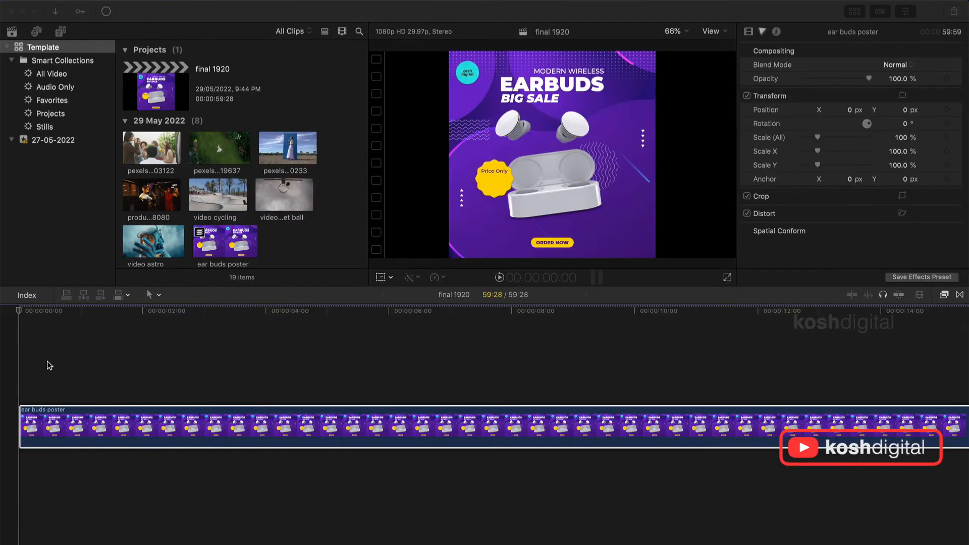
# Open the ear buds poster clip from the timeline to show its individual layers
pyautogui.click(193, 222)
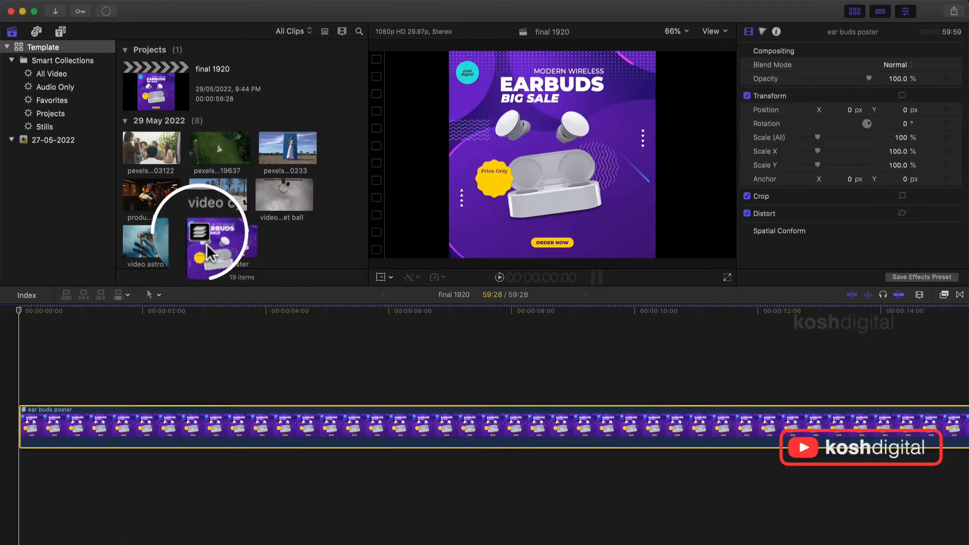
pyautogui.doubleClick(49, 412)
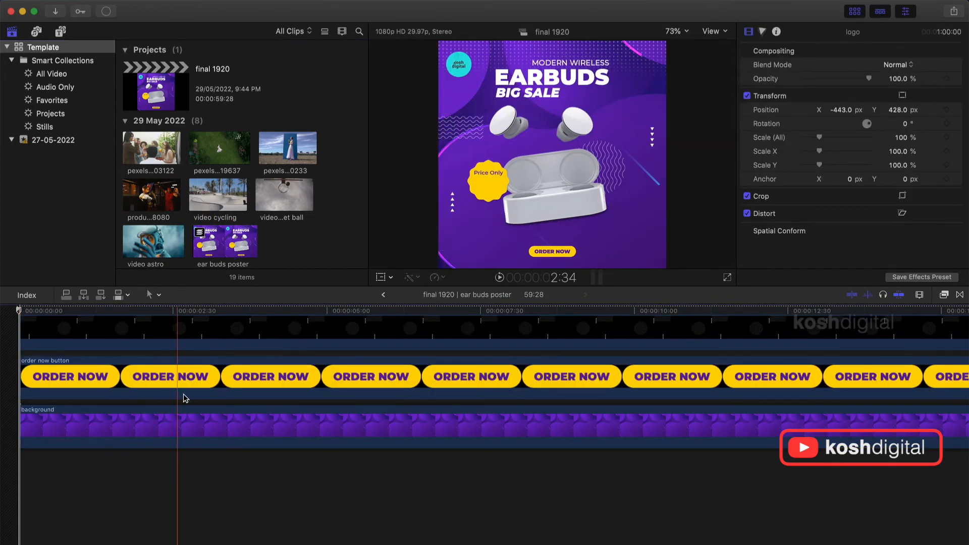
pyautogui.scroll(10, 247, 403)
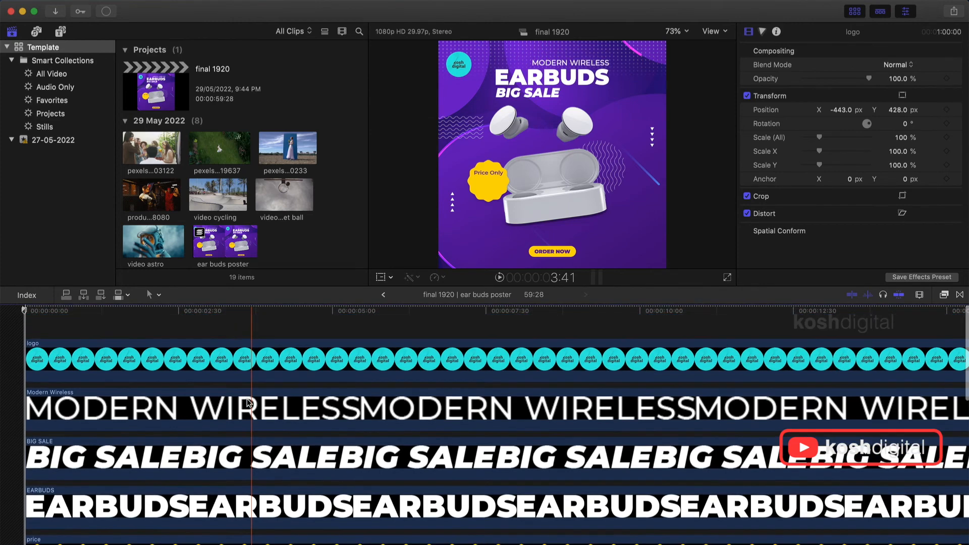
# Disable the logo, Modern Wireless, BIG SALE, EARBUDS, price and Image layers in the ear buds poster timeline
pyautogui.click(284, 366)
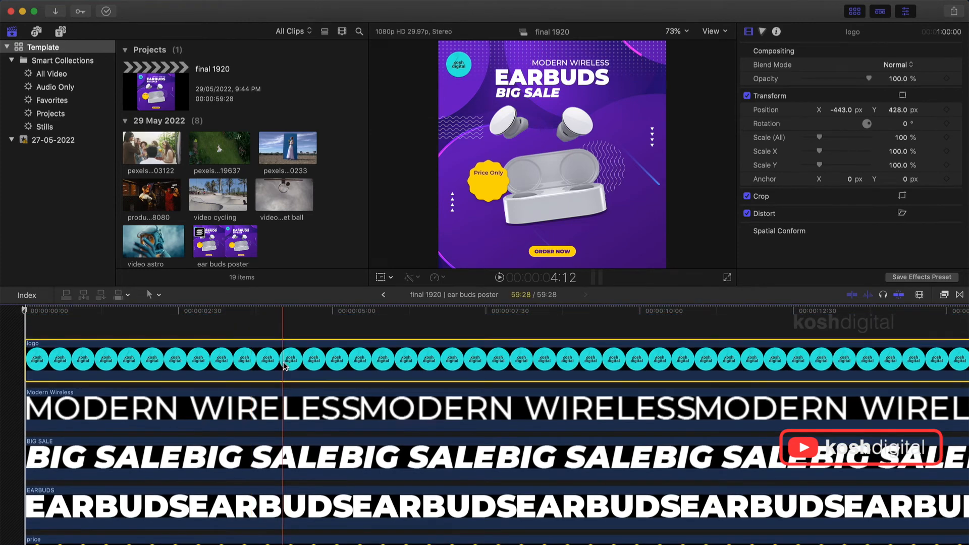
pyautogui.press('v')
pyautogui.click(288, 404)
pyautogui.press('v')
pyautogui.click(295, 447)
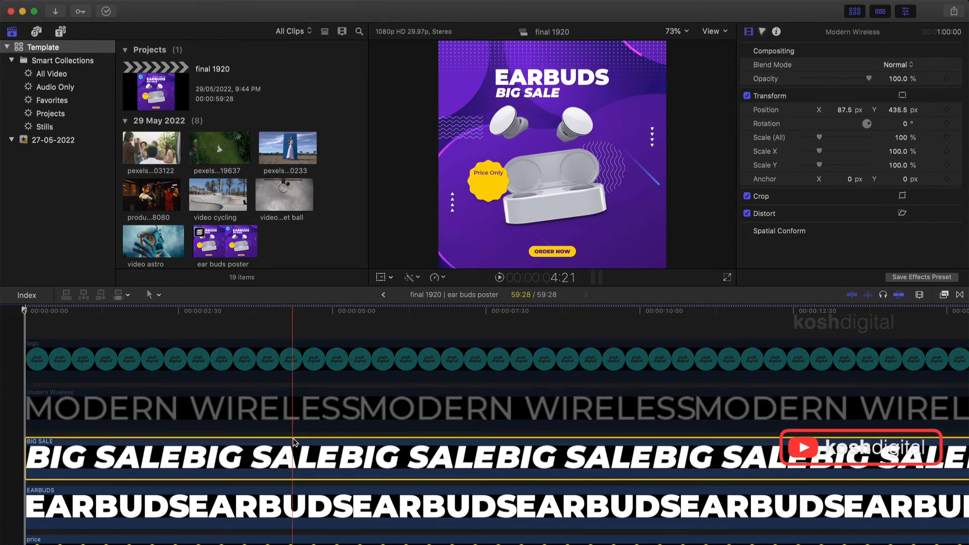
pyautogui.press('v')
pyautogui.click(291, 502)
pyautogui.scroll(-2, 292, 498)
pyautogui.scroll(-2, 292, 498)
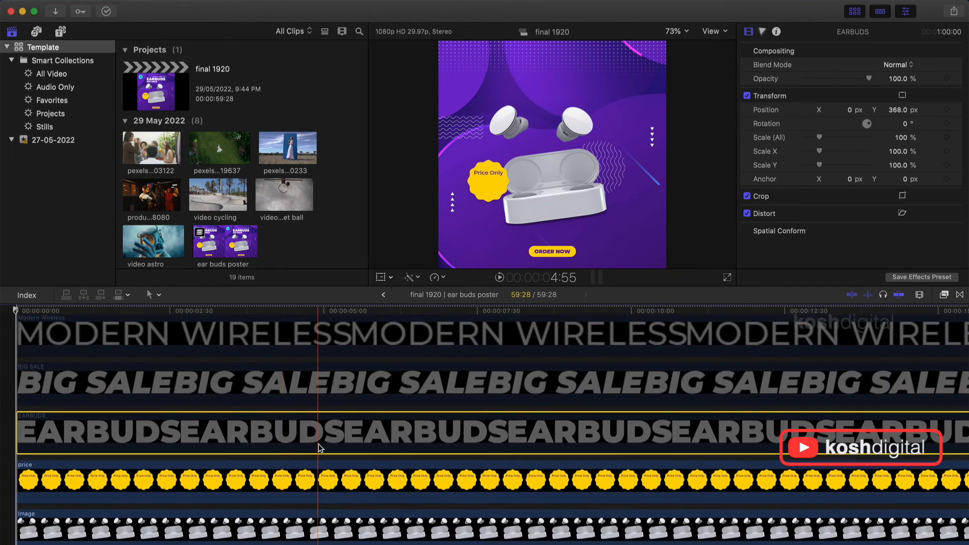
pyautogui.press('v')
pyautogui.click(306, 482)
pyautogui.press('v')
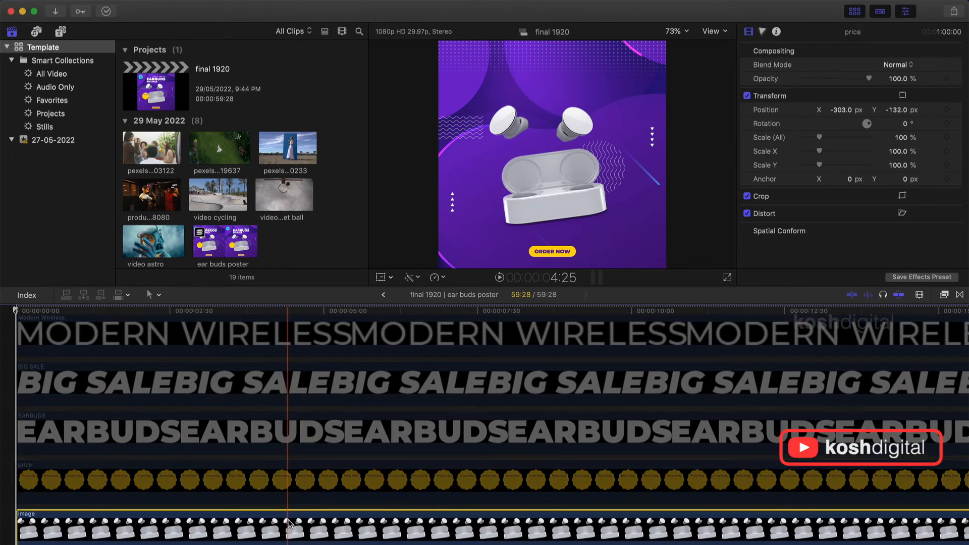
pyautogui.click(290, 523)
pyautogui.press('v')
# Re-enable the Image, price, EARBUDS, BIG SALE, Modern Wireless and logo layers of the ear buds poster
pyautogui.press('v')
pyautogui.click(309, 487)
pyautogui.press('v')
pyautogui.click(338, 434)
pyautogui.press('v')
pyautogui.click(360, 393)
pyautogui.press('v')
pyautogui.scroll(3, 360, 392)
pyautogui.click(371, 407)
pyautogui.press('v')
pyautogui.click(387, 378)
pyautogui.press('v')
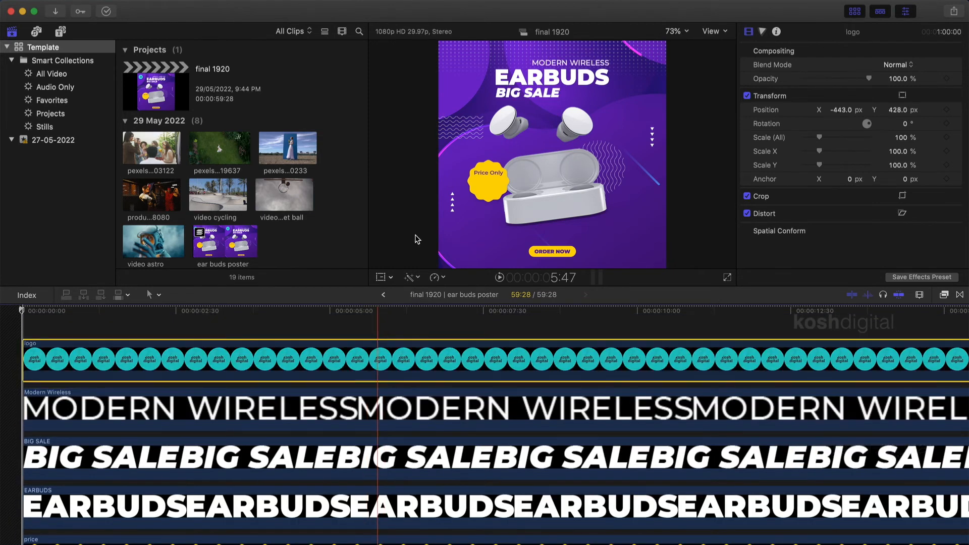
# Return the playhead to the start and try adjusting the rotation of the poster's Image layer
pyautogui.press('Home')
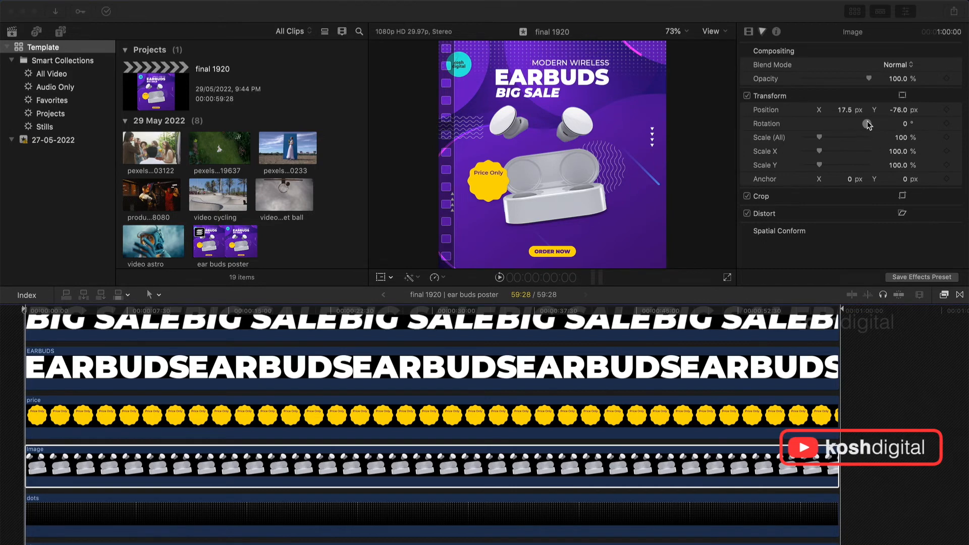
pyautogui.moveTo(868, 125)
pyautogui.mouseDown()
pyautogui.moveTo(841, 122)
pyautogui.moveTo(851, 115)
pyautogui.moveTo(857, 133)
pyautogui.moveTo(866, 127)
pyautogui.mouseUp()
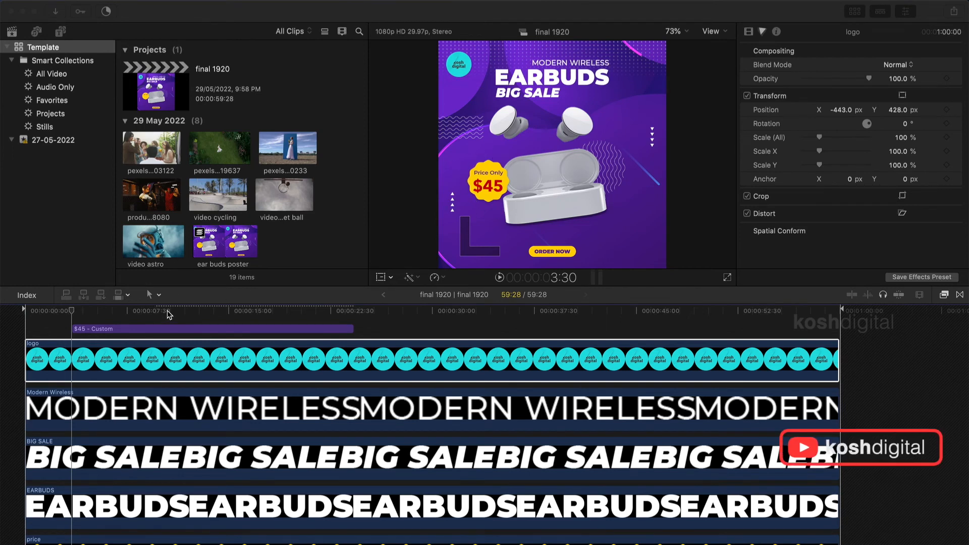
# Apply the Faux 3D text style from the 2D styles to the $45 title and set its size to 78.5
pyautogui.click(169, 331)
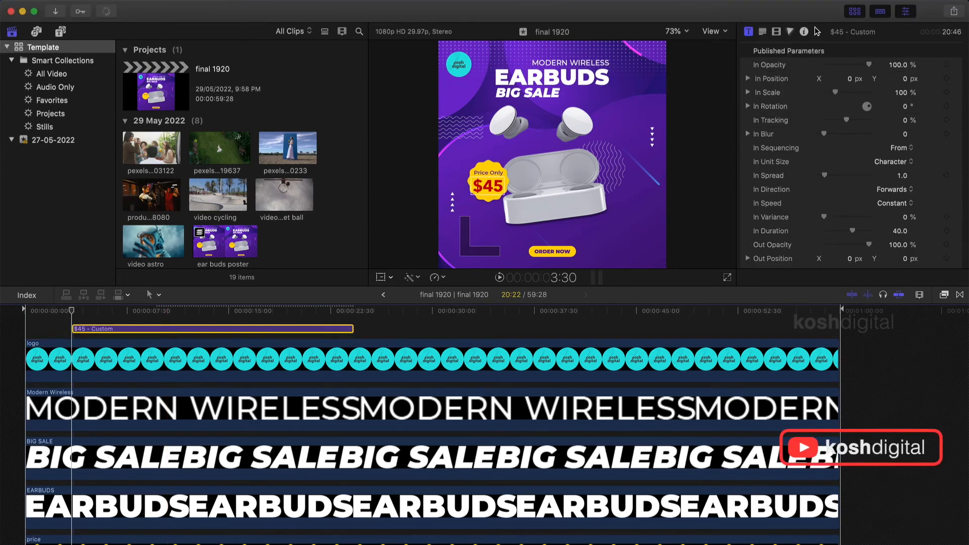
pyautogui.click(763, 31)
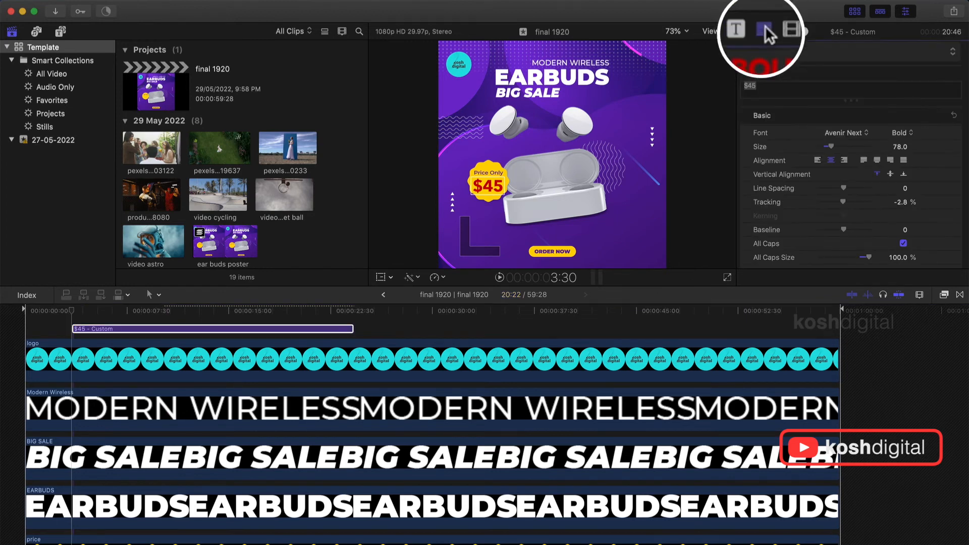
pyautogui.click(853, 57)
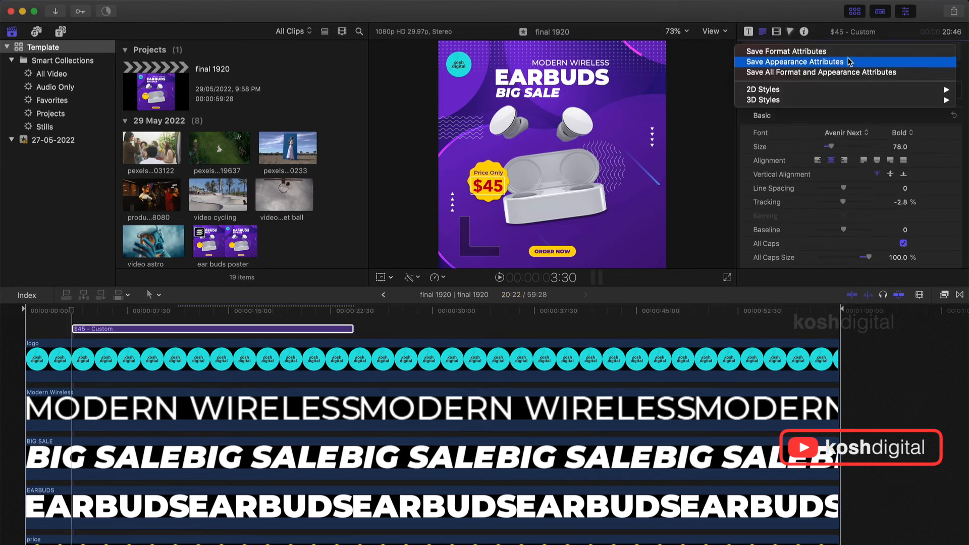
pyautogui.moveTo(791, 95)
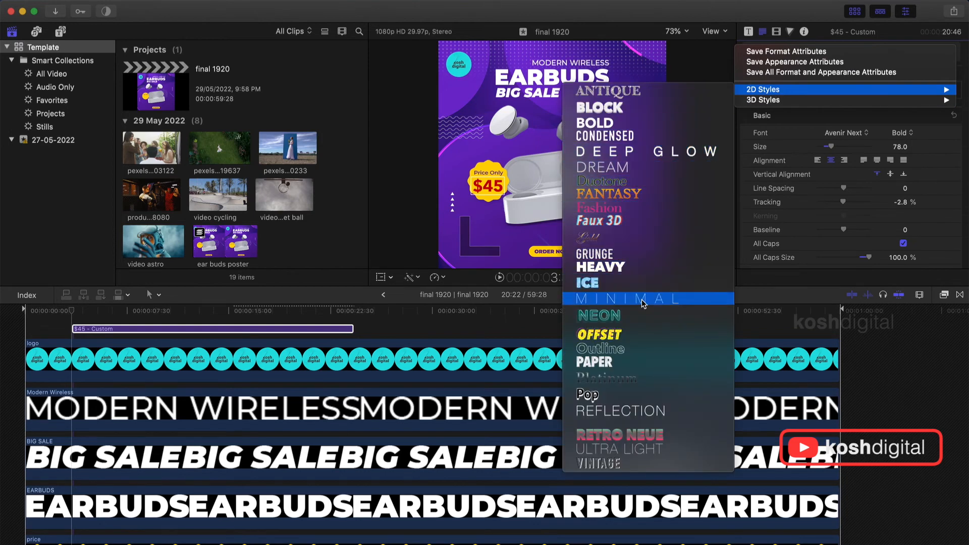
pyautogui.click(634, 220)
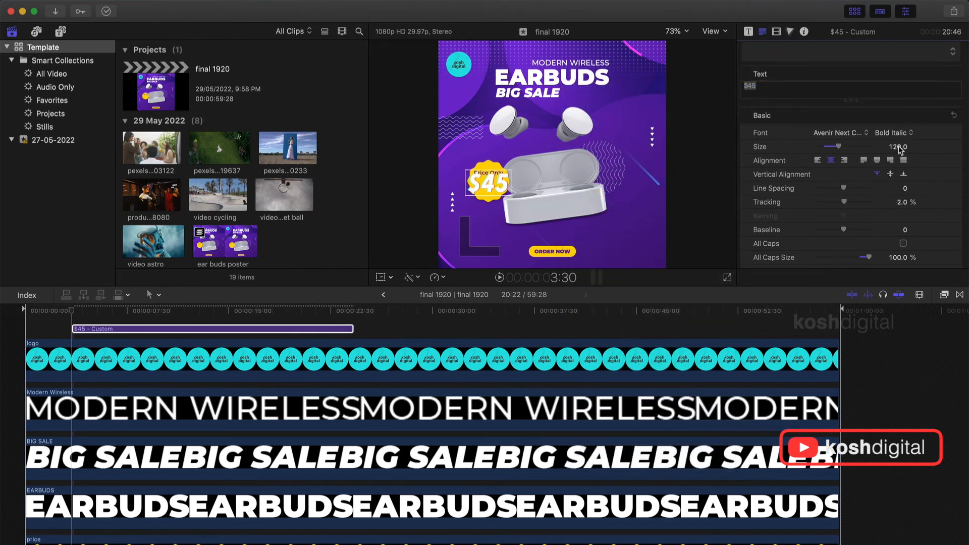
pyautogui.moveTo(898, 147); pyautogui.dragTo(876, 148)
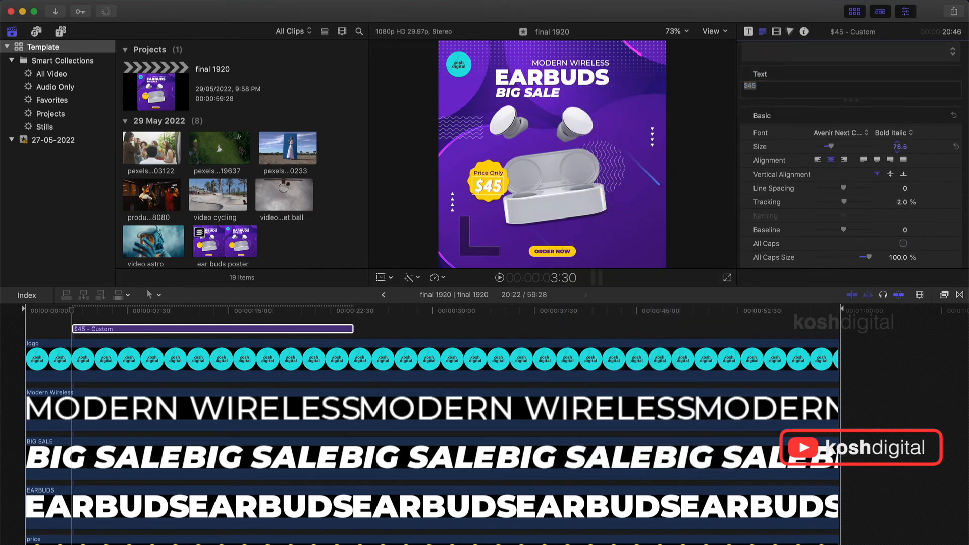
# Apply the Flat Graphic text style from the 3D styles to the $45 title and set its size to 96.8
pyautogui.click(827, 52)
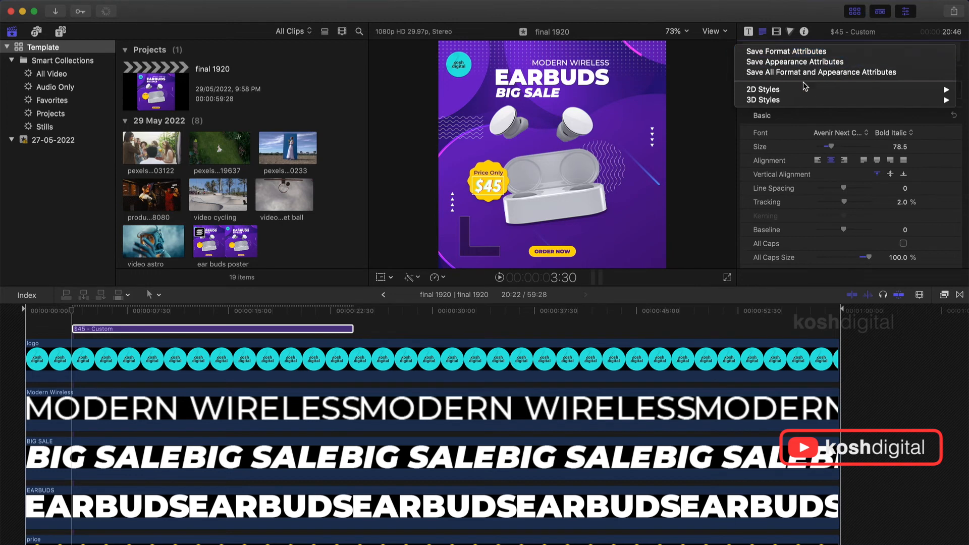
pyautogui.moveTo(789, 103)
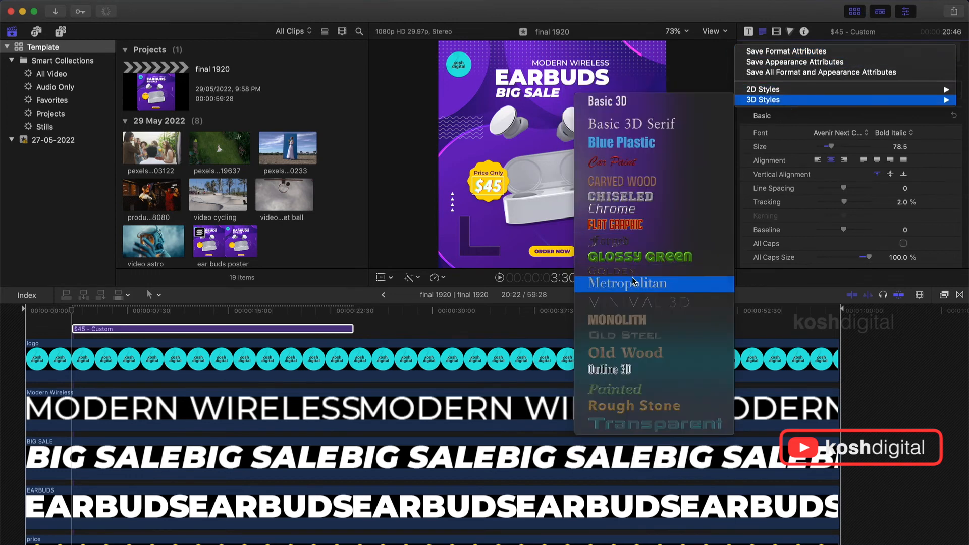
pyautogui.click(644, 225)
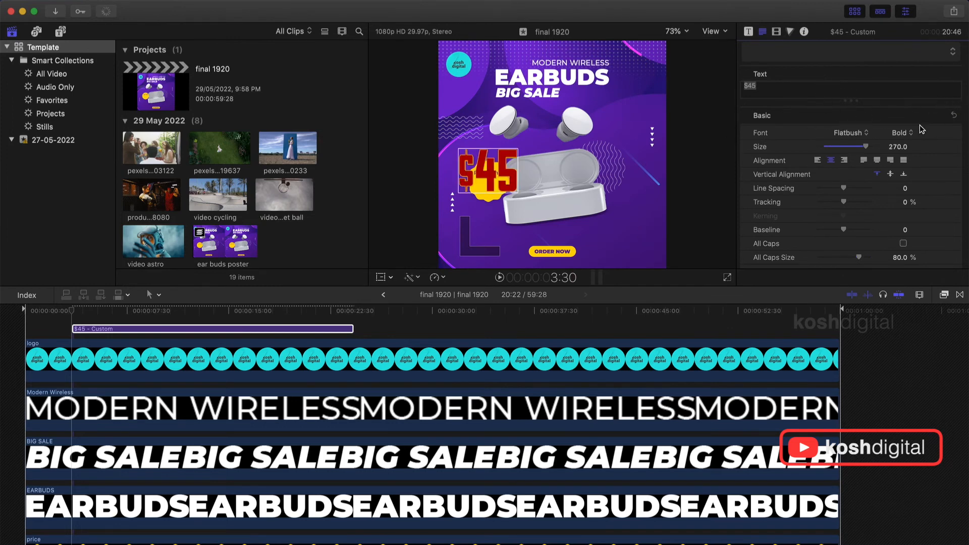
pyautogui.moveTo(899, 148); pyautogui.dragTo(898, 147)
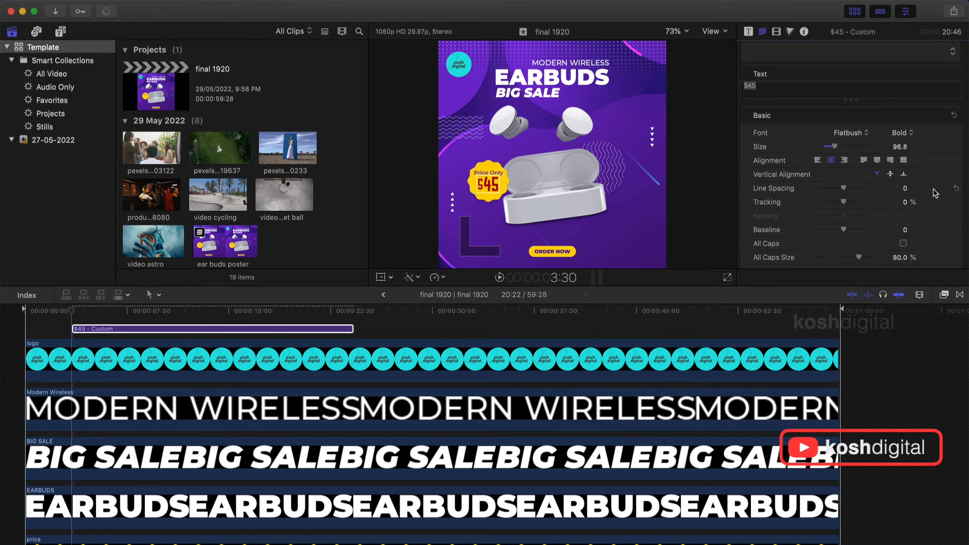
# Apply the Polka Dot fabric material to the front face of the $45 title's 3D text, with the viewer at 150%
pyautogui.scroll(-15, 935, 192)
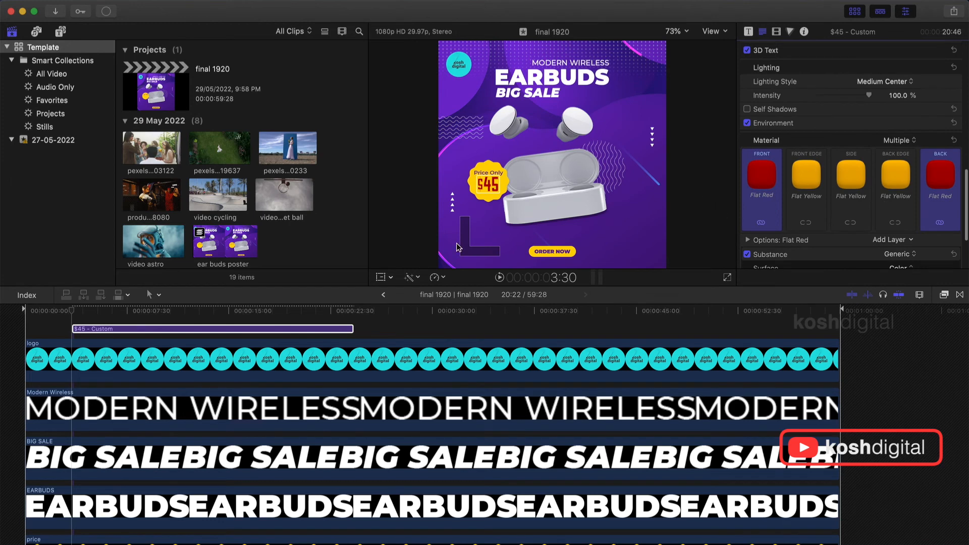
pyautogui.click(687, 34)
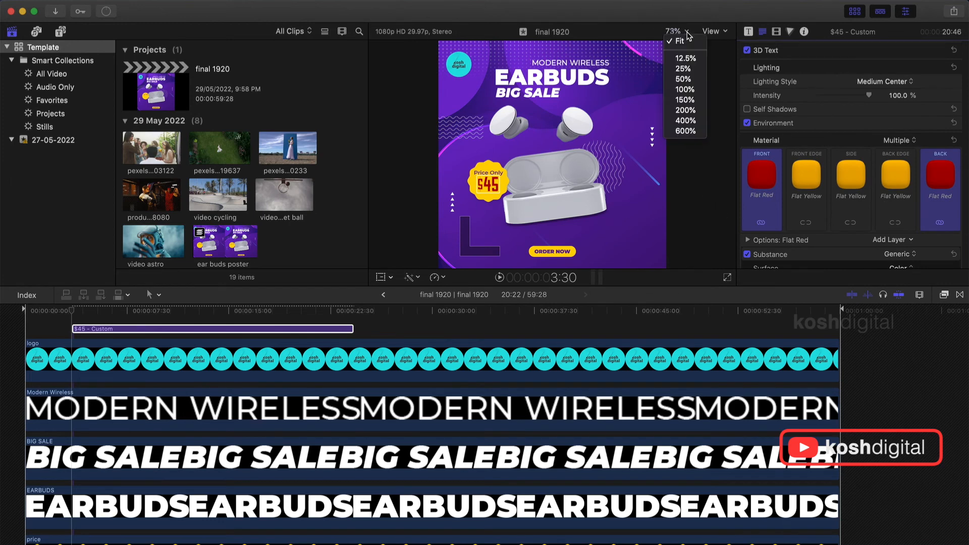
pyautogui.click(686, 100)
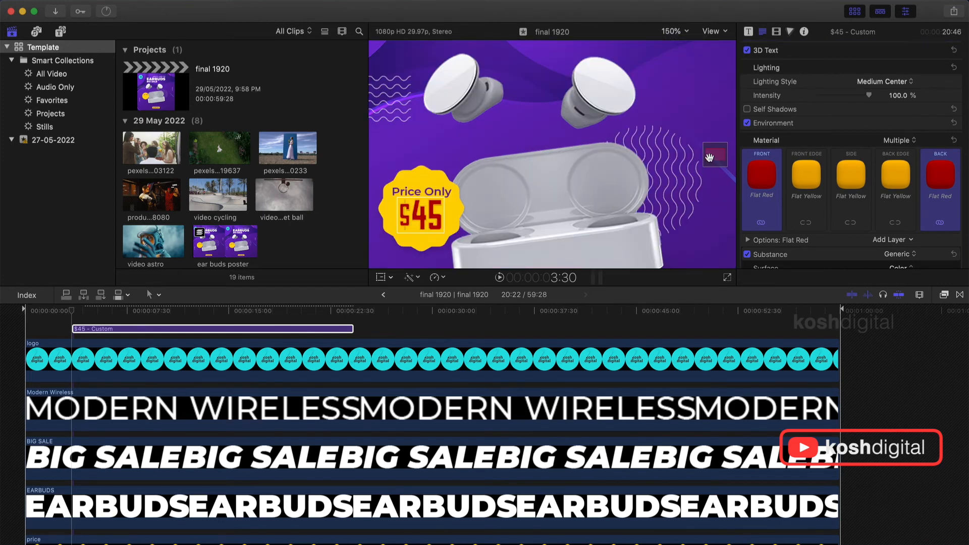
pyautogui.scroll(-5, 709, 158)
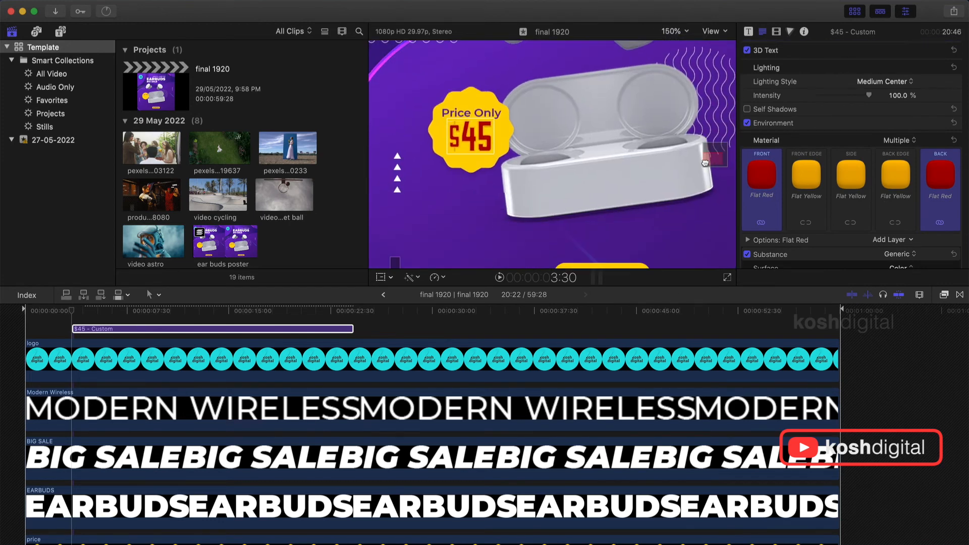
pyautogui.click(764, 176)
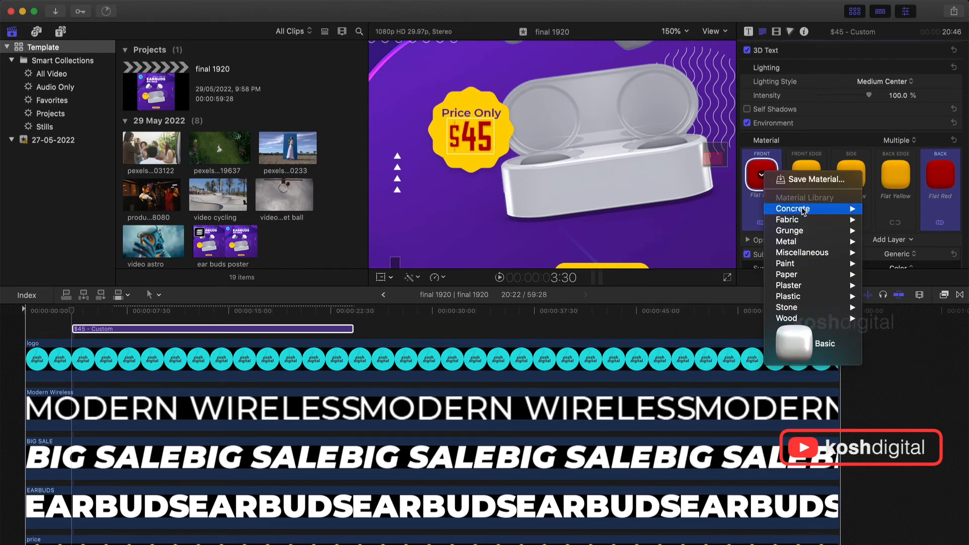
pyautogui.moveTo(801, 211)
pyautogui.moveTo(796, 220)
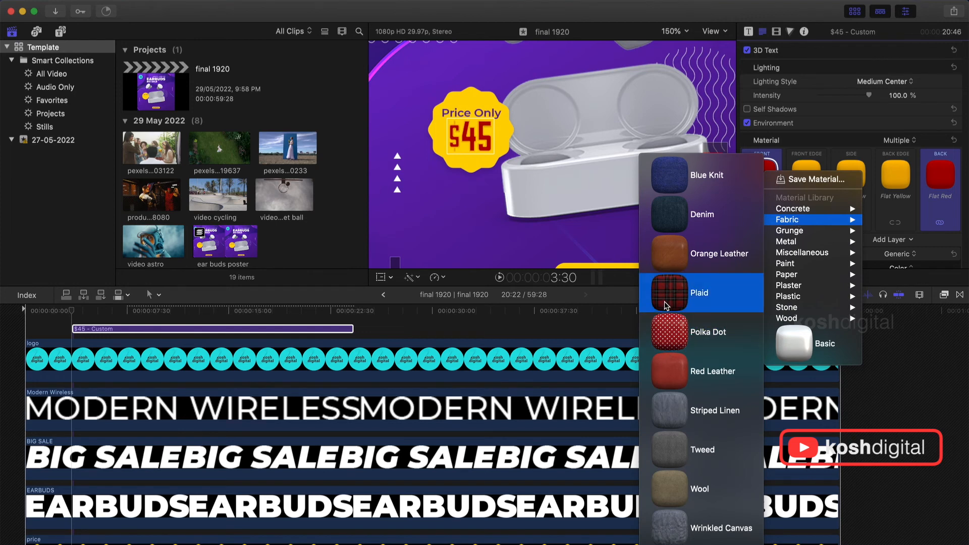
pyautogui.click(668, 328)
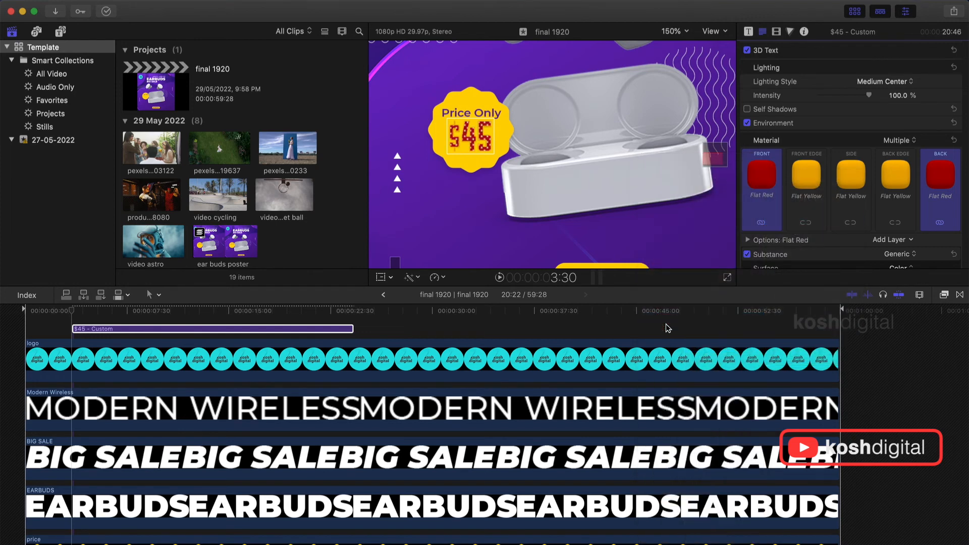
# Set the $45 title's front material to the Bamboo wood and its front edge material to the Quartz stone
pyautogui.click(763, 180)
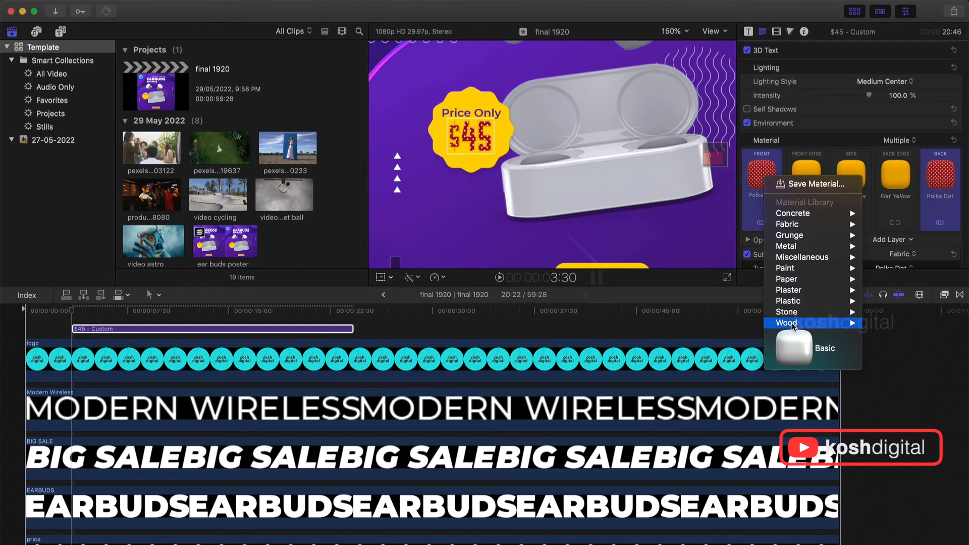
pyautogui.moveTo(788, 323)
pyautogui.click(699, 297)
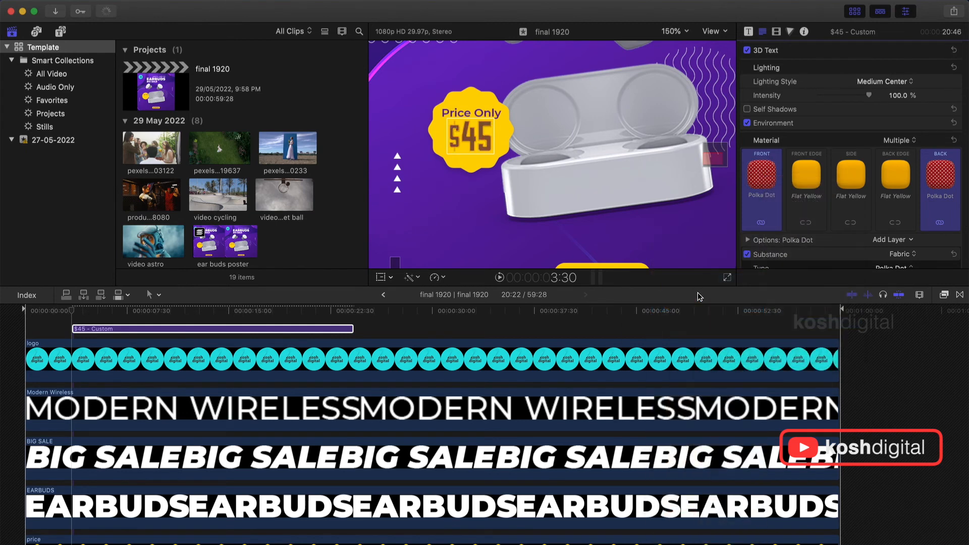
pyautogui.click(805, 175)
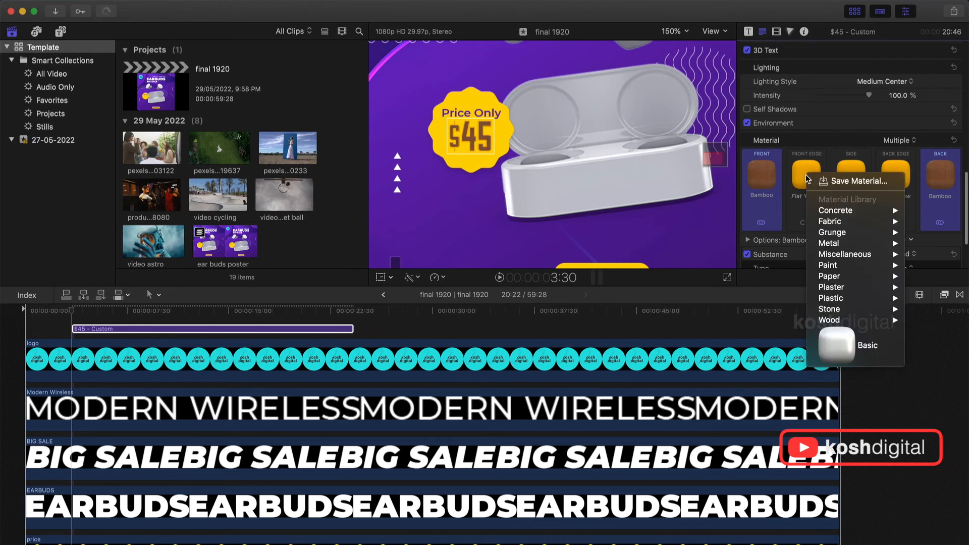
pyautogui.moveTo(831, 309)
pyautogui.click(714, 332)
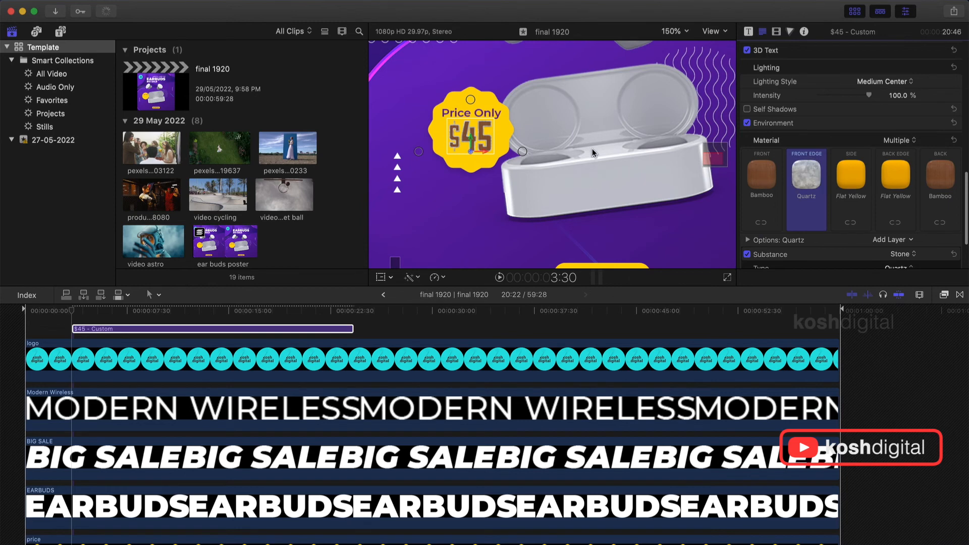
pyautogui.scroll(-2, 813, 199)
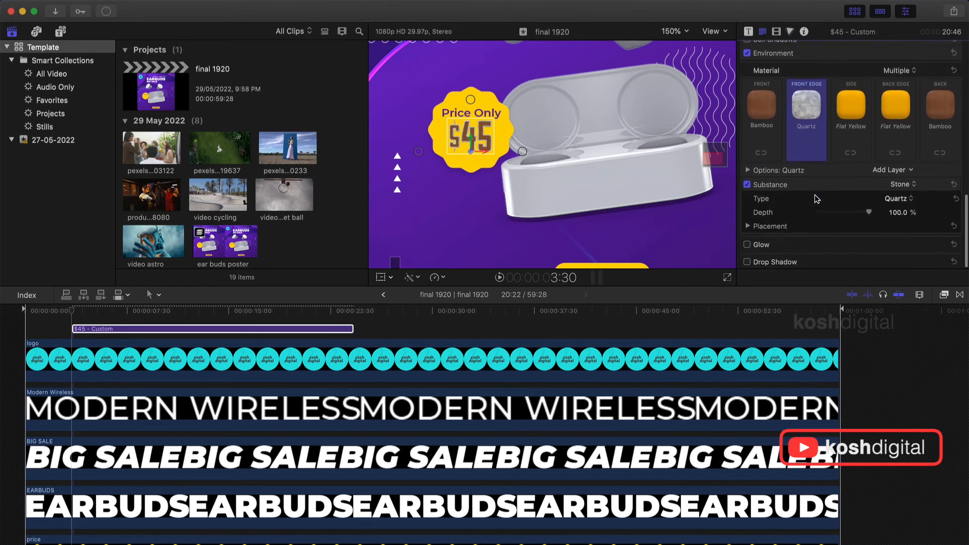
pyautogui.scroll(5, 820, 191)
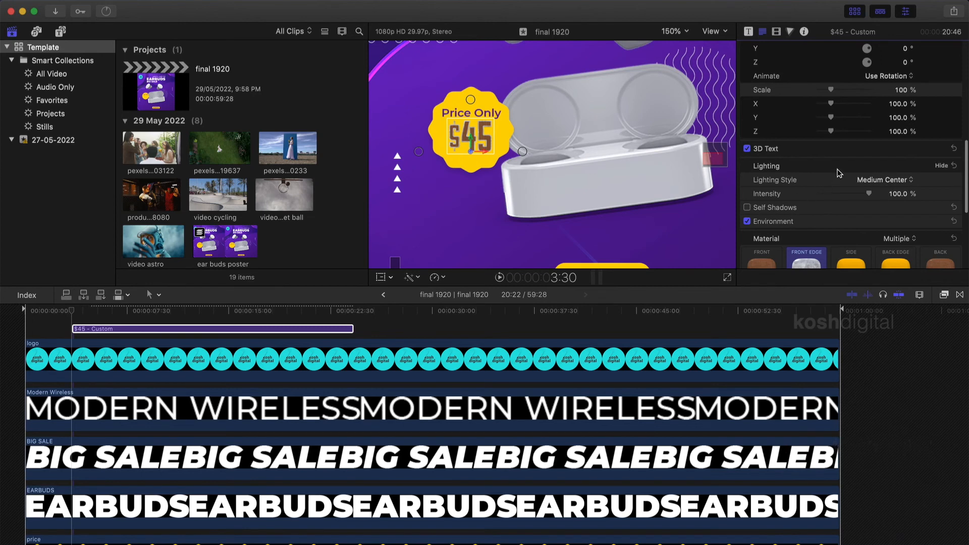
pyautogui.scroll(3, 839, 174)
pyautogui.scroll(10, 839, 173)
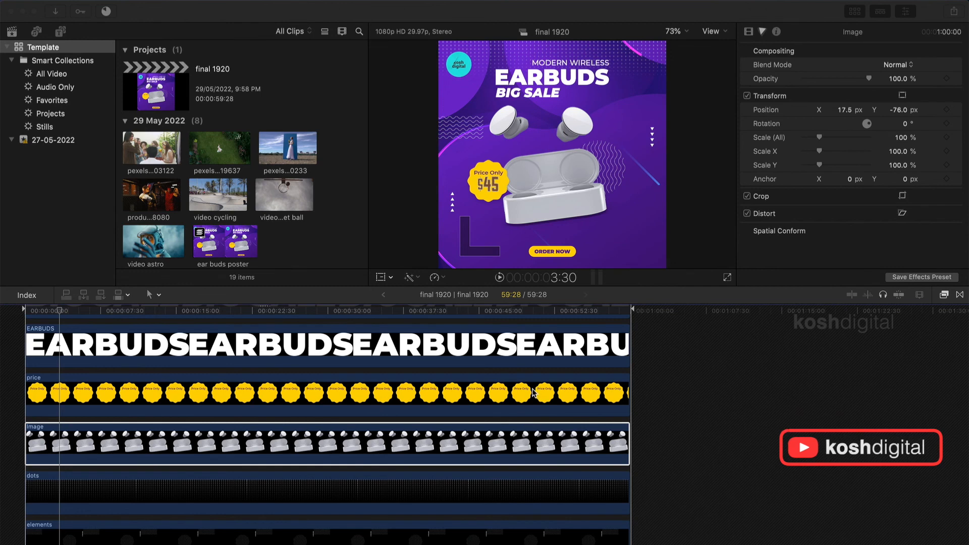
# Apply the Colorize effect to the poster's Image layer, with whites remapped to pinkish red and an intensity of 68.67
pyautogui.click(500, 434)
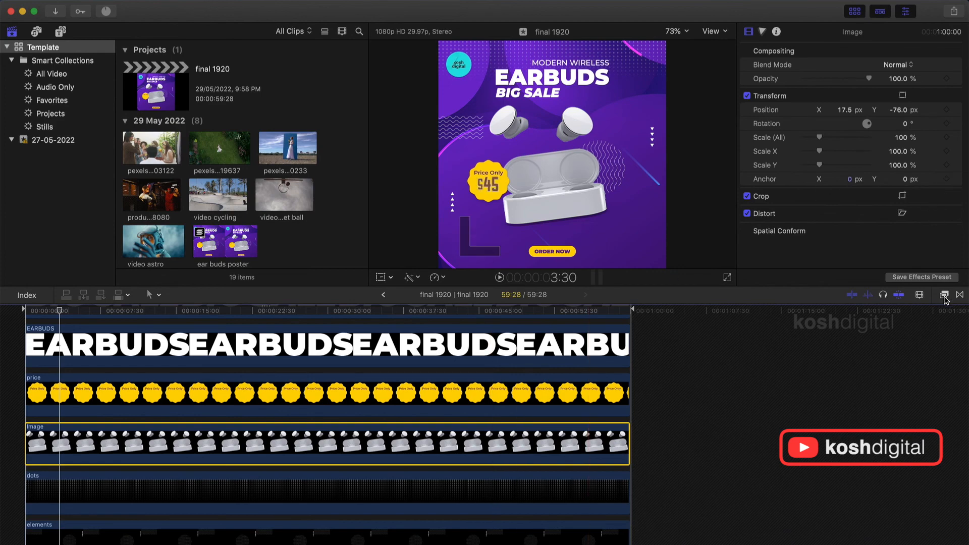
pyautogui.click(944, 295)
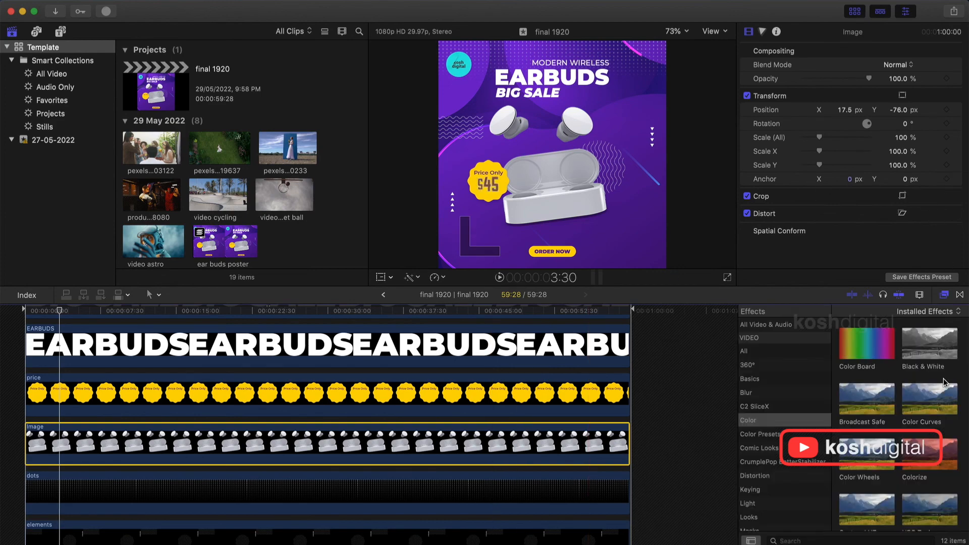
pyautogui.click(931, 402)
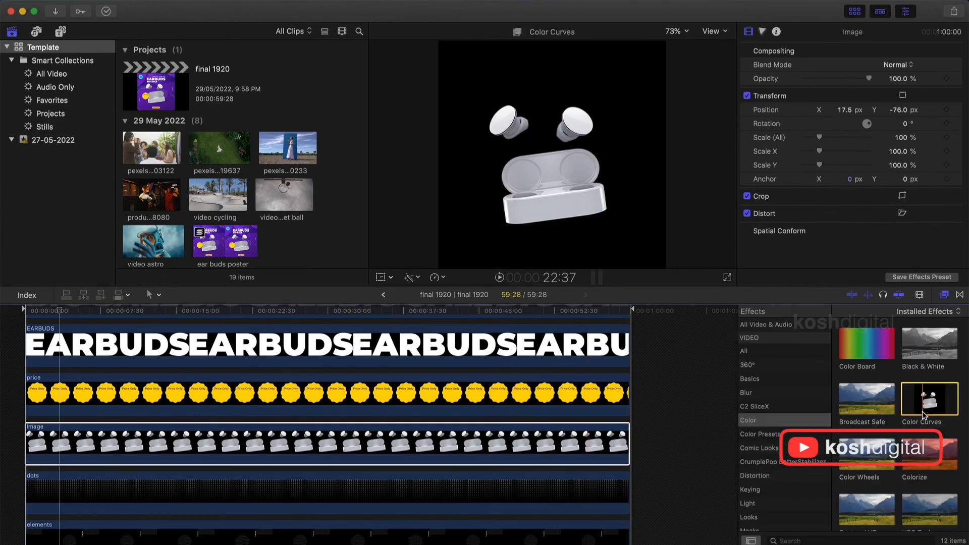
pyautogui.doubleClick(937, 460)
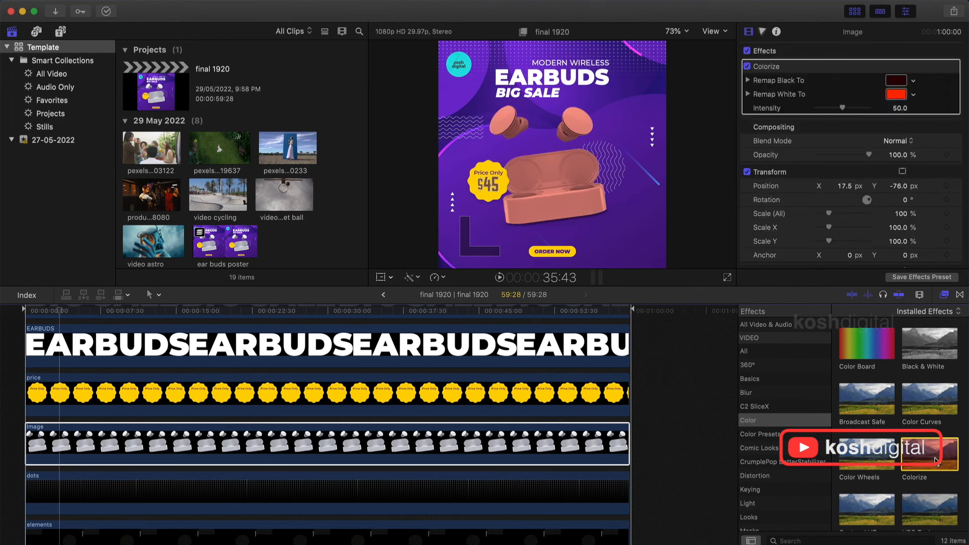
pyautogui.moveTo(842, 107)
pyautogui.mouseDown()
pyautogui.moveTo(825, 110)
pyautogui.moveTo(858, 109)
pyautogui.mouseUp()
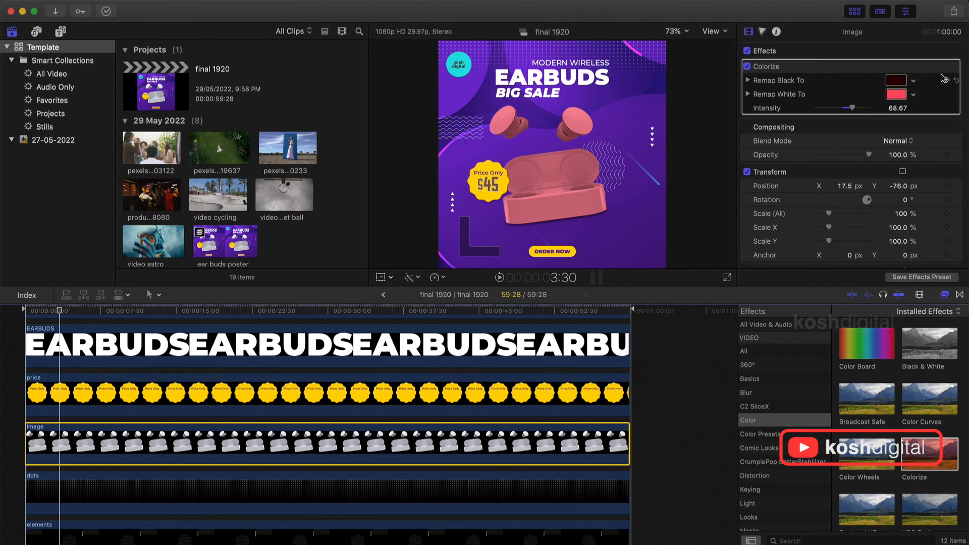
# Save the Image layer's effects as a preset named Test in a new category named My, keeping the default attributes
pyautogui.click(937, 278)
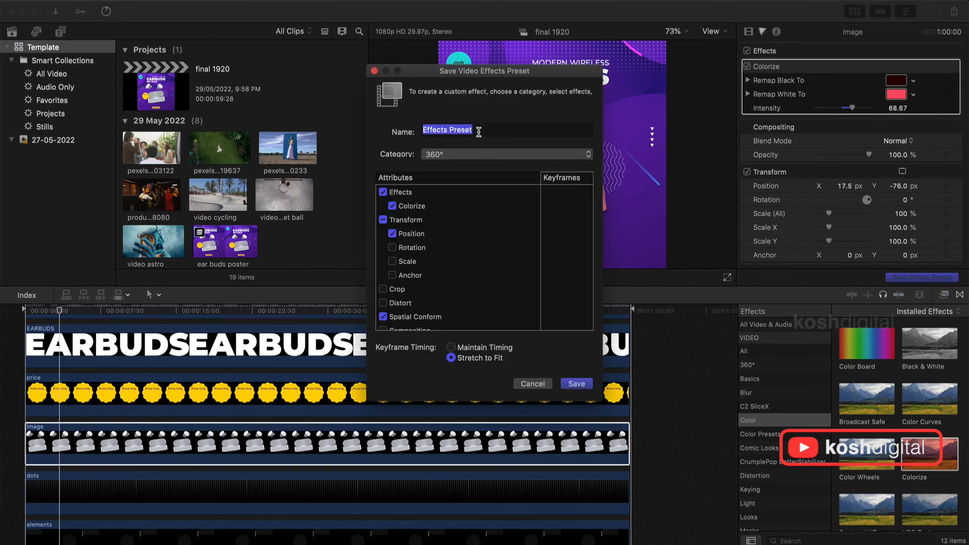
pyautogui.write('Test')
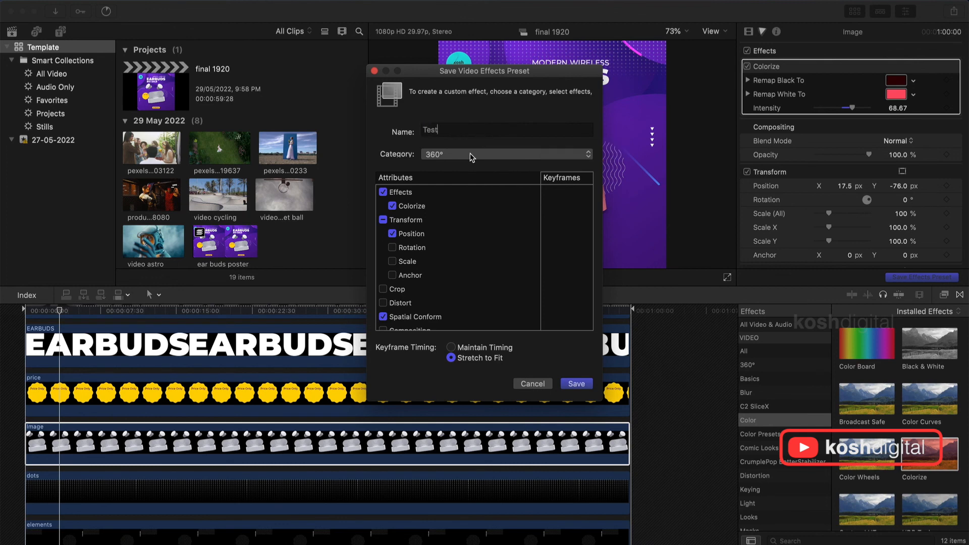
pyautogui.click(439, 157)
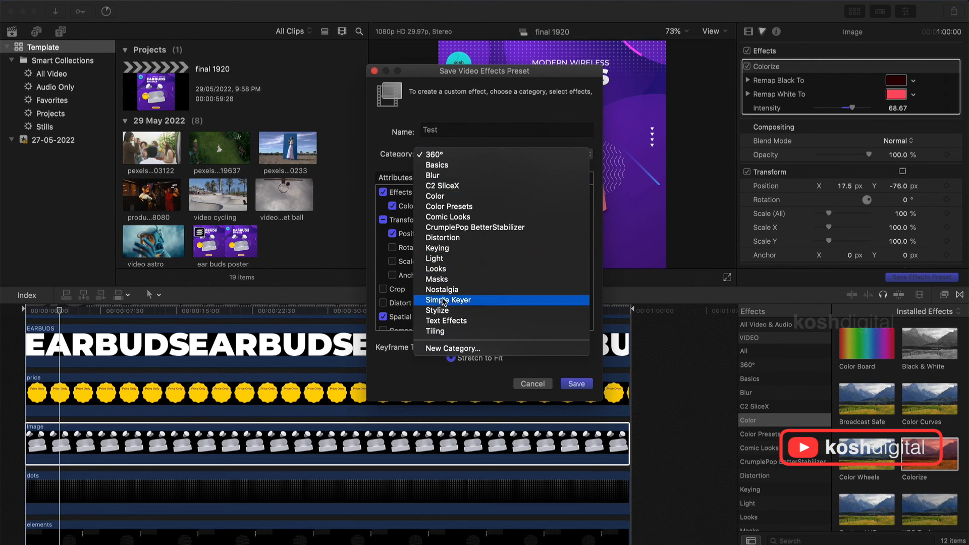
pyautogui.click(447, 349)
pyautogui.write('My')
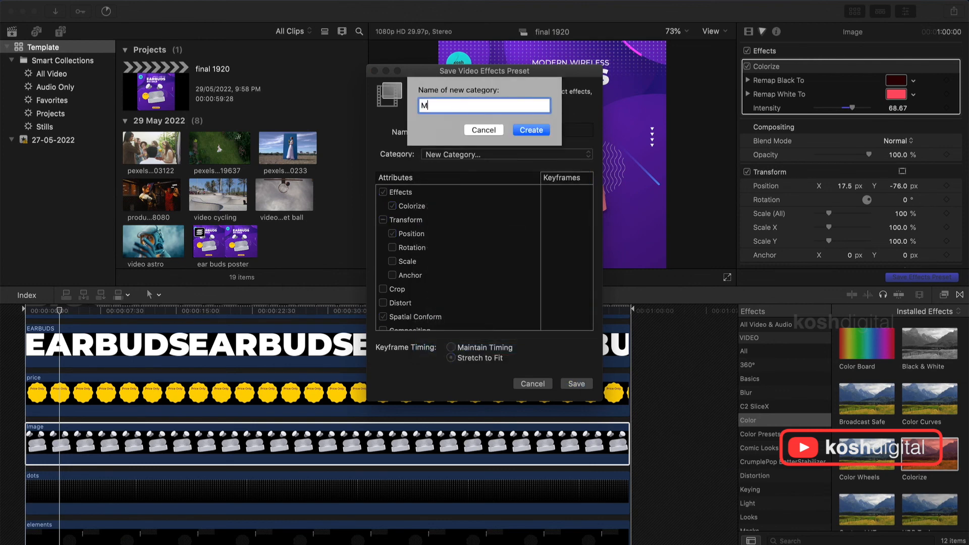
pyautogui.click(532, 130)
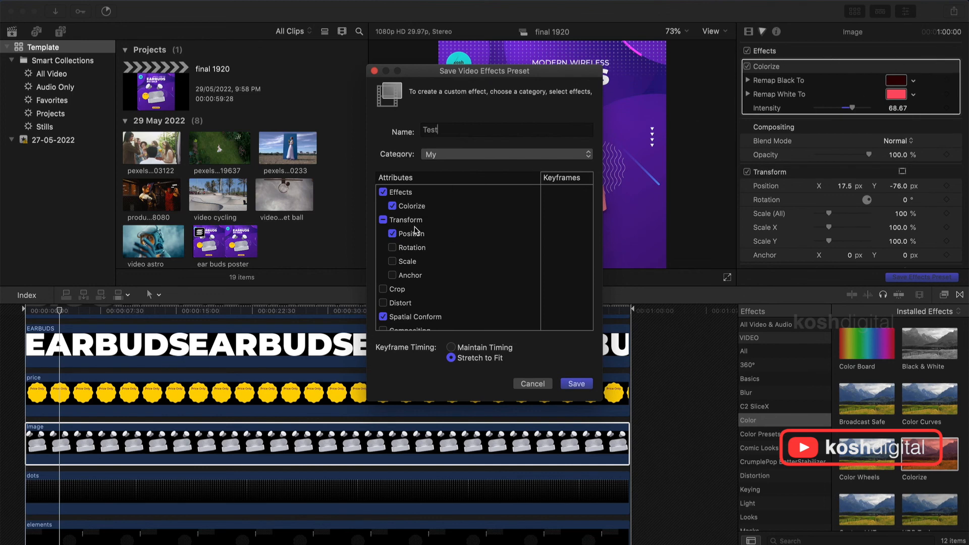
pyautogui.scroll(-2, 415, 237)
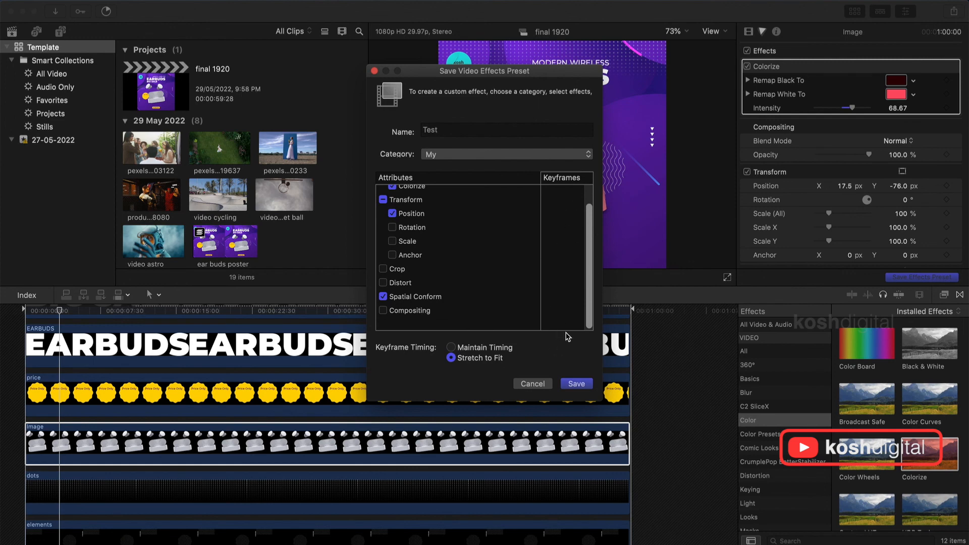
pyautogui.click(583, 384)
# Check the My category of the effects for the Test preset and select the EARBUDS layer in the timeline
pyautogui.scroll(-4, 775, 463)
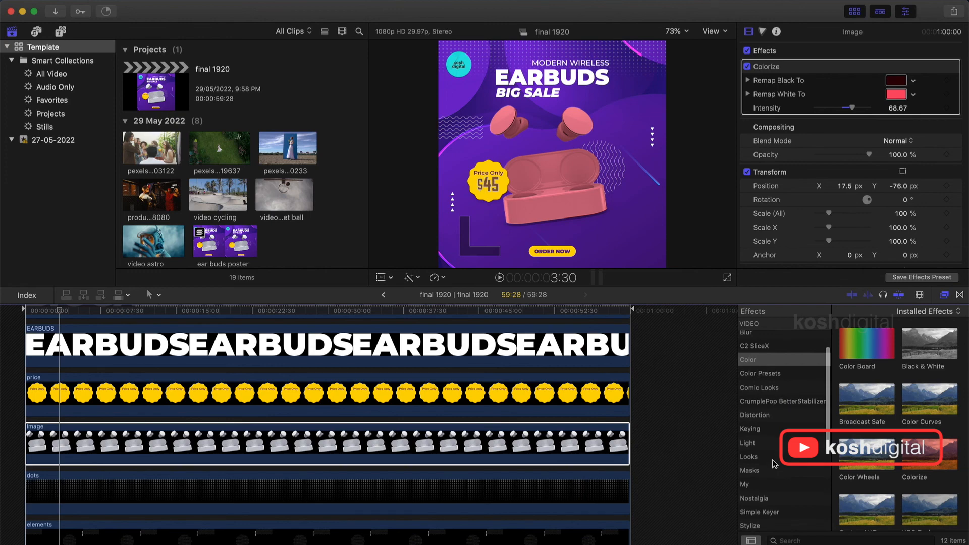
pyautogui.click(758, 486)
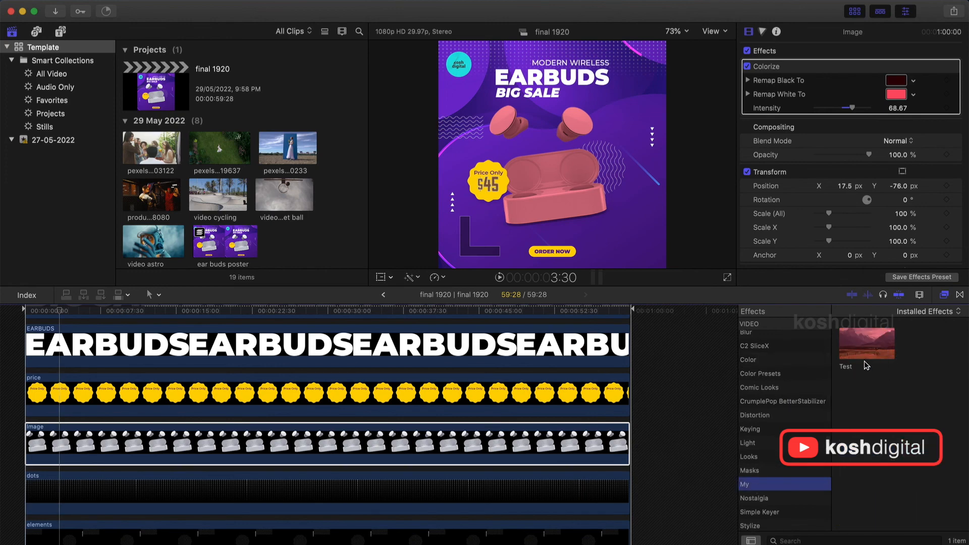
pyautogui.click(554, 429)
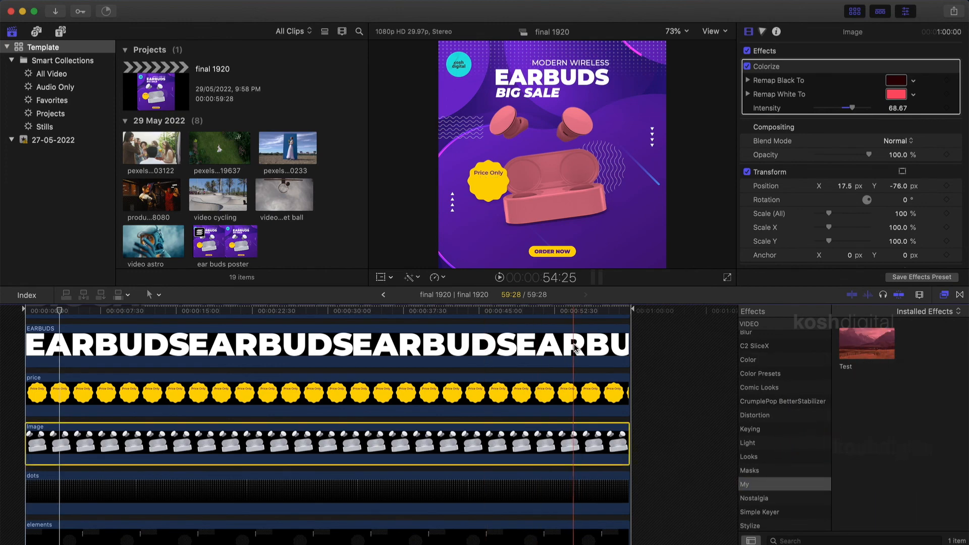
pyautogui.click(574, 348)
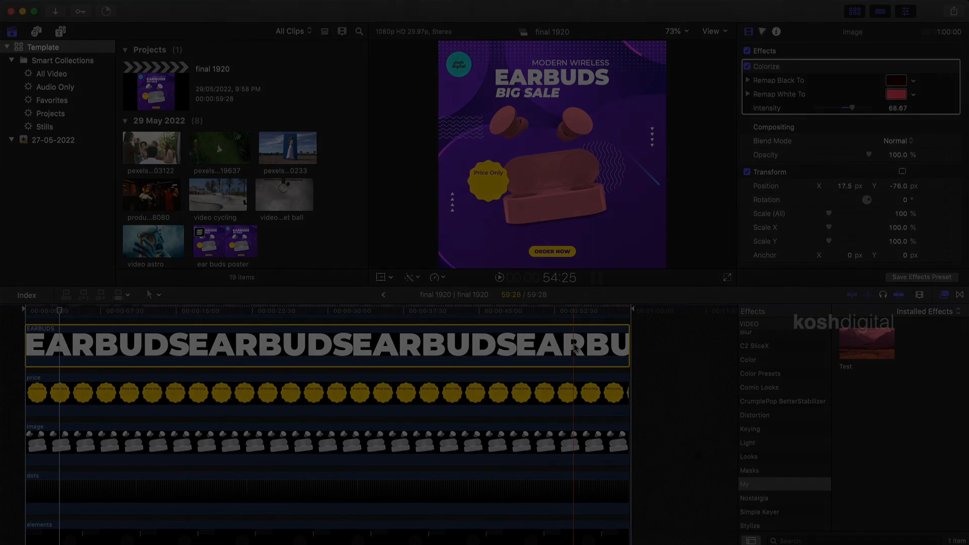